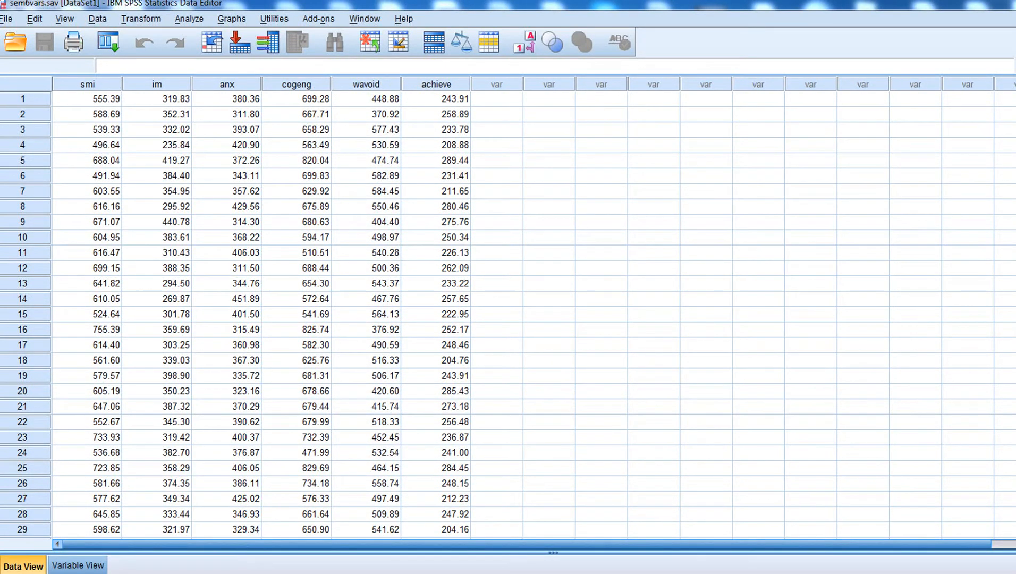
Scroll through the 100 SPSS cases and back to the top, then switch to LISREL
{"action": "scroll", "coordinate": [508, 315], "scroll_direction": "down", "scroll_amount": 20}
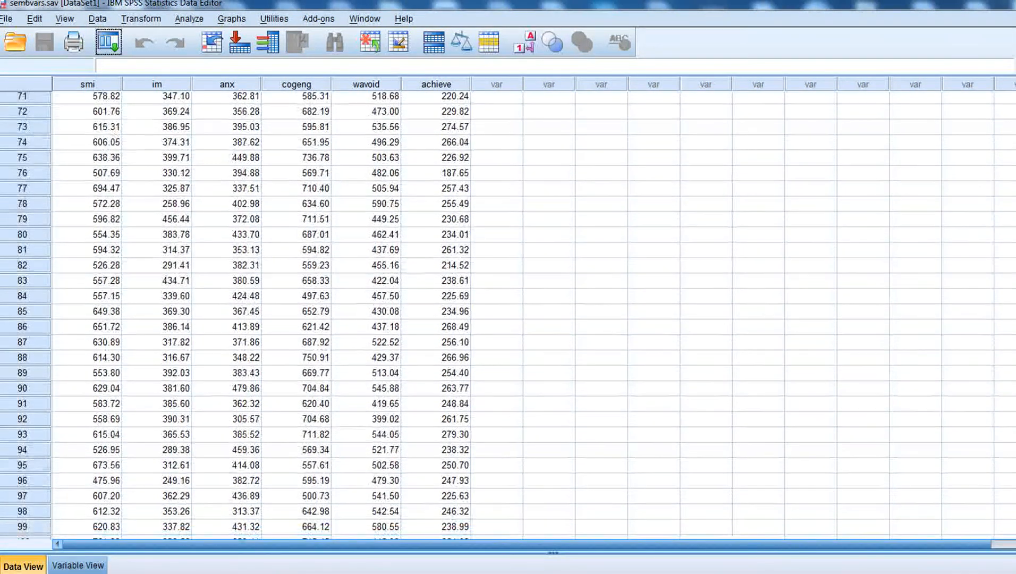
{"action": "scroll", "coordinate": [508, 315], "scroll_direction": "up", "scroll_amount": 20}
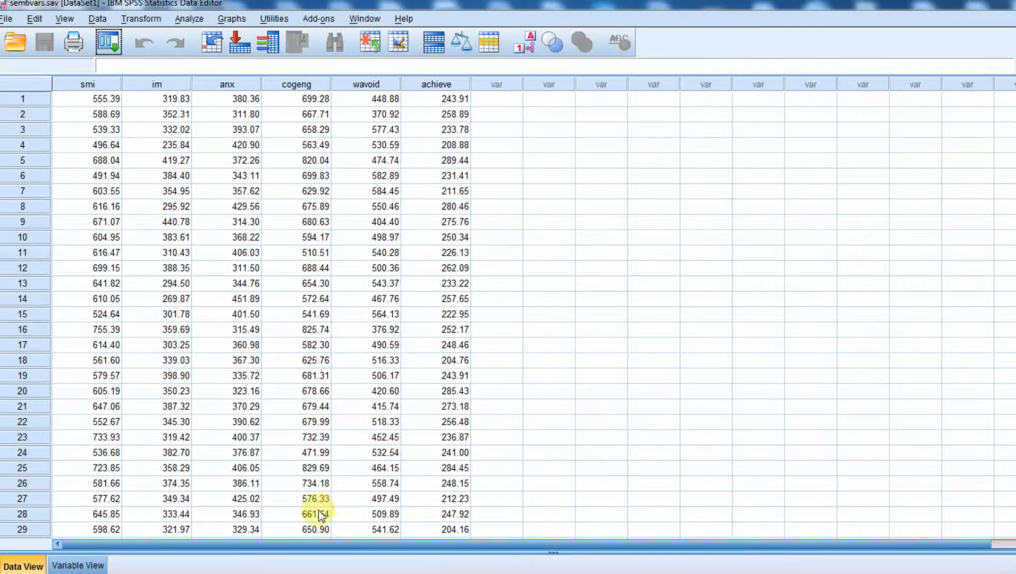
{"action": "key", "text": "alt+Tab"}
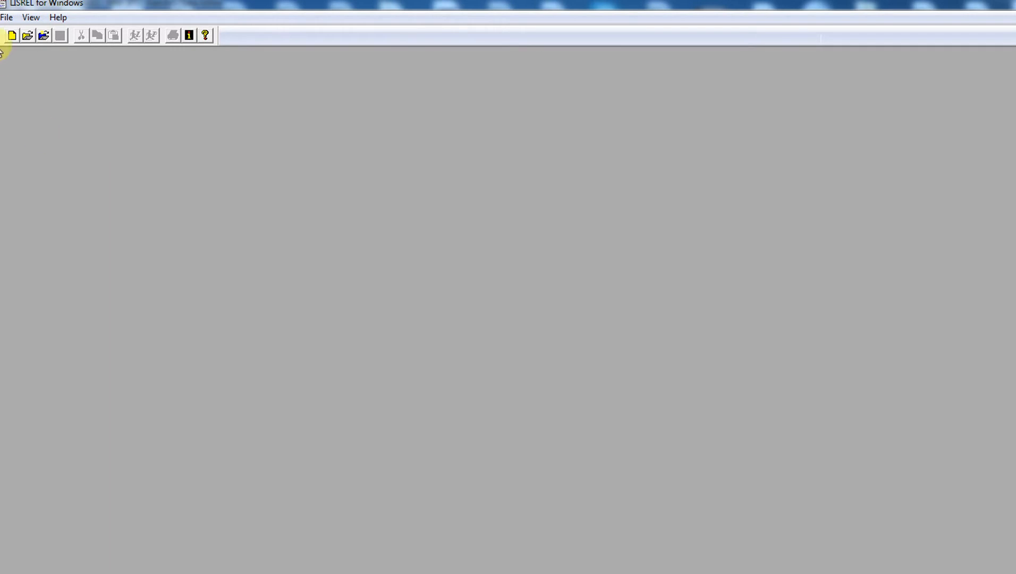
Import sem6vars from the Example 2 folder as an SPSS for Windows (*.sav) file
{"action": "left_click", "coordinate": [7, 17]}
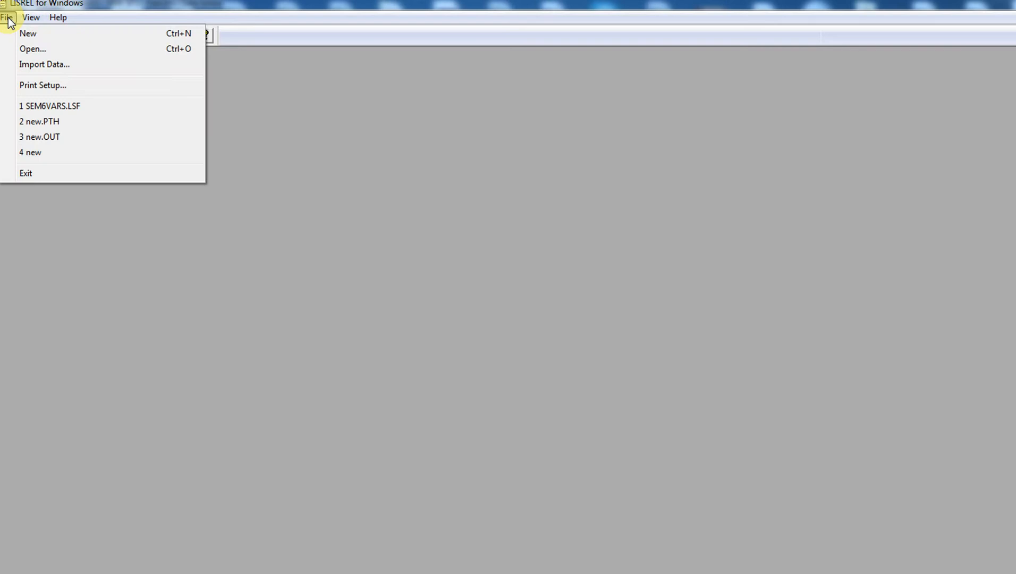
{"action": "left_click", "coordinate": [30, 64]}
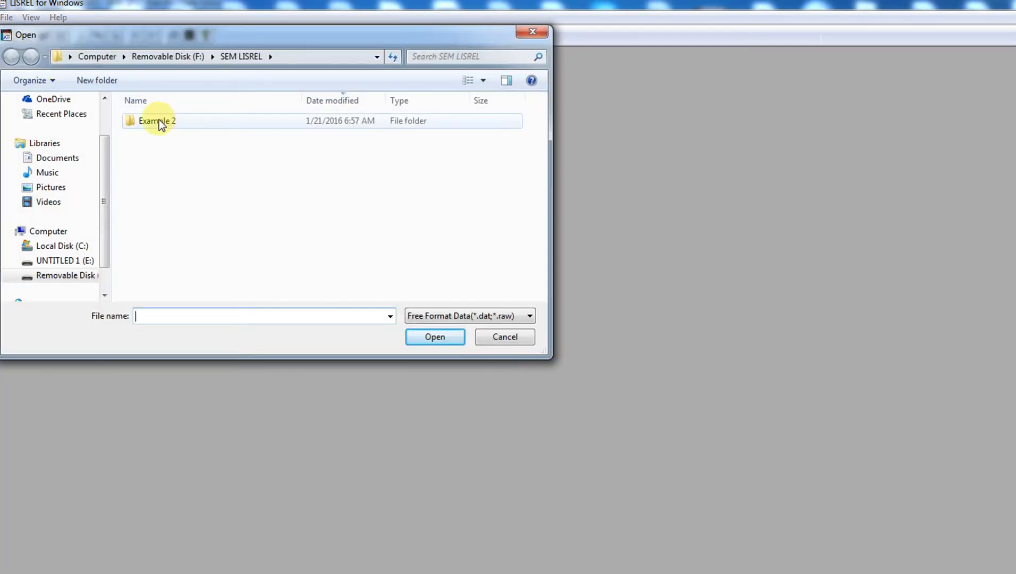
{"action": "double_click", "coordinate": [159, 120]}
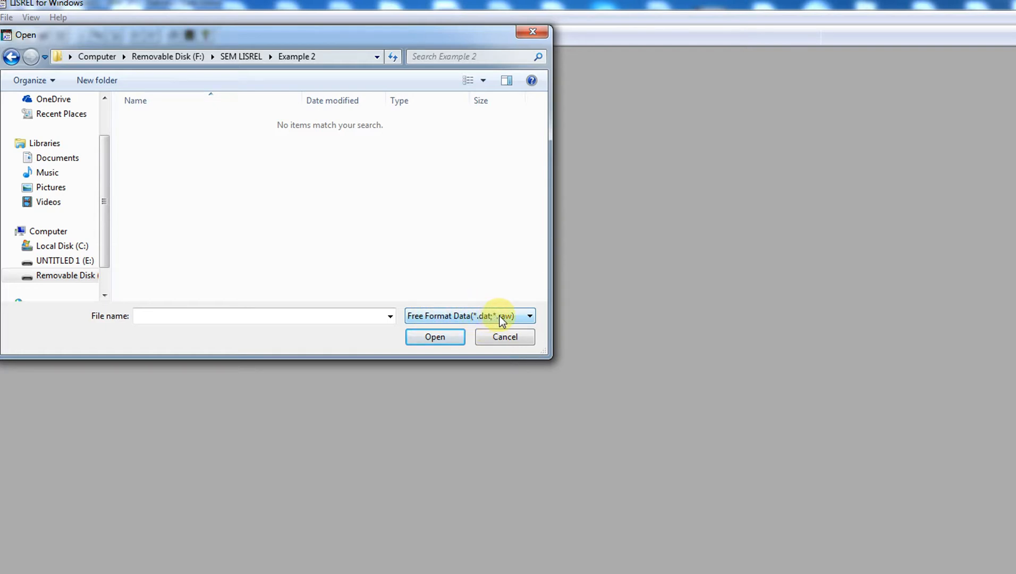
{"action": "left_click", "coordinate": [531, 317]}
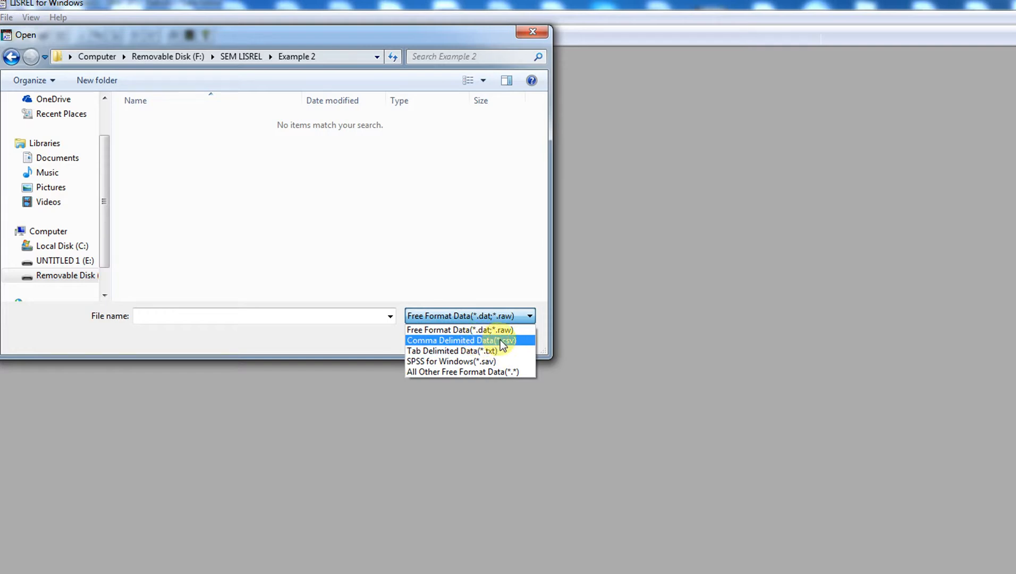
{"action": "left_click", "coordinate": [441, 362]}
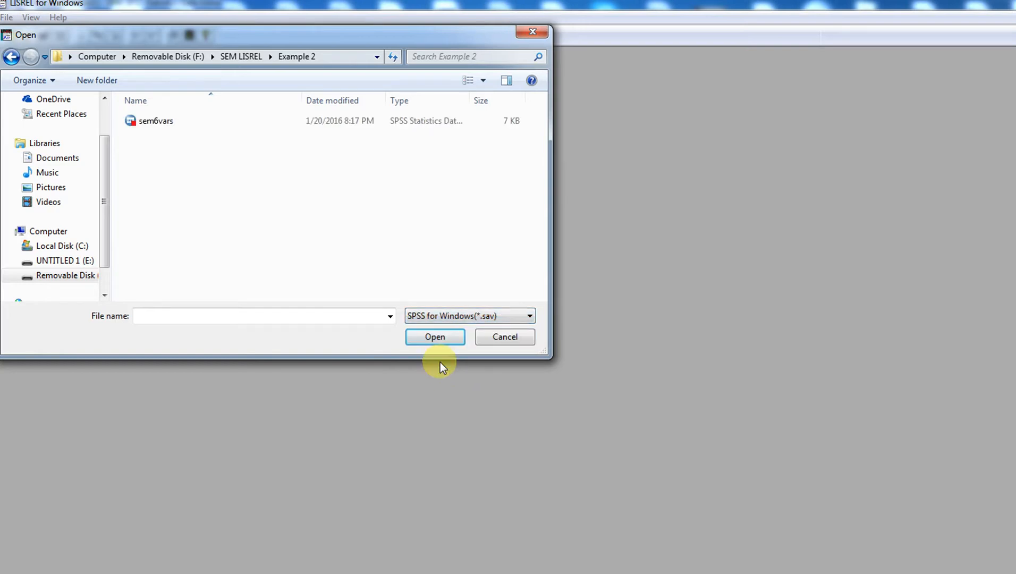
{"action": "left_click", "coordinate": [153, 120]}
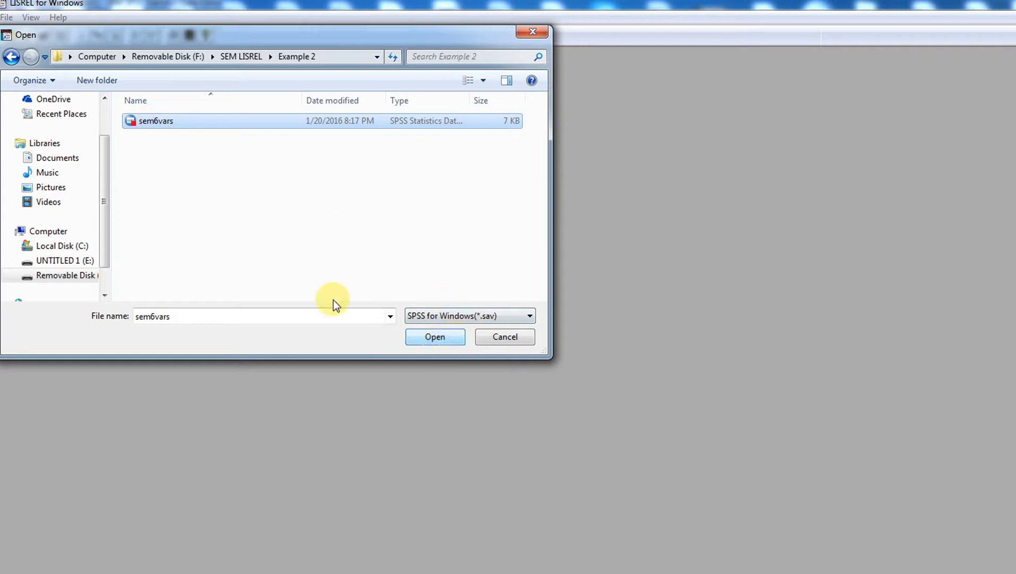
{"action": "left_click", "coordinate": [452, 337]}
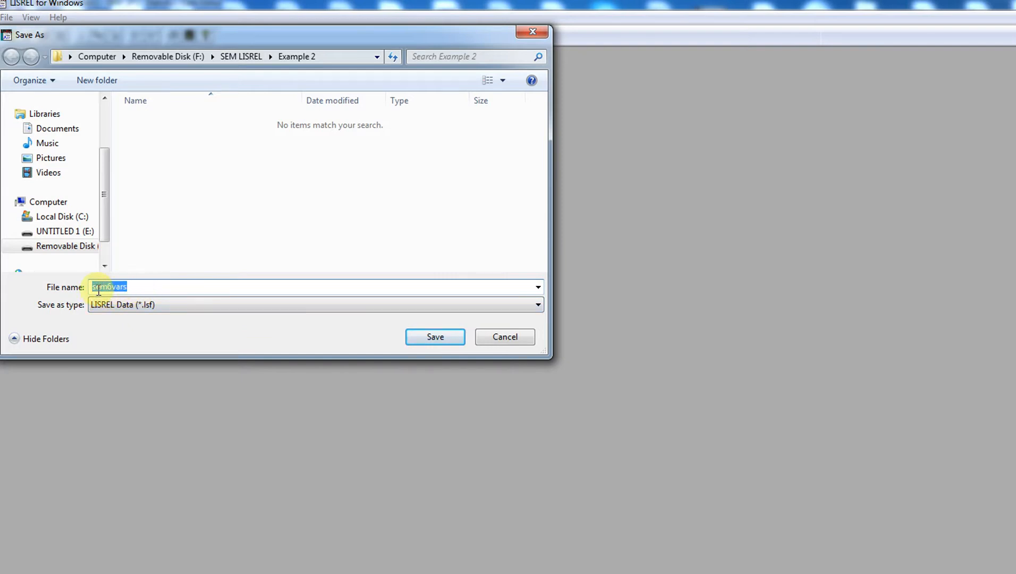
Save the imported data as sem6vars with type LISREL Data (*.lsf)
{"action": "left_click", "coordinate": [137, 287]}
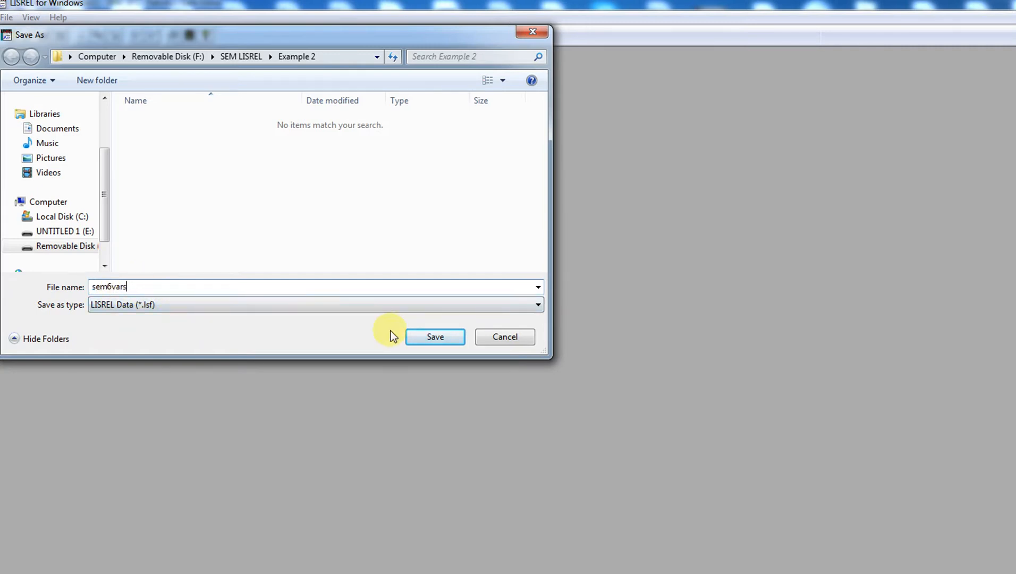
{"action": "left_click", "coordinate": [435, 337]}
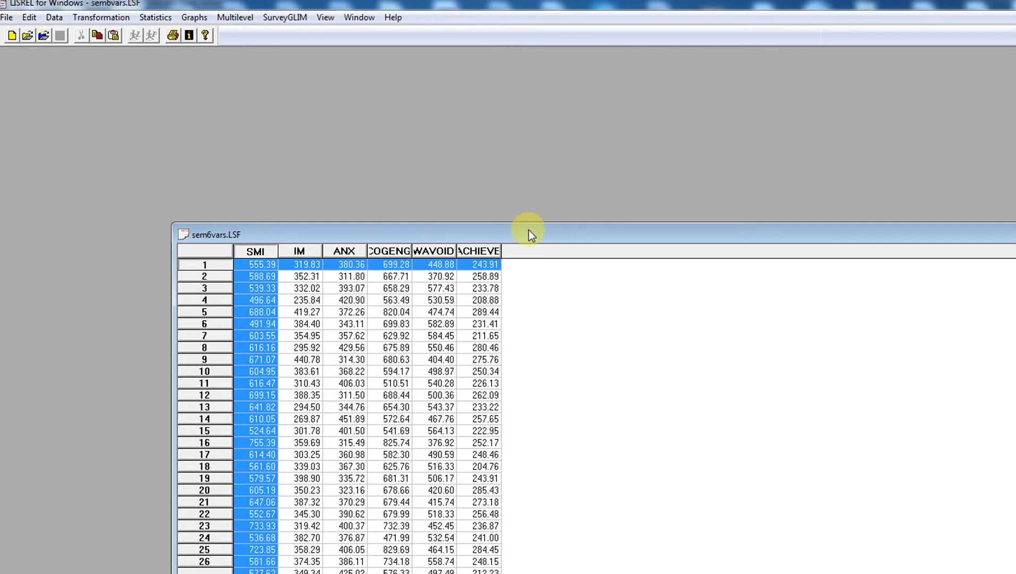
Move the sem6vars.LSF sheet fully into view, widen the ACHIEVE column, and inspect the columns
{"action": "left_click_drag", "start_coordinate": [529, 232], "coordinate": [373, 64]}
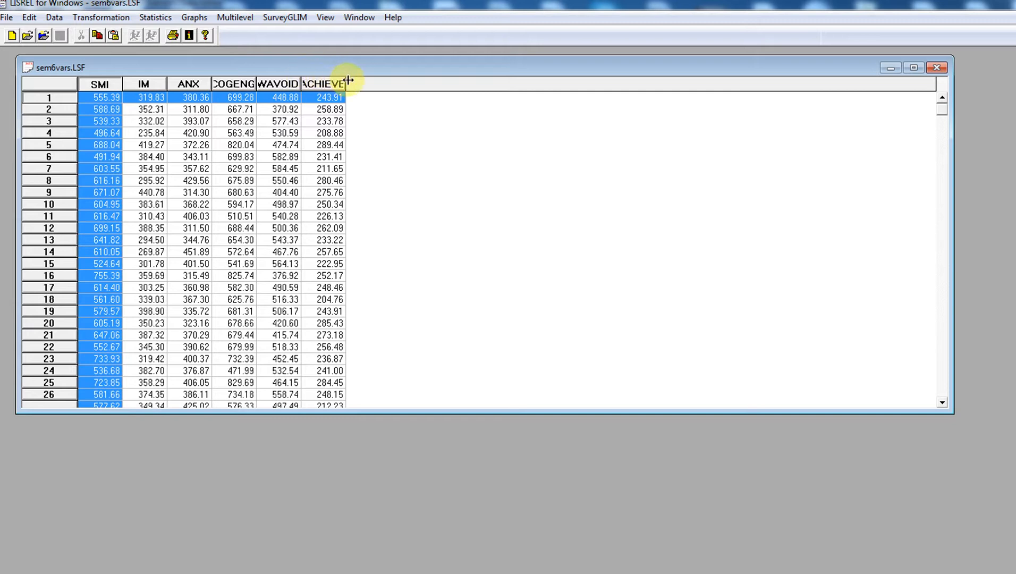
{"action": "left_click_drag", "start_coordinate": [346, 85], "coordinate": [308, 84]}
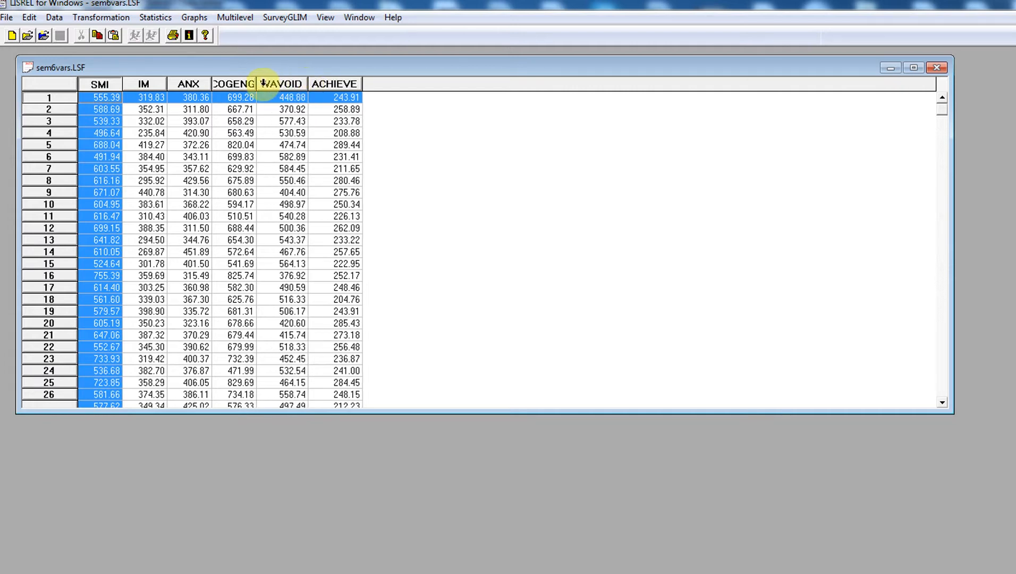
{"action": "left_click", "coordinate": [259, 84]}
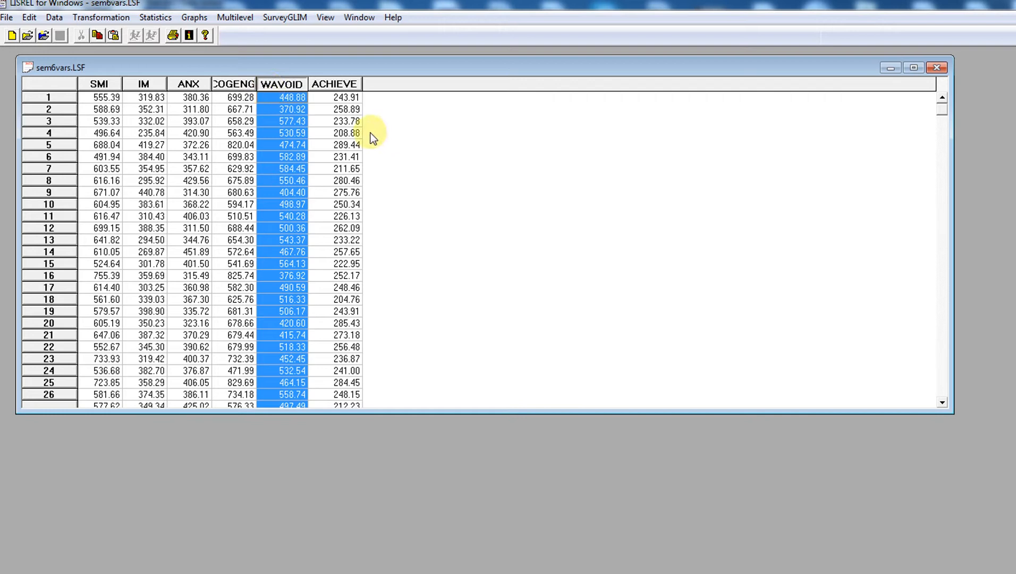
{"action": "left_click", "coordinate": [347, 143]}
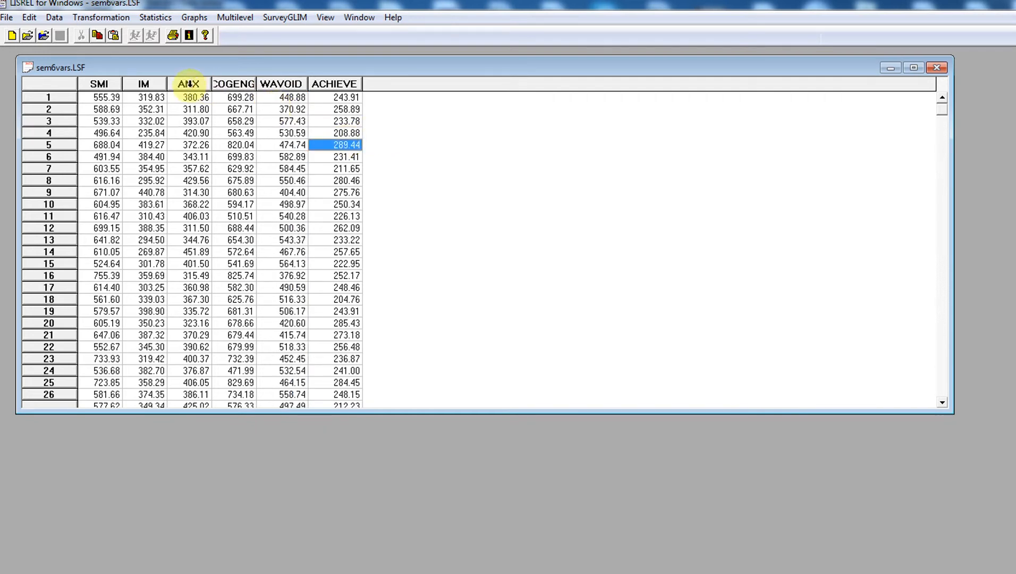
{"action": "left_click", "coordinate": [105, 84]}
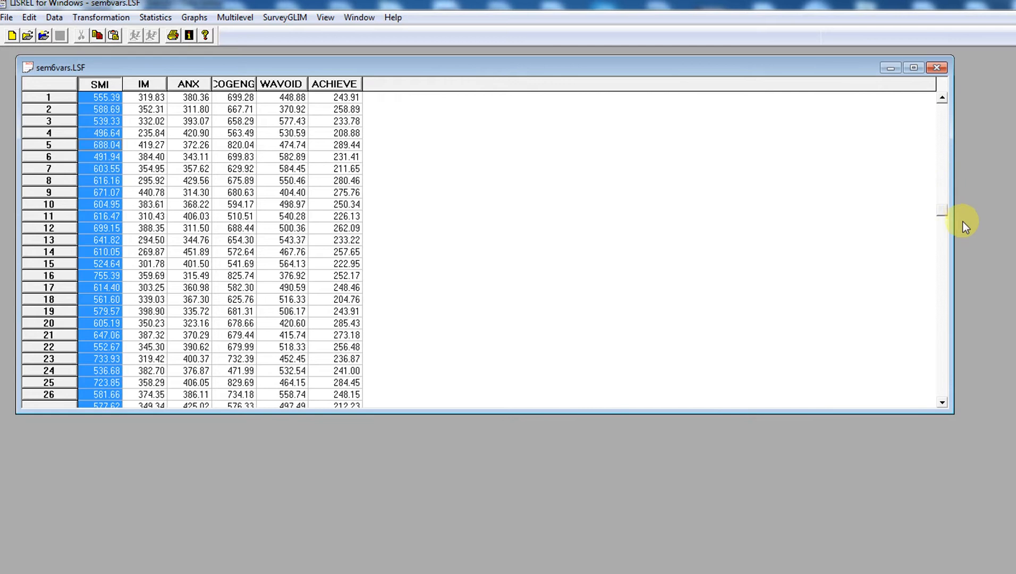
{"action": "left_click_drag", "start_coordinate": [961, 307], "coordinate": [932, 102]}
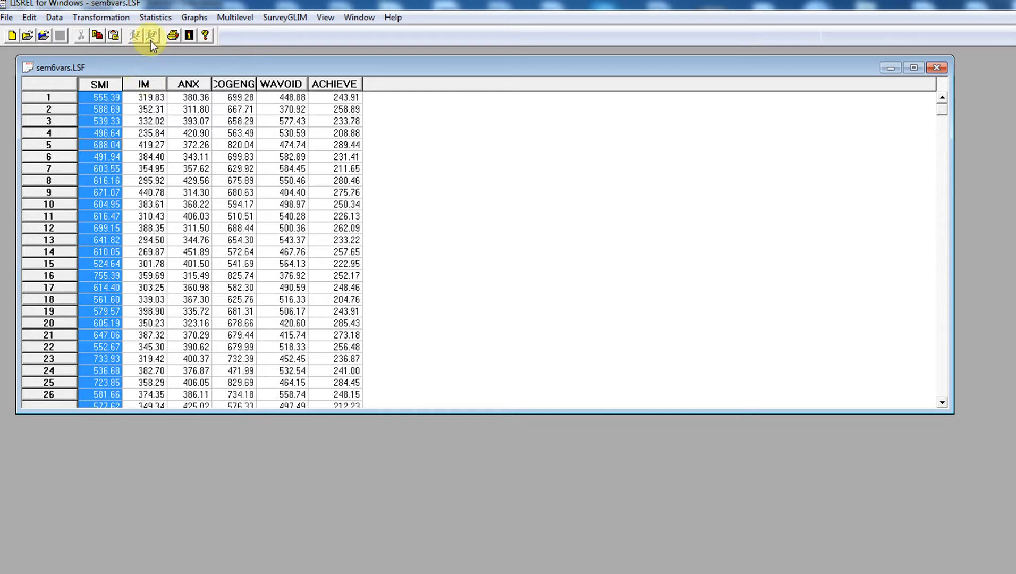
{"action": "left_click", "coordinate": [287, 109]}
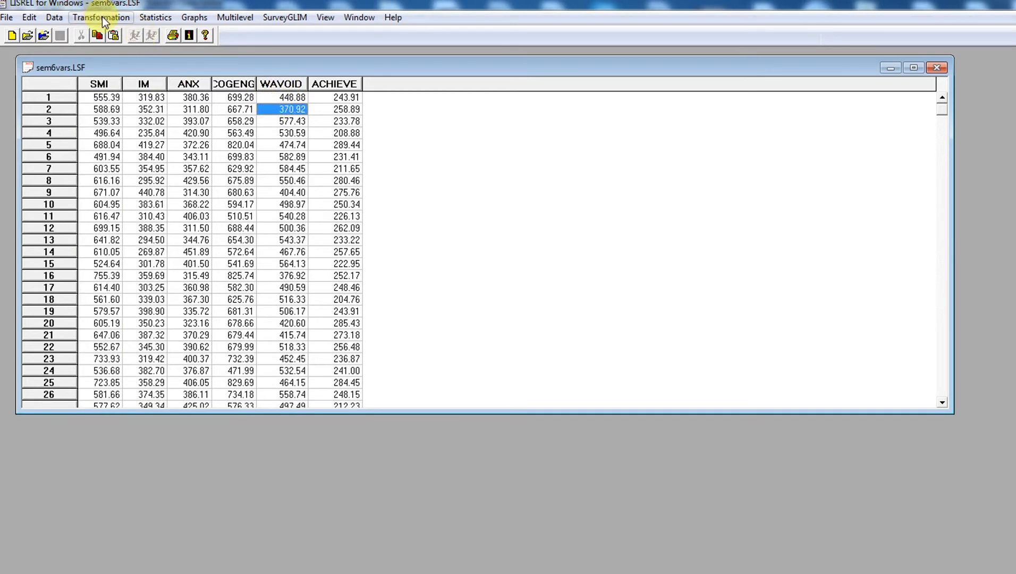
In Define Variables, try renaming SMI to 'subjm', then keep the name SMI
{"action": "left_click", "coordinate": [54, 18]}
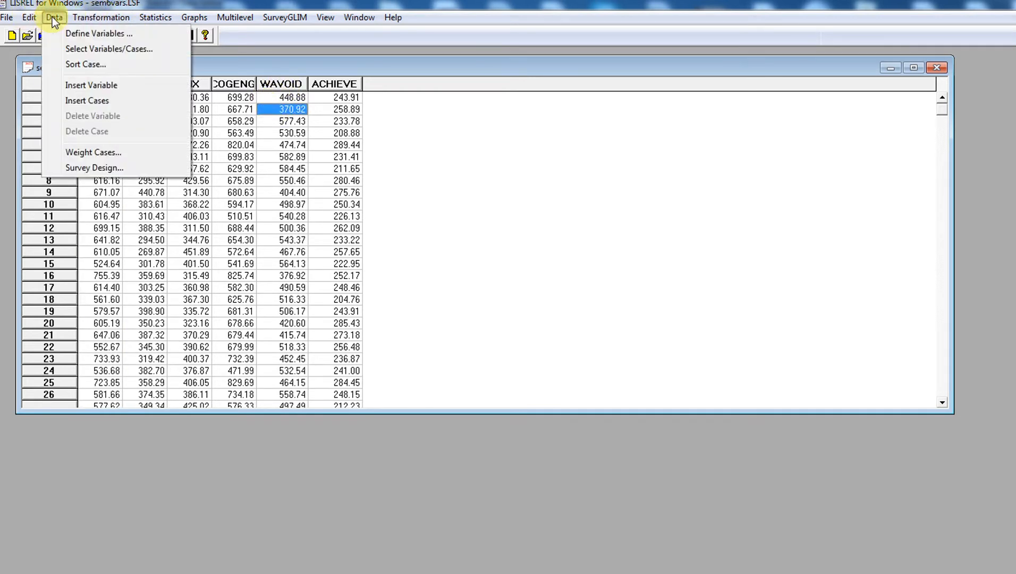
{"action": "left_click", "coordinate": [77, 33]}
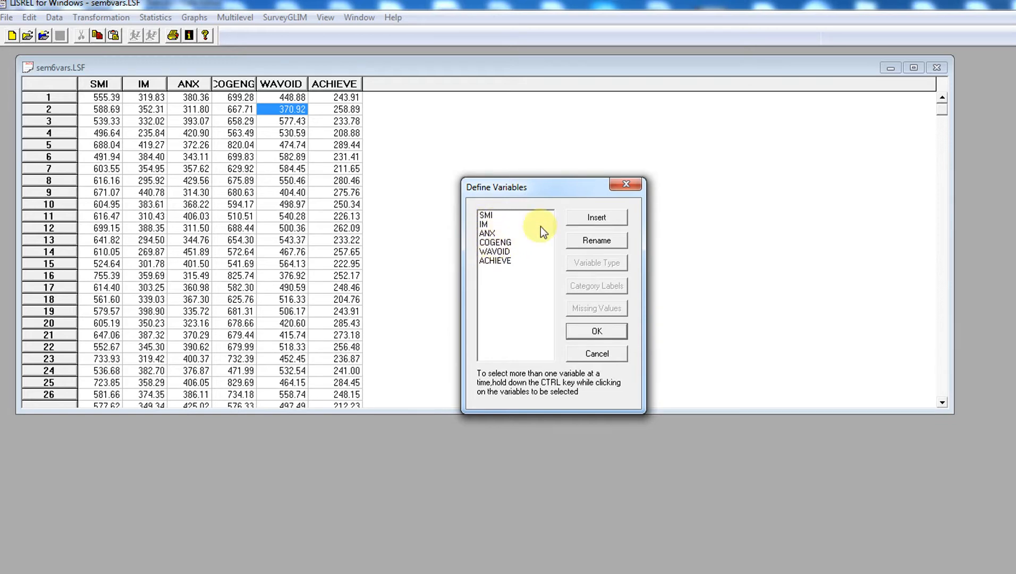
{"action": "left_click", "coordinate": [489, 215]}
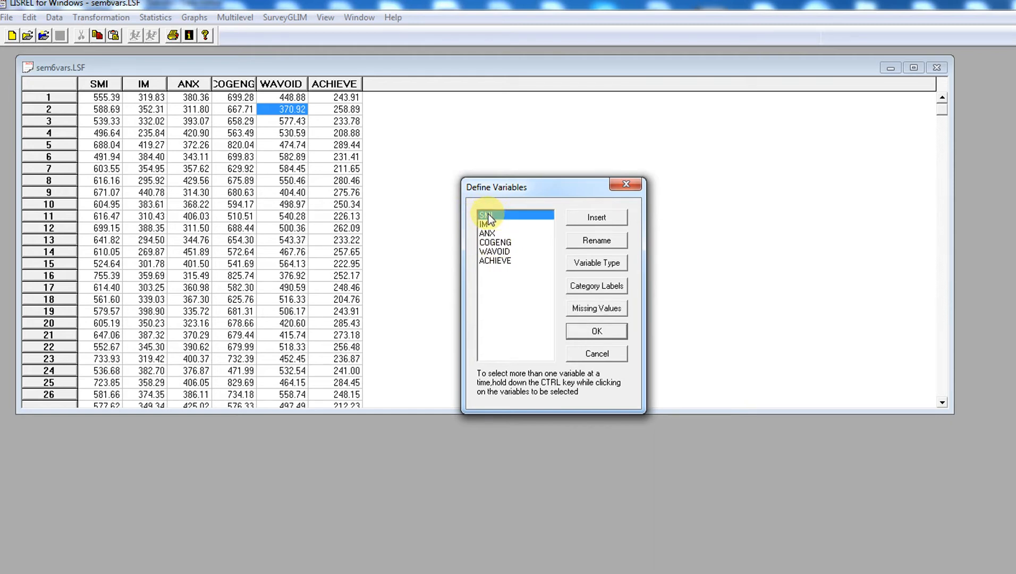
{"action": "left_click", "coordinate": [584, 240]}
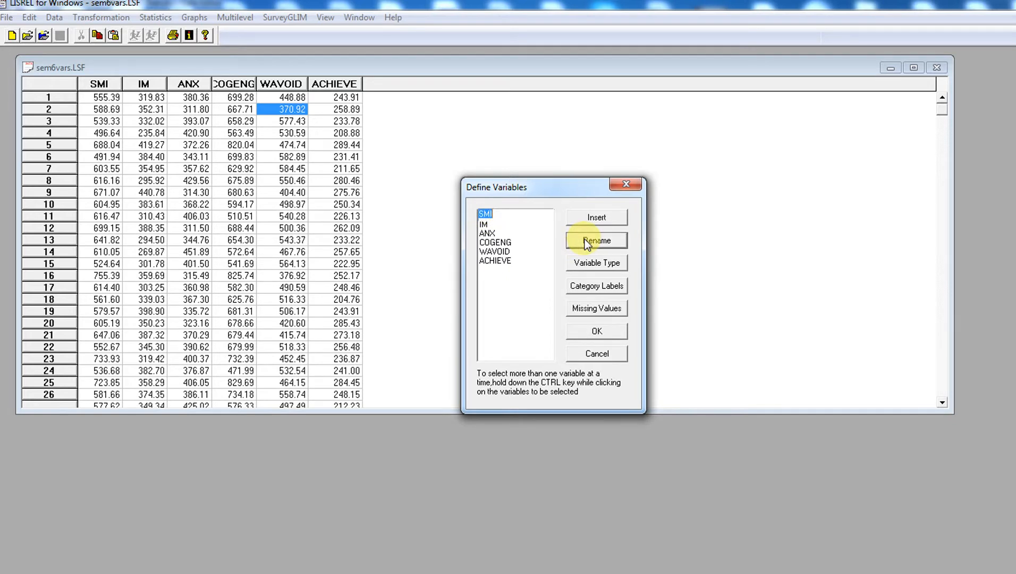
{"action": "type", "text": "subjm"}
{"action": "key", "text": "BackSpace"}
{"action": "key", "text": "BackSpace"}
{"action": "key", "text": "BackSpace"}
{"action": "key", "text": "BackSpace"}
{"action": "key", "text": "BackSpace"}
{"action": "type", "text": "SMI"}
{"action": "left_click", "coordinate": [587, 242]}
Show ACHIEVE's variable type settings, set to Continuous, and move that dialog aside
{"action": "left_click", "coordinate": [493, 261]}
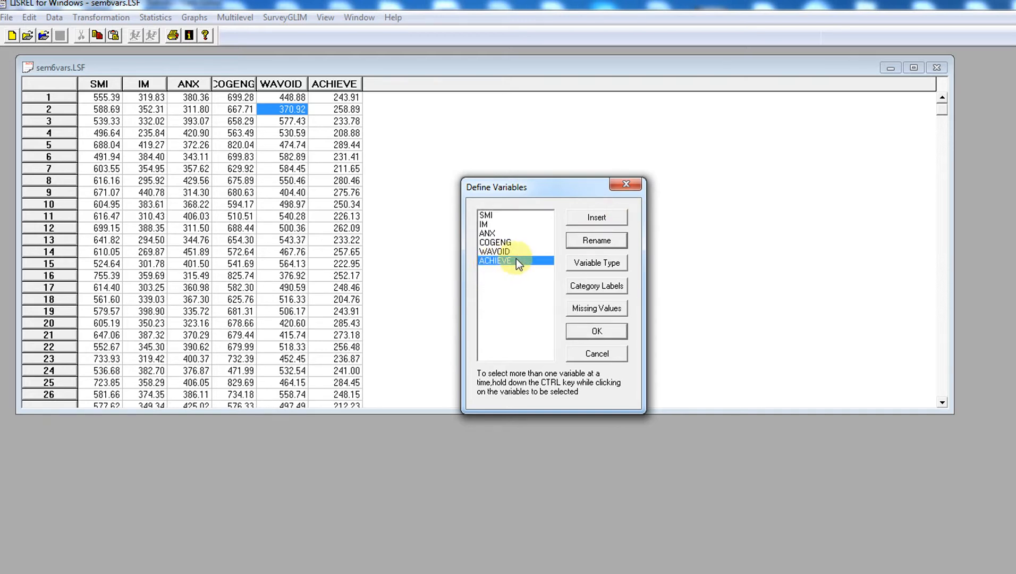
{"action": "left_click", "coordinate": [593, 268]}
{"action": "left_click_drag", "start_coordinate": [567, 247], "coordinate": [643, 243]}
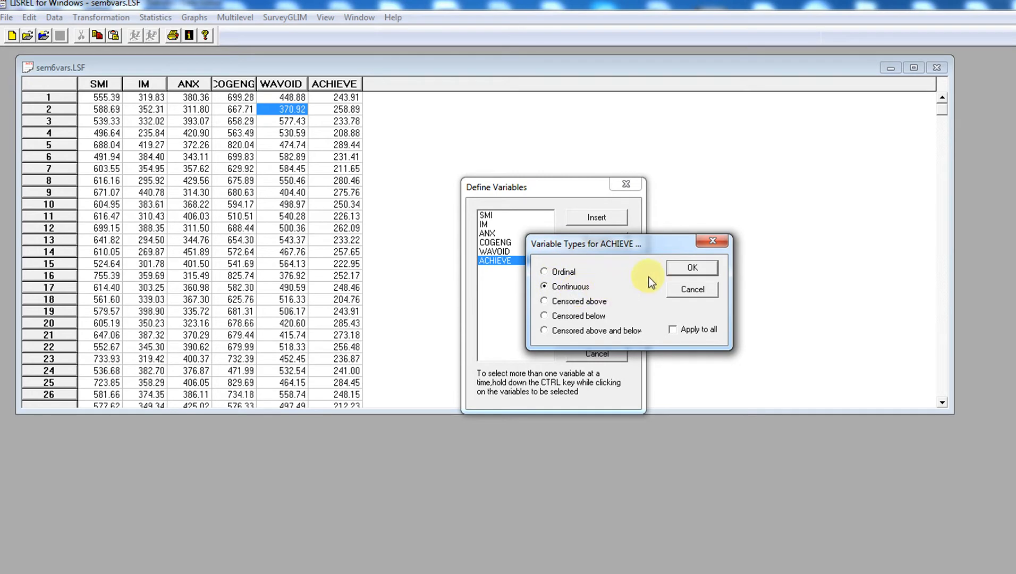
Set all six variables, SMI through ACHIEVE, to the Continuous variable type
{"action": "left_click", "coordinate": [711, 242]}
{"action": "left_click_drag", "start_coordinate": [486, 215], "coordinate": [491, 264]}
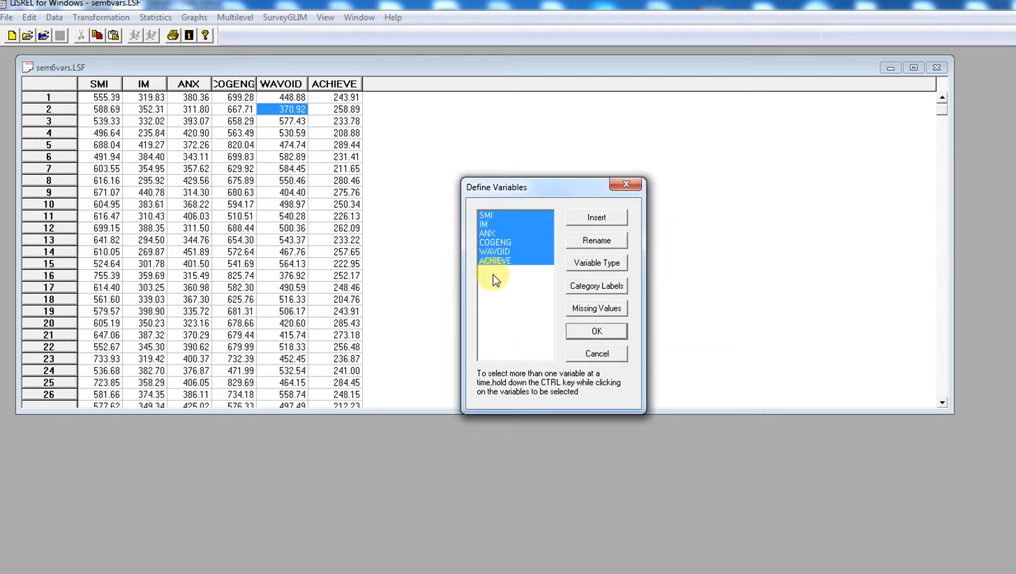
{"action": "left_click", "coordinate": [589, 263]}
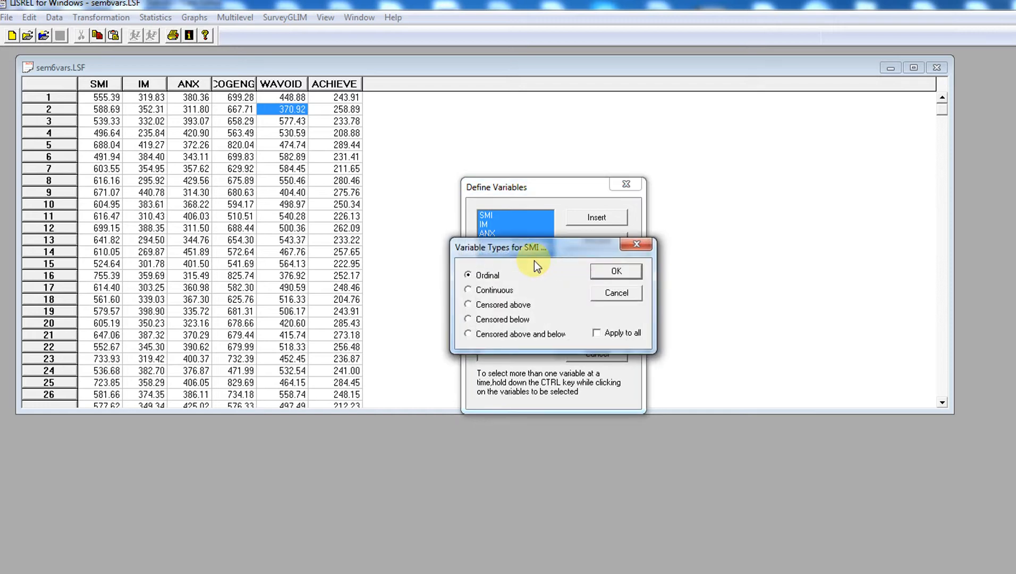
{"action": "left_click", "coordinate": [494, 291]}
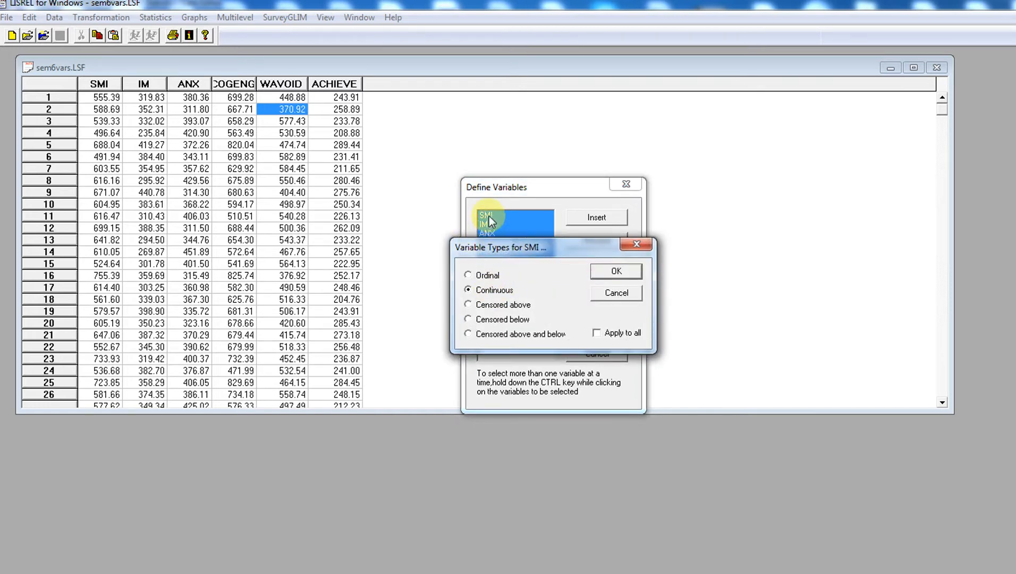
{"action": "left_click", "coordinate": [607, 273]}
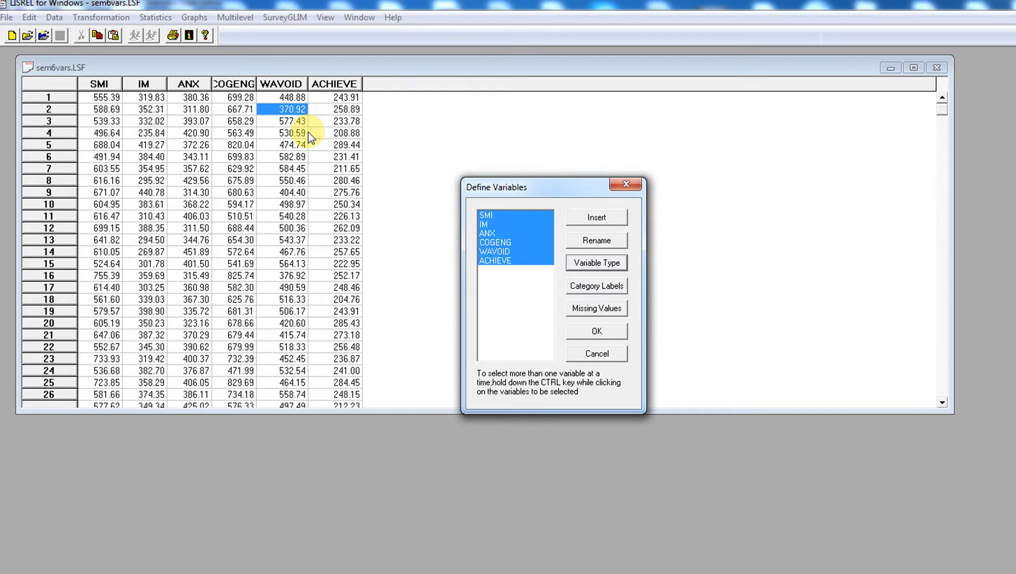
Confirm SMI as Continuous and bring up its Missing Values settings
{"action": "left_click", "coordinate": [596, 263]}
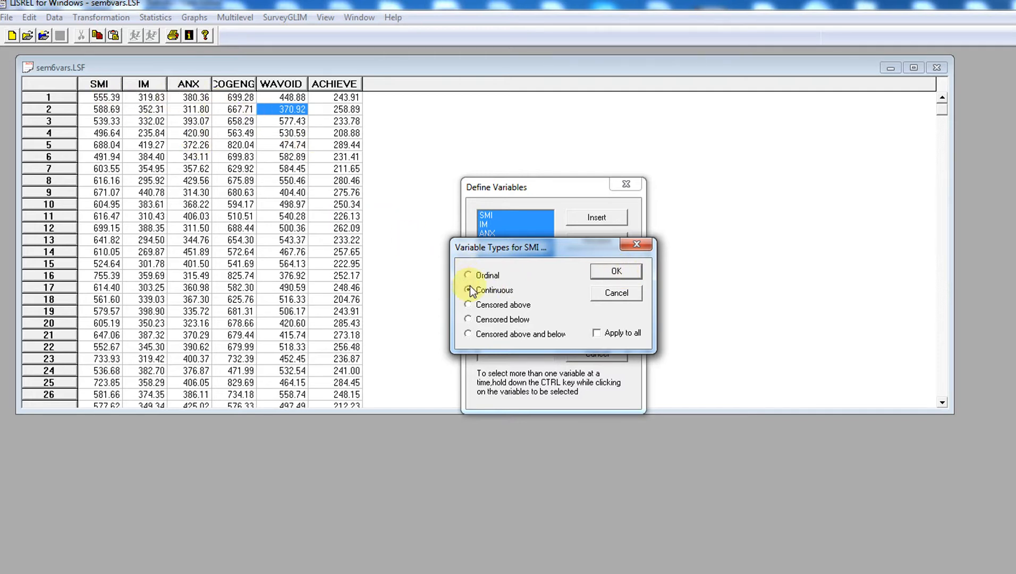
{"action": "left_click", "coordinate": [621, 270]}
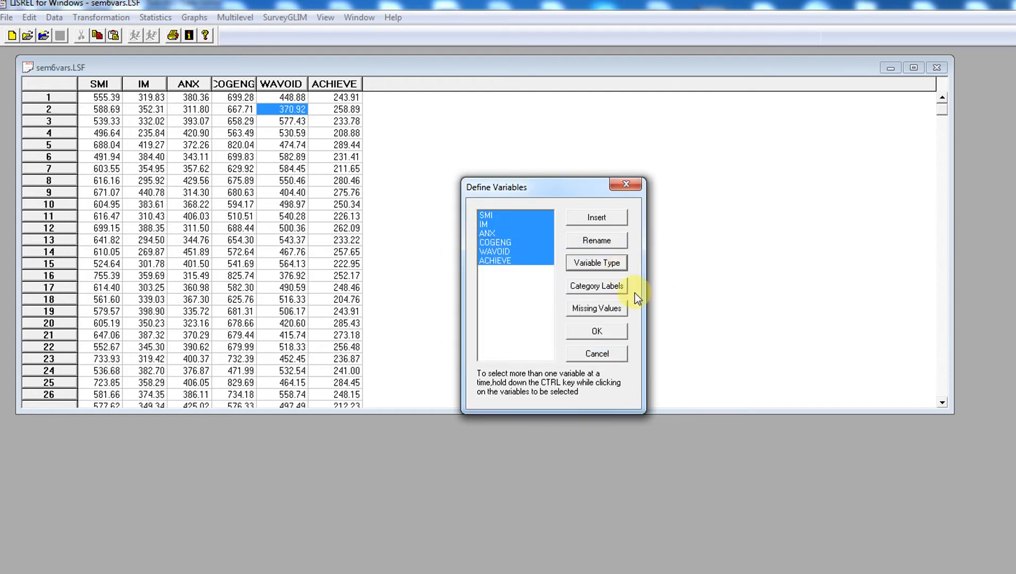
{"action": "left_click", "coordinate": [584, 308]}
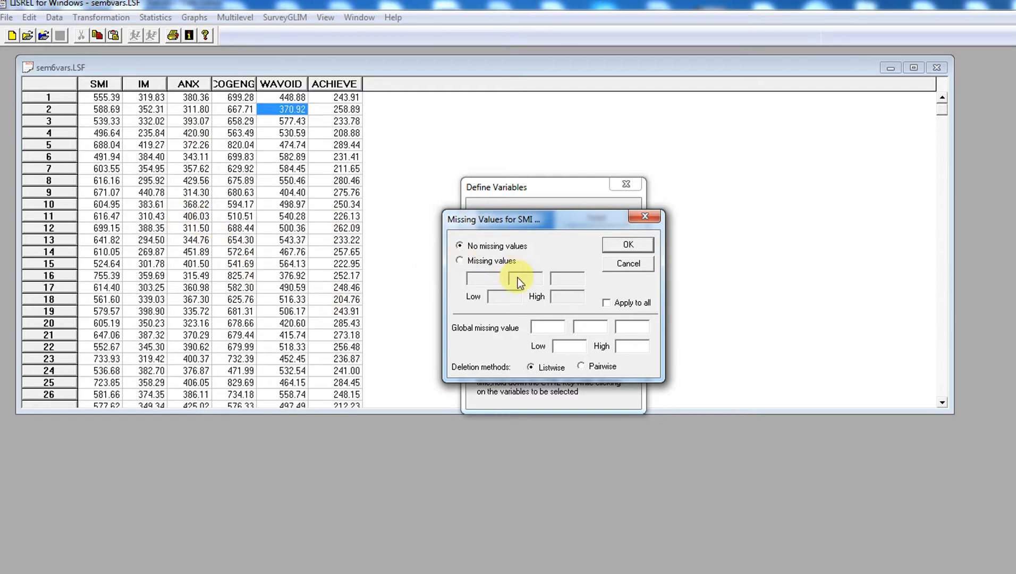
Choose the Missing values option for SMI so specific codes can be entered
{"action": "left_click", "coordinate": [460, 261]}
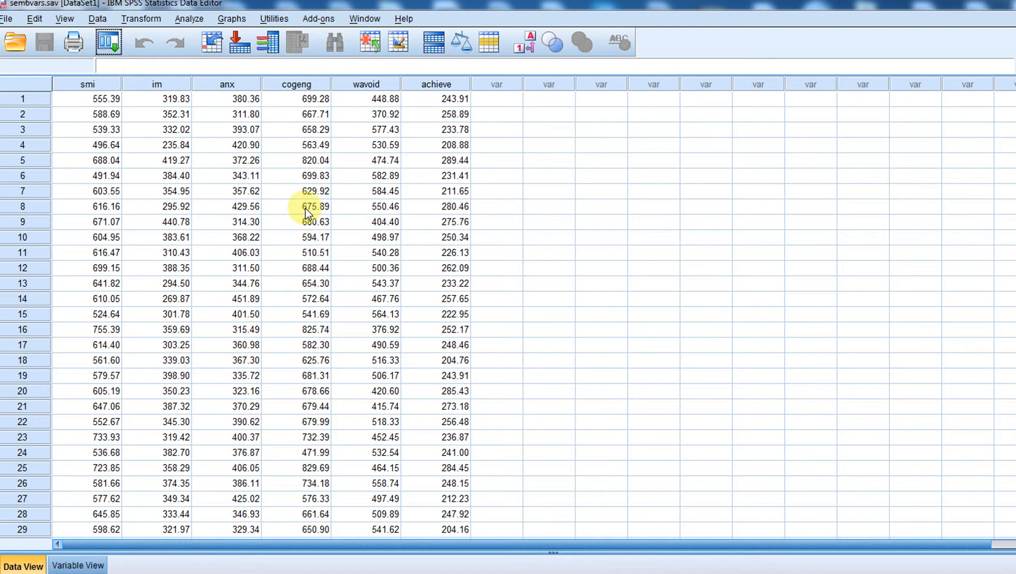
Delete the cogeng value in row 8 and the im value in row 15
{"action": "left_click", "coordinate": [306, 208]}
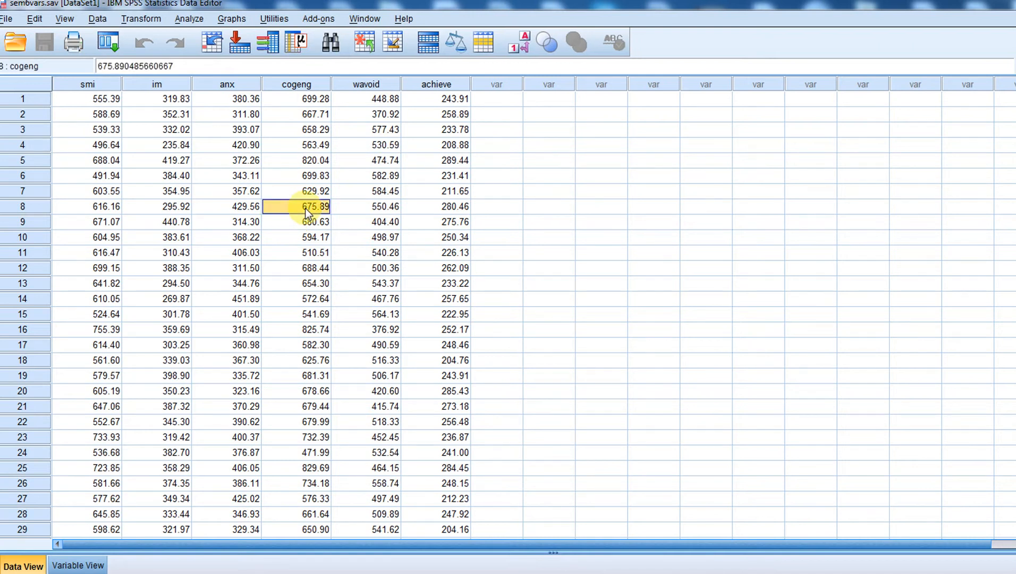
{"action": "key", "text": "Delete"}
{"action": "left_click", "coordinate": [166, 315]}
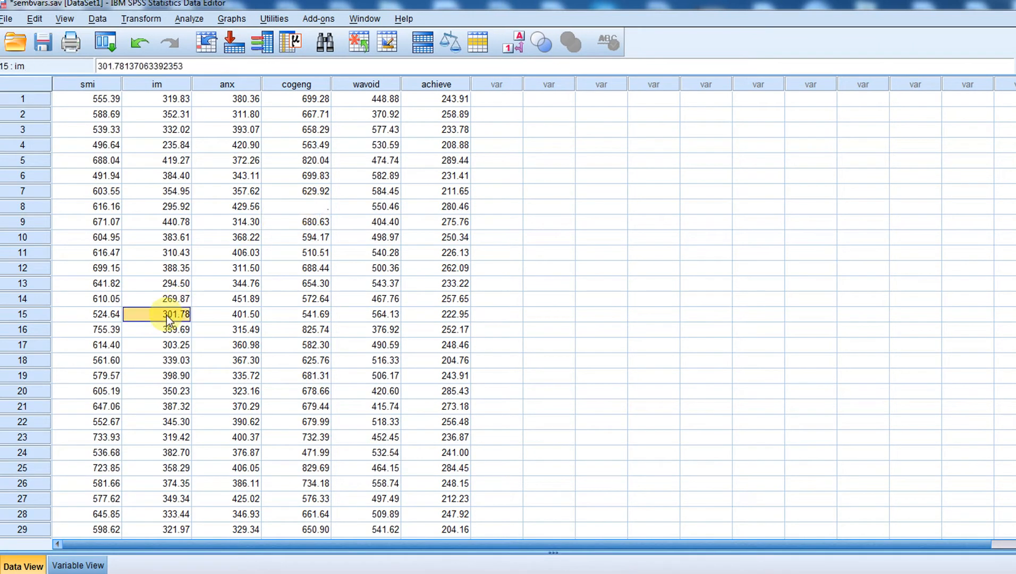
{"action": "key", "text": "Delete"}
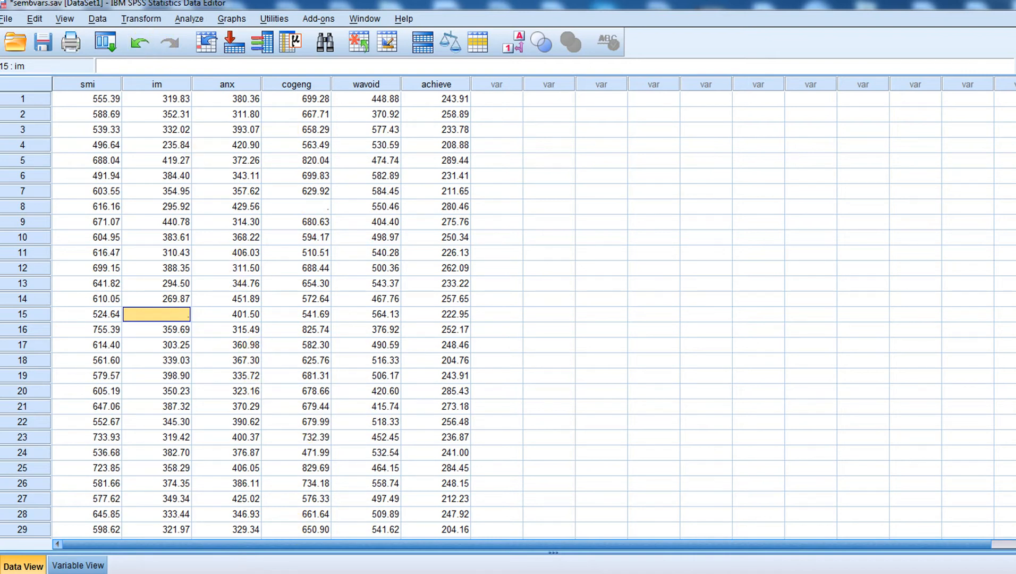
Enter -999999 as a missing code, then revert SMI to No missing values and confirm
{"action": "left_click", "coordinate": [489, 573]}
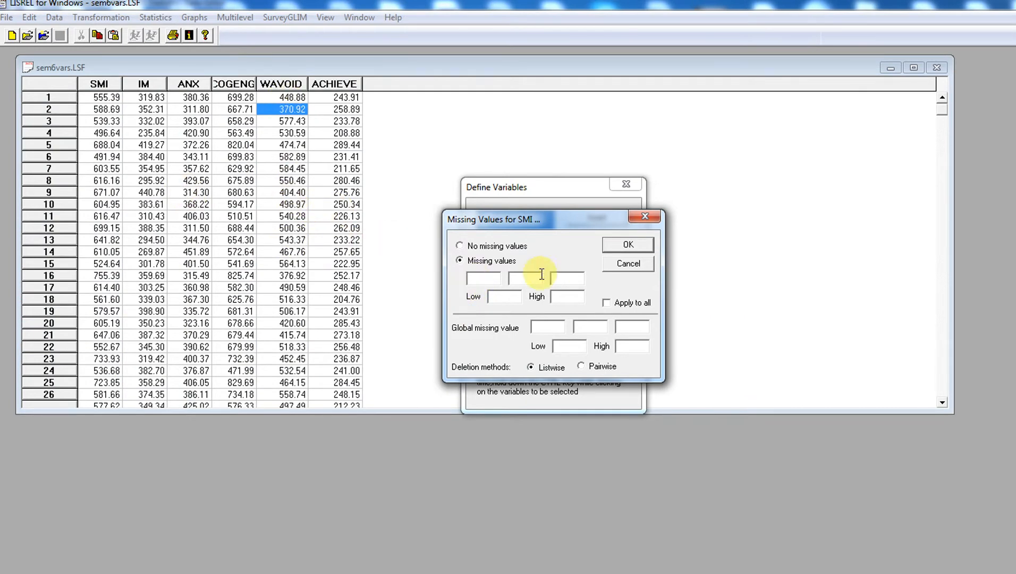
{"action": "left_click", "coordinate": [490, 280]}
{"action": "type", "text": "-999999"}
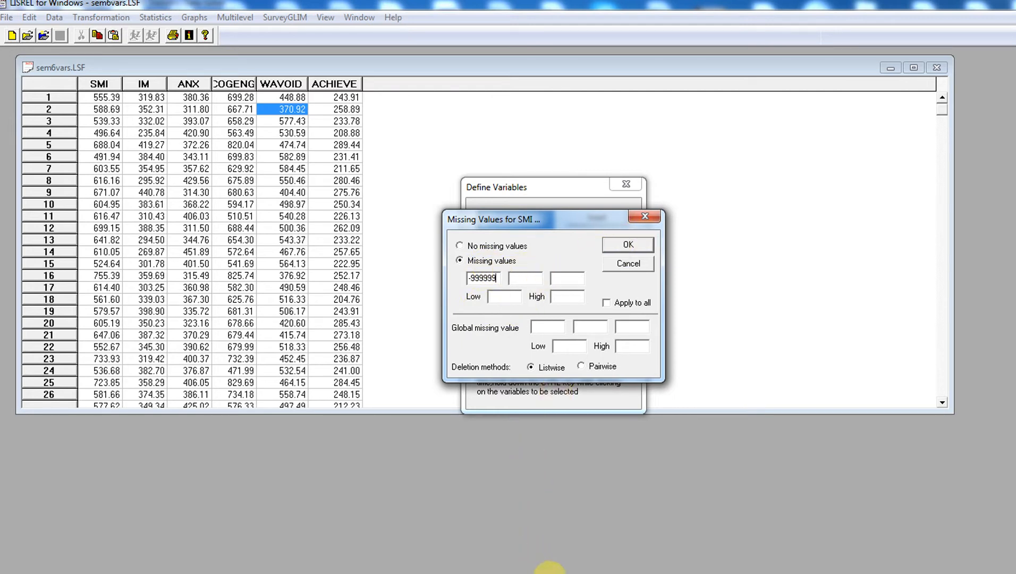
{"action": "left_click", "coordinate": [556, 573]}
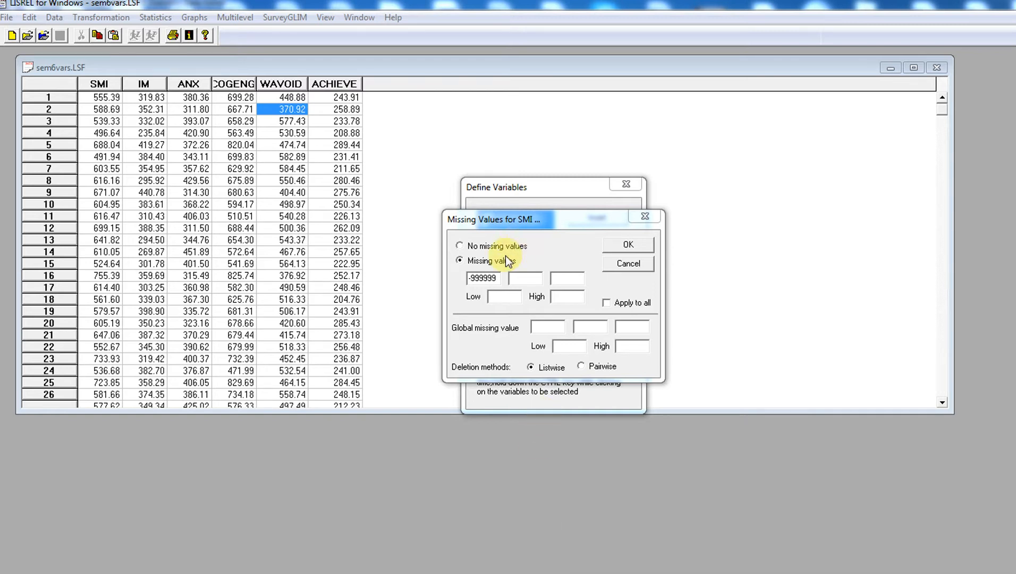
{"action": "left_click", "coordinate": [460, 245]}
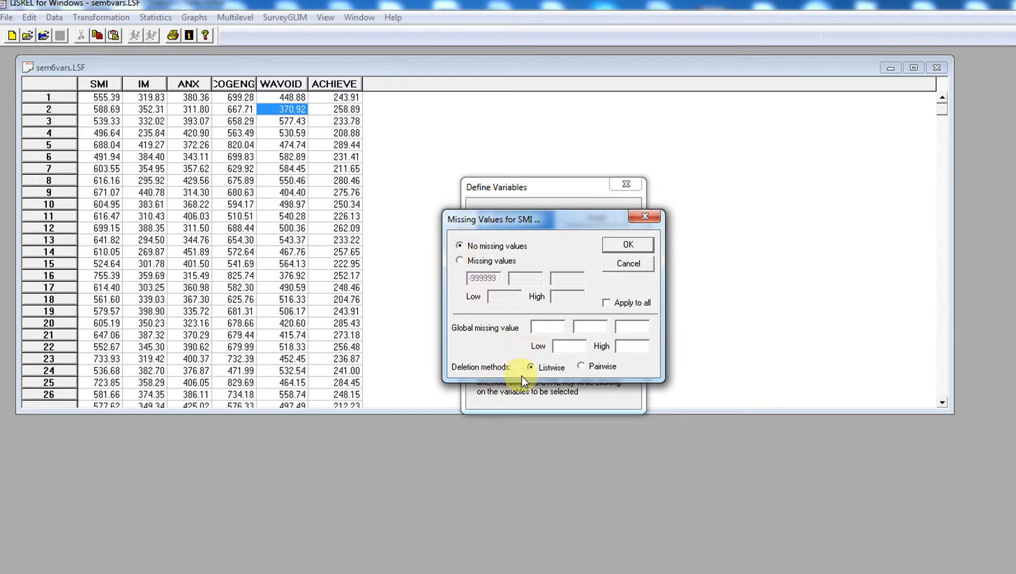
{"action": "left_click", "coordinate": [628, 245]}
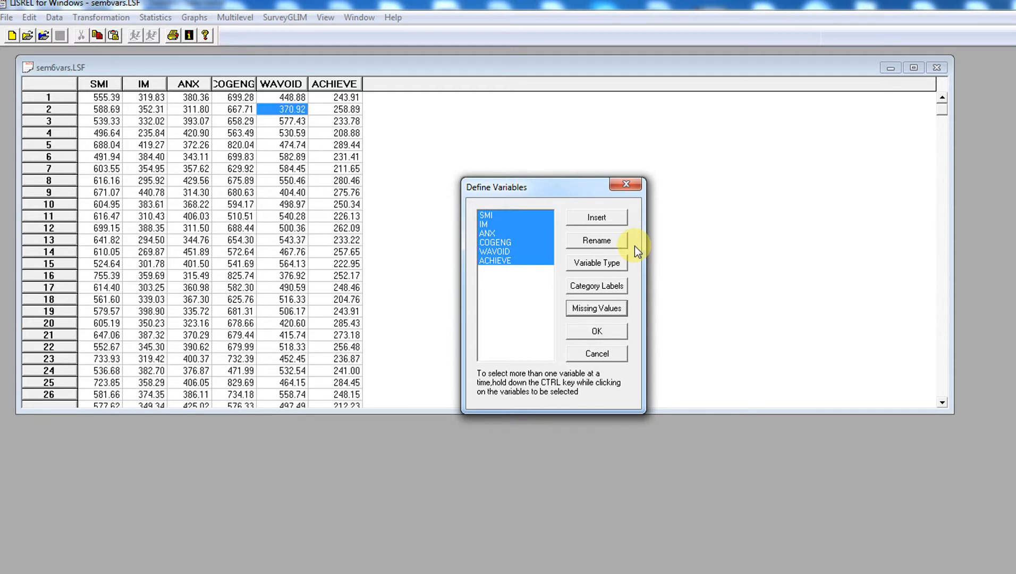
Apply the variable definitions and save the sem6vars.LSF data file
{"action": "left_click", "coordinate": [603, 330]}
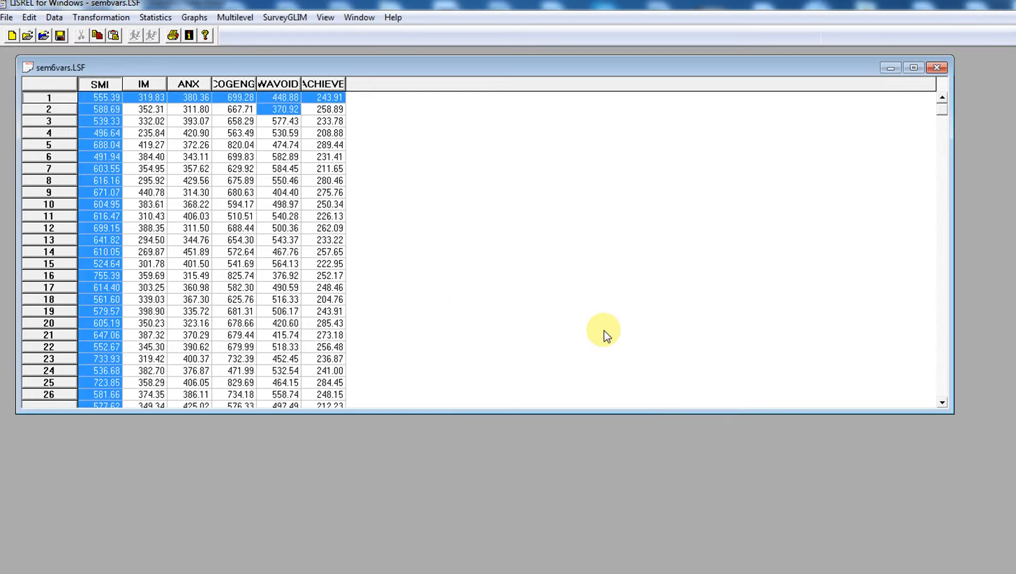
{"action": "left_click", "coordinate": [296, 181]}
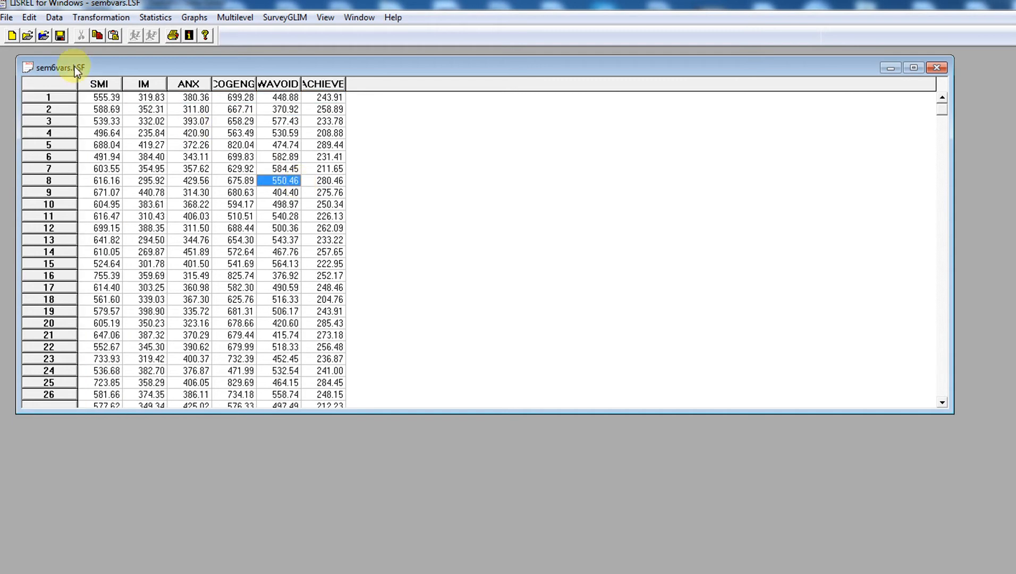
{"action": "left_click", "coordinate": [61, 35]}
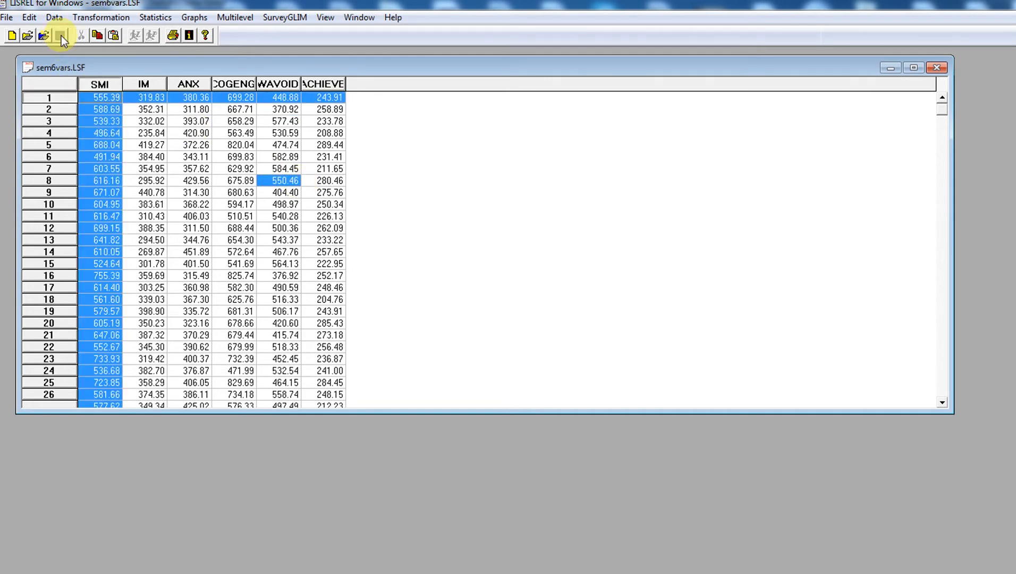
{"action": "left_click", "coordinate": [270, 146]}
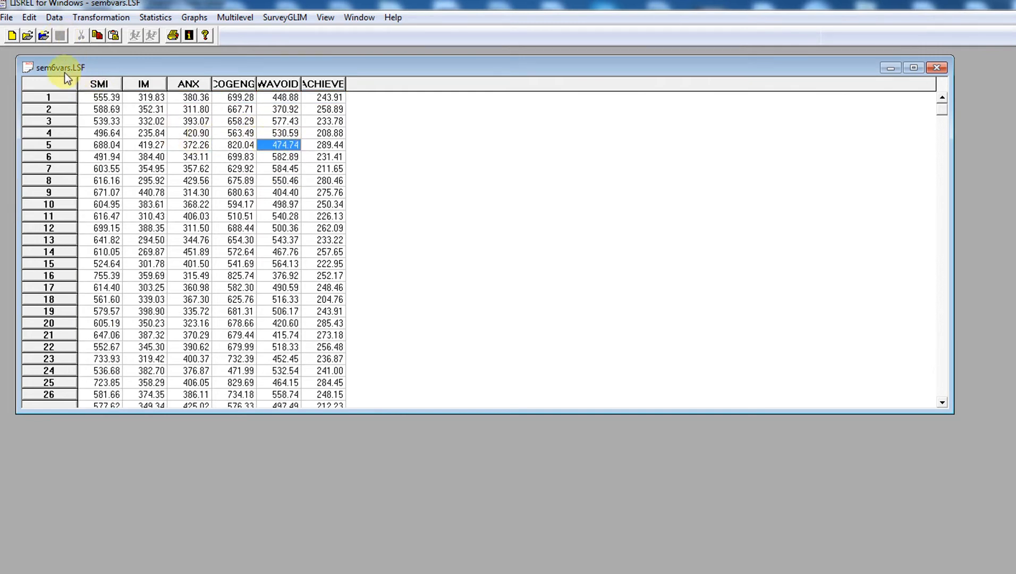
Reopen Define Variables to check the six variables, then close it without changes
{"action": "left_click", "coordinate": [55, 18]}
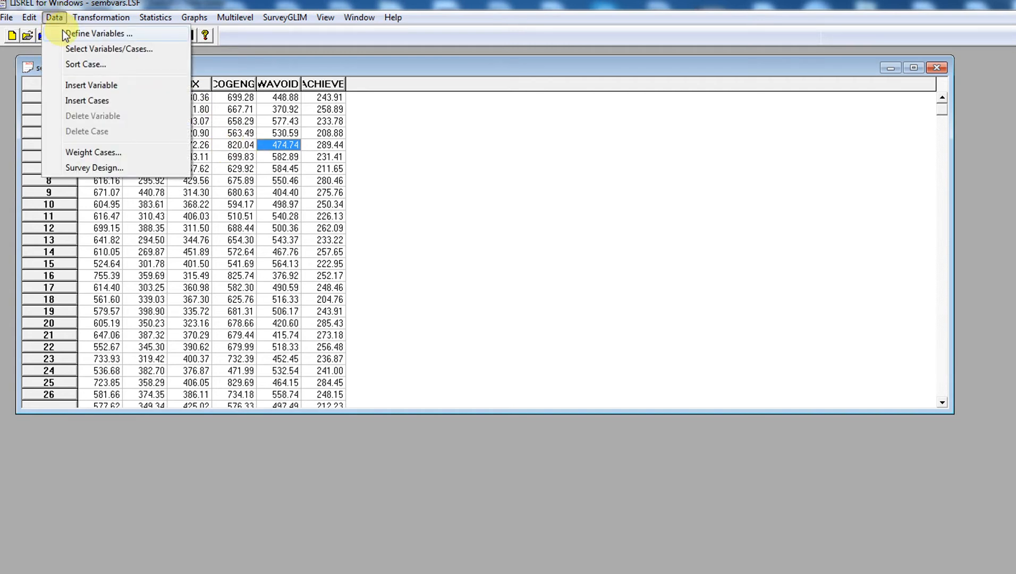
{"action": "left_click", "coordinate": [65, 34]}
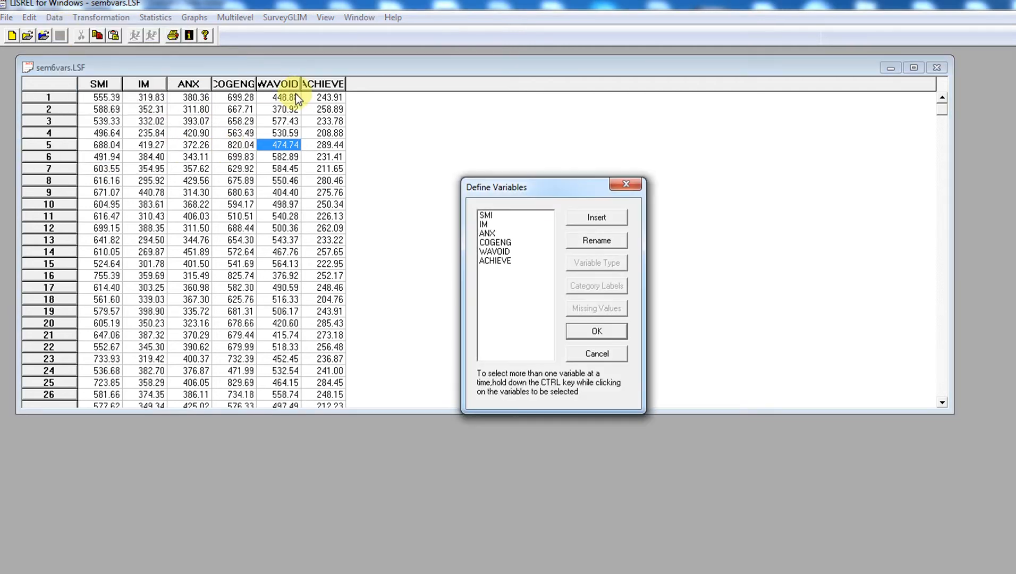
{"action": "left_click", "coordinate": [622, 185]}
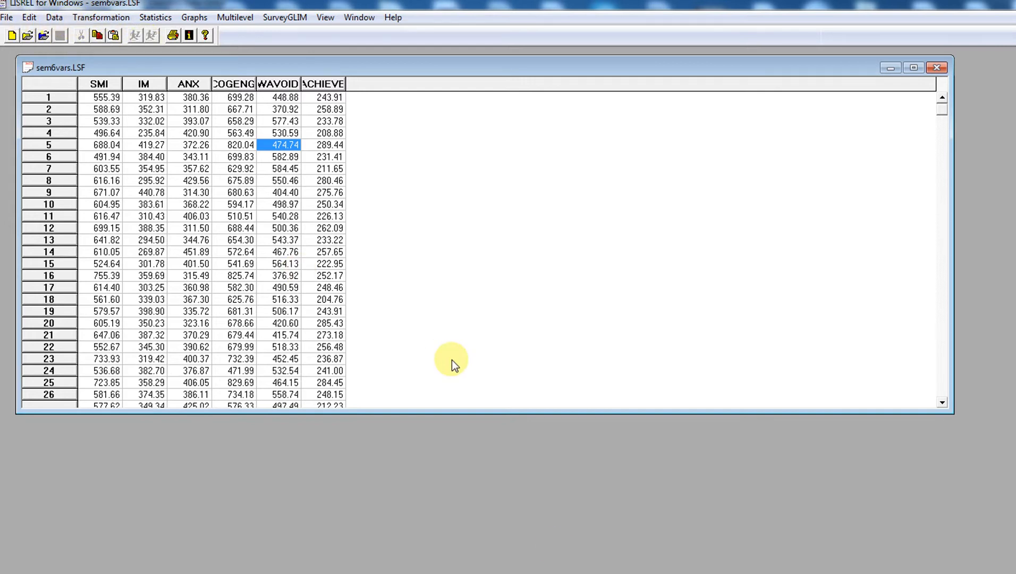
{"action": "left_click", "coordinate": [559, 573]}
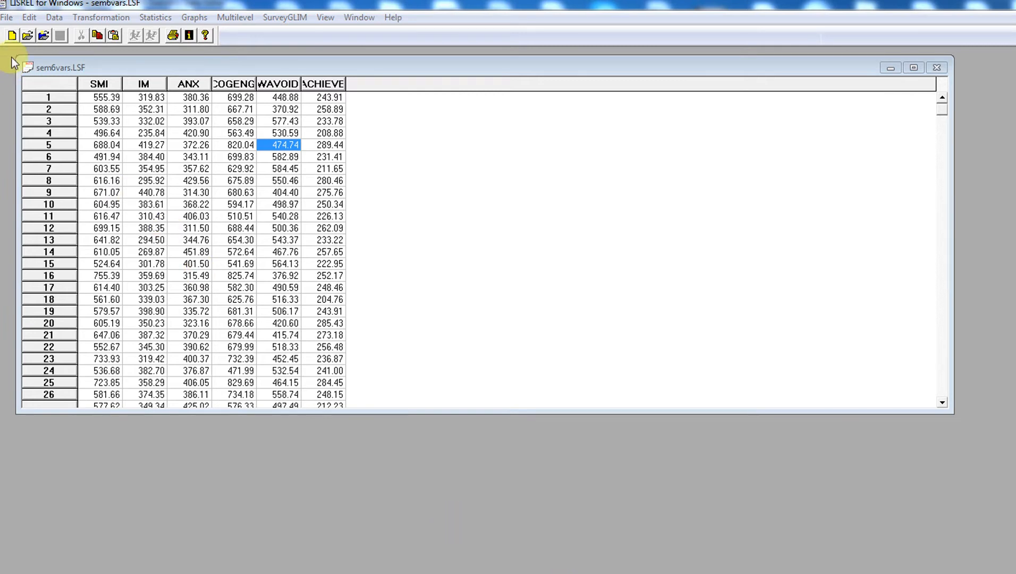
Start a new SIMPLIS Project via File > New and save it as newproj
{"action": "left_click", "coordinate": [8, 18]}
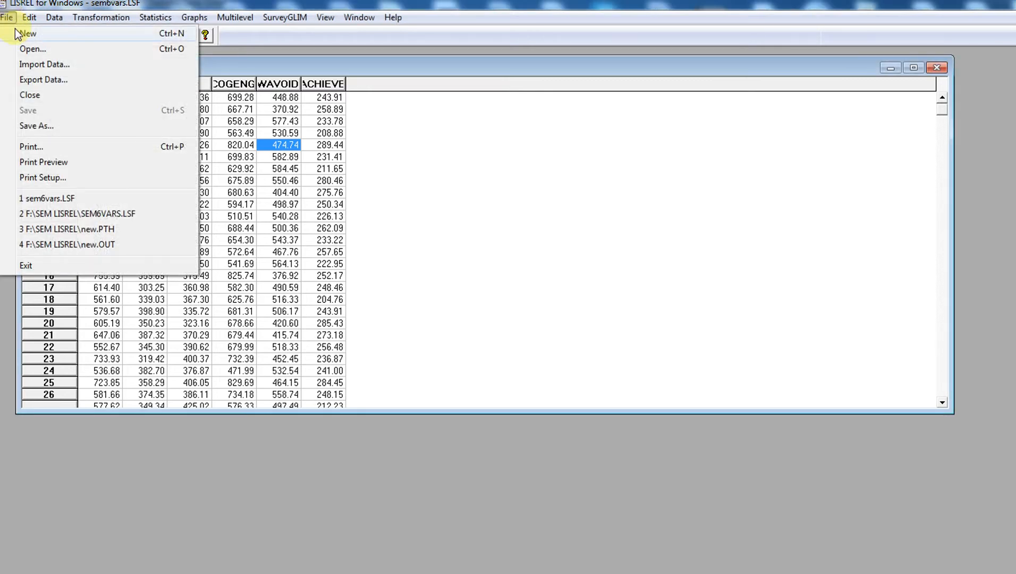
{"action": "left_click", "coordinate": [24, 33]}
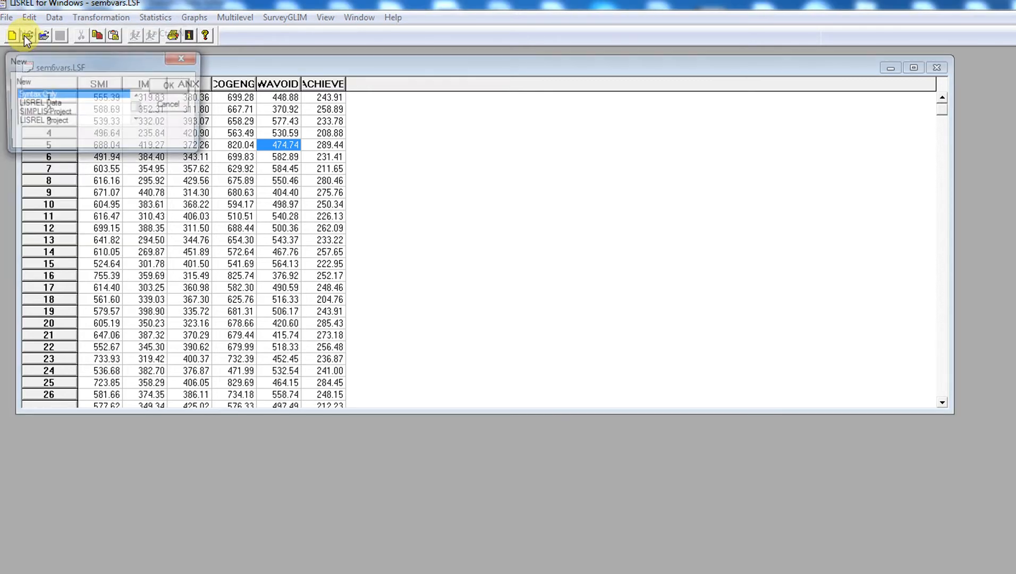
{"action": "left_click", "coordinate": [55, 113]}
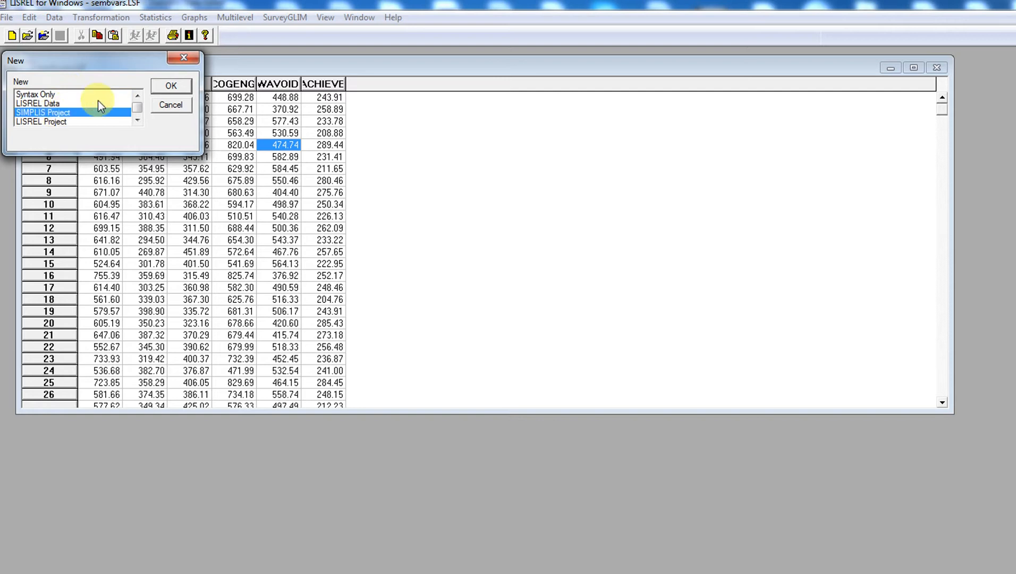
{"action": "left_click", "coordinate": [178, 85]}
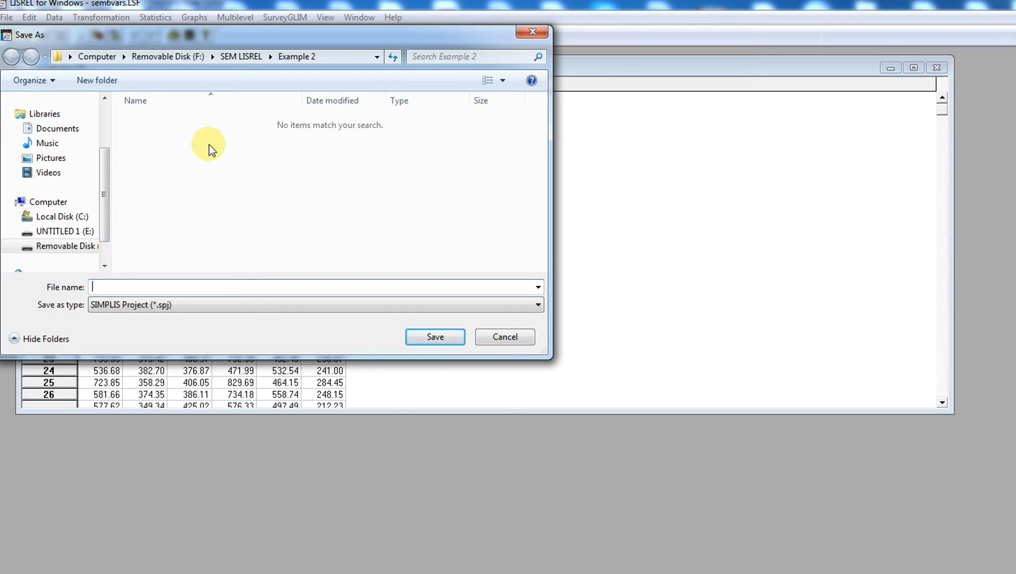
{"action": "type", "text": "newproj"}
{"action": "left_click", "coordinate": [422, 340]}
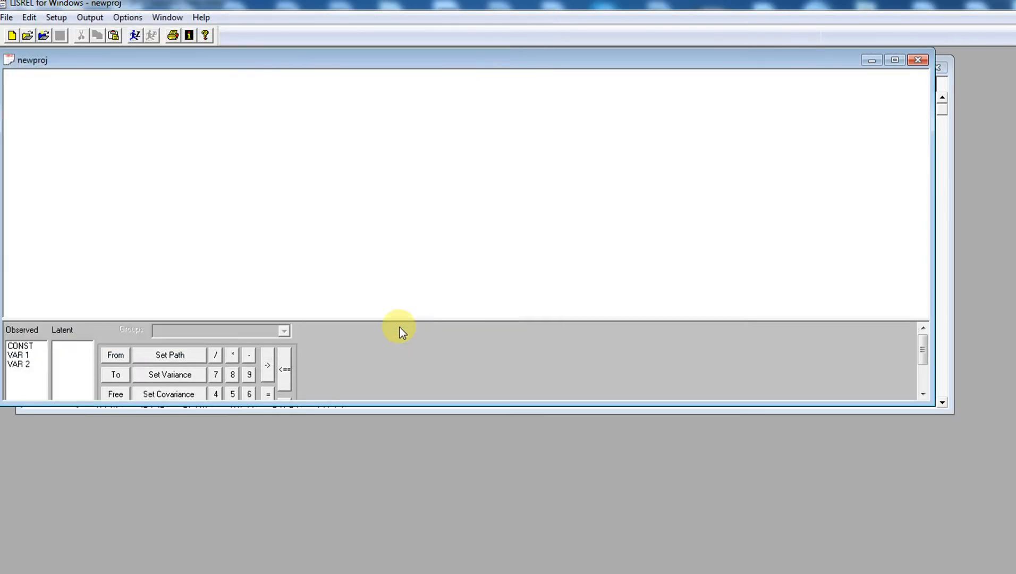
{"action": "left_click_drag", "start_coordinate": [363, 59], "coordinate": [391, 68]}
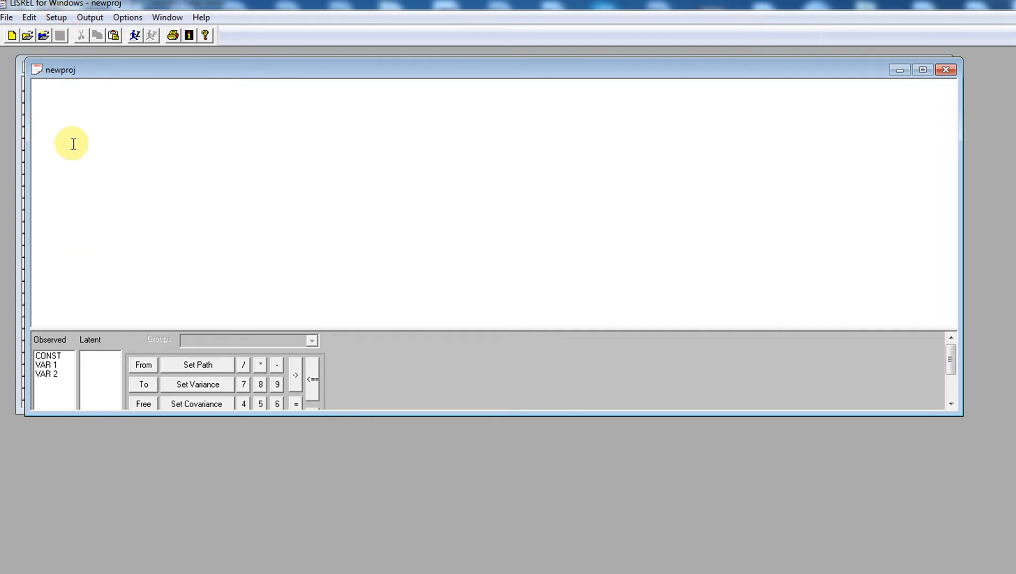
{"action": "left_click", "coordinate": [56, 18]}
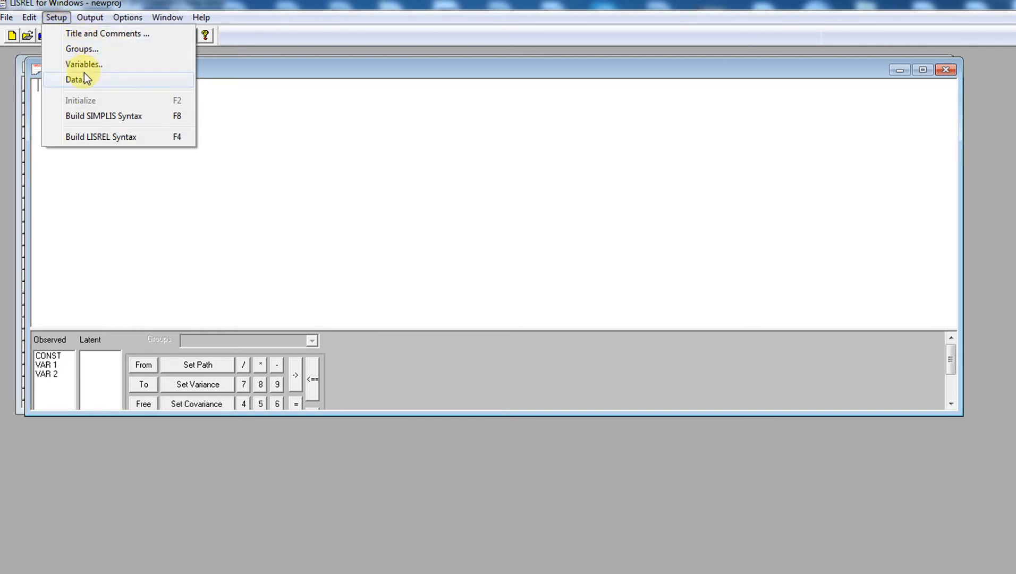
{"action": "left_click", "coordinate": [100, 33]}
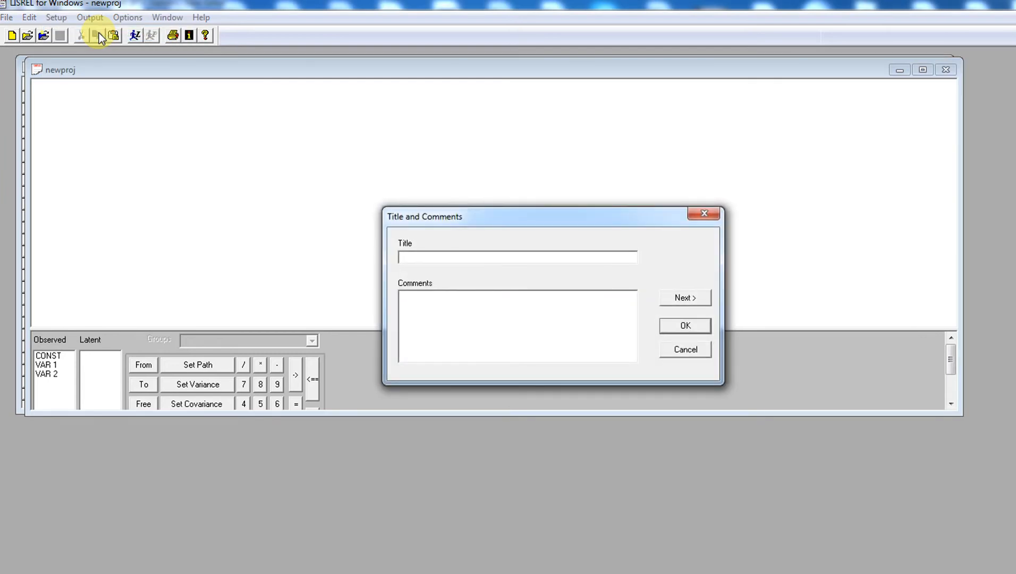
{"action": "left_click", "coordinate": [454, 257]}
{"action": "type", "text": "path model"}
{"action": "left_click", "coordinate": [688, 297]}
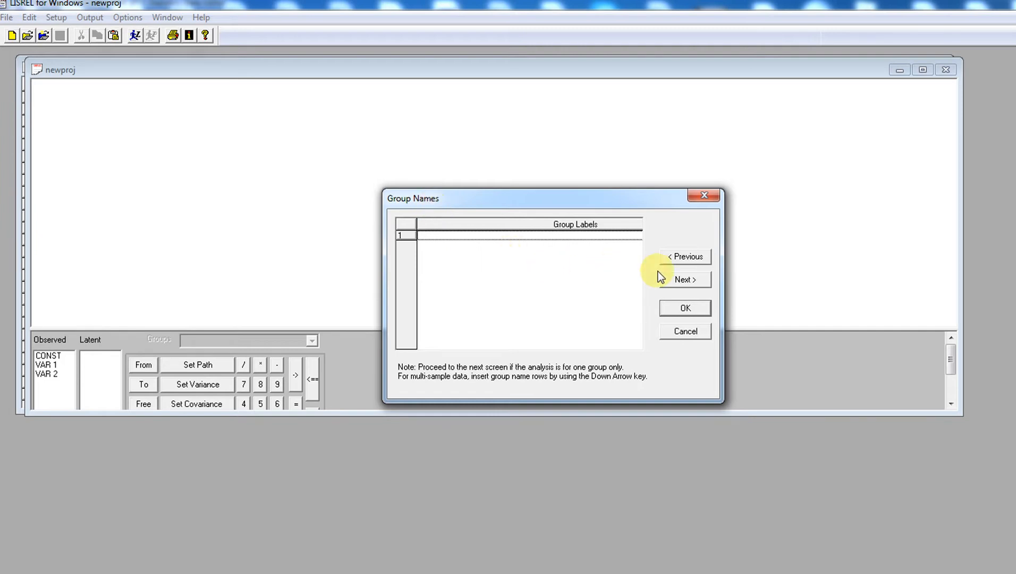
{"action": "left_click", "coordinate": [688, 283]}
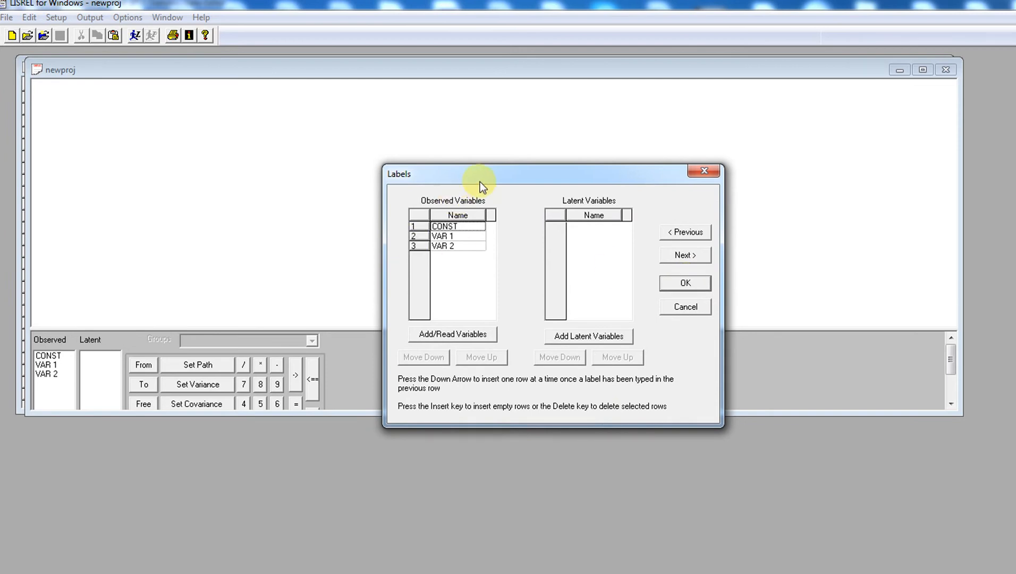
{"action": "left_click_drag", "start_coordinate": [484, 175], "coordinate": [430, 125]}
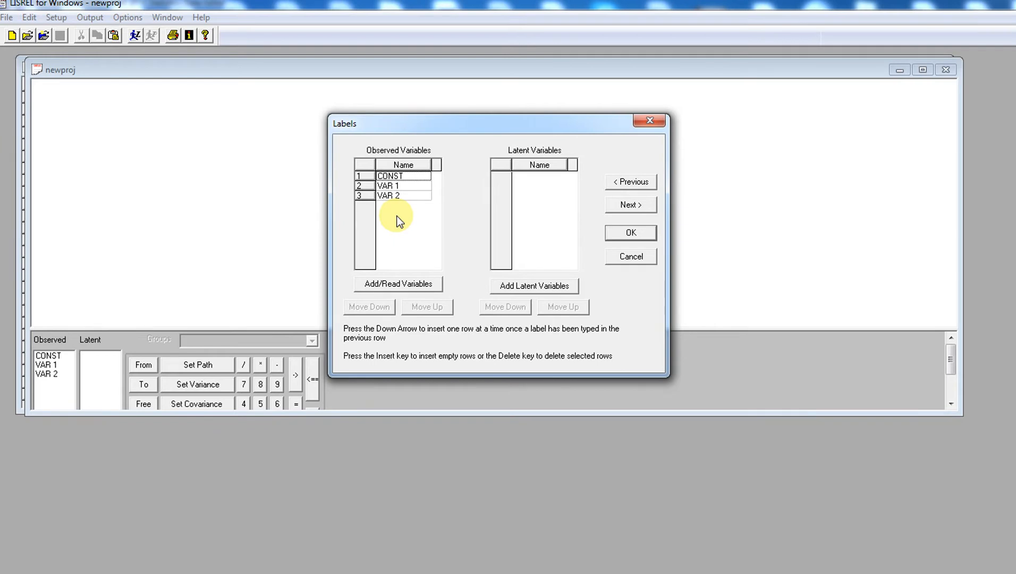
Read the observed variables from the LISREL system file SEM6VARS.LSF into the project
{"action": "left_click", "coordinate": [415, 284]}
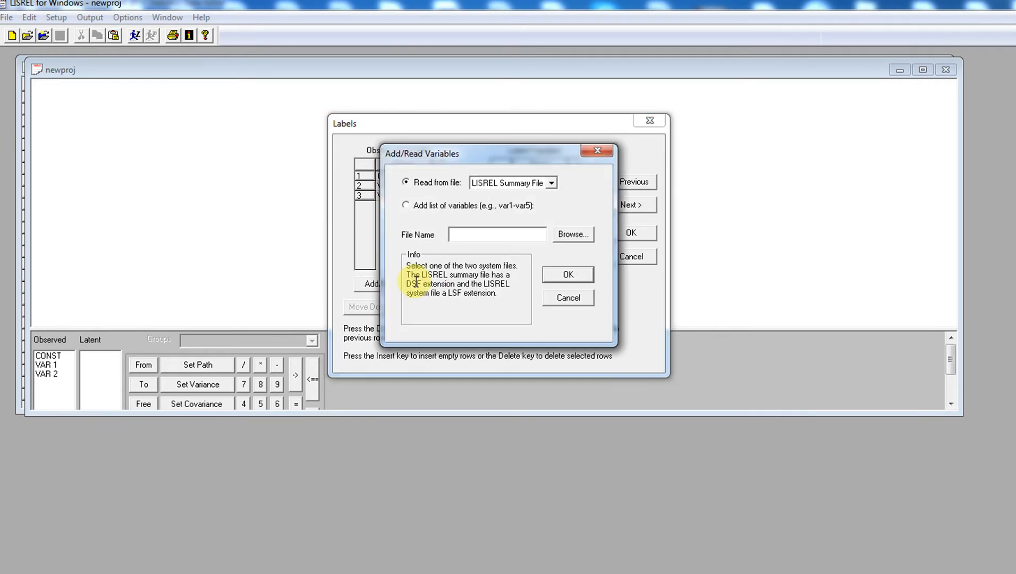
{"action": "left_click", "coordinate": [552, 183]}
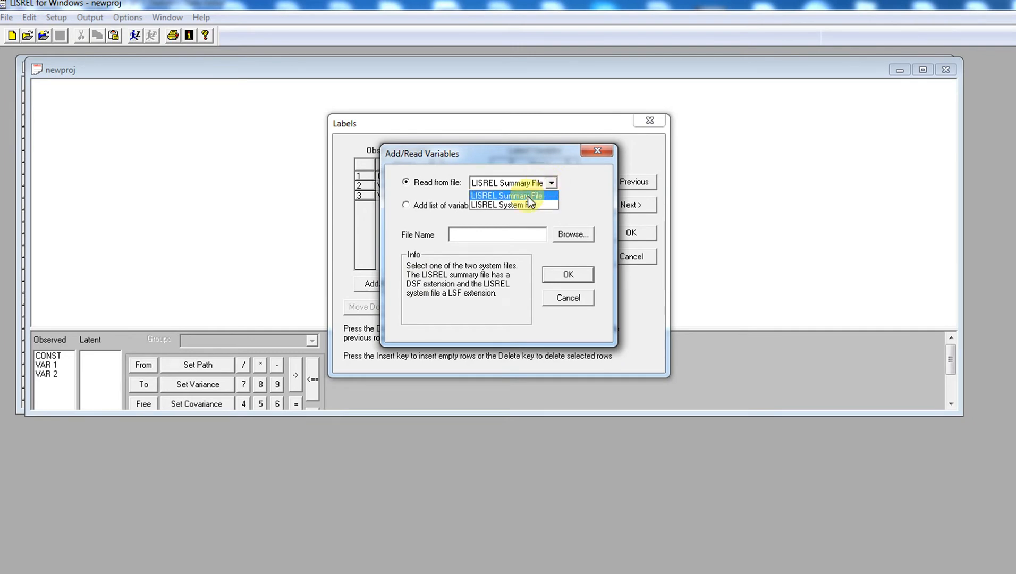
{"action": "left_click", "coordinate": [496, 205]}
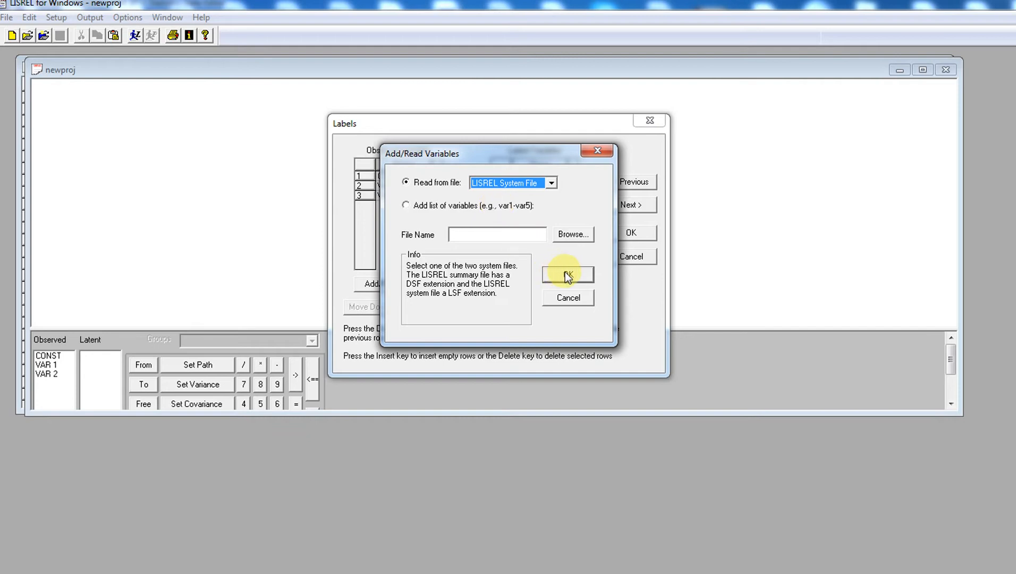
{"action": "left_click", "coordinate": [579, 236]}
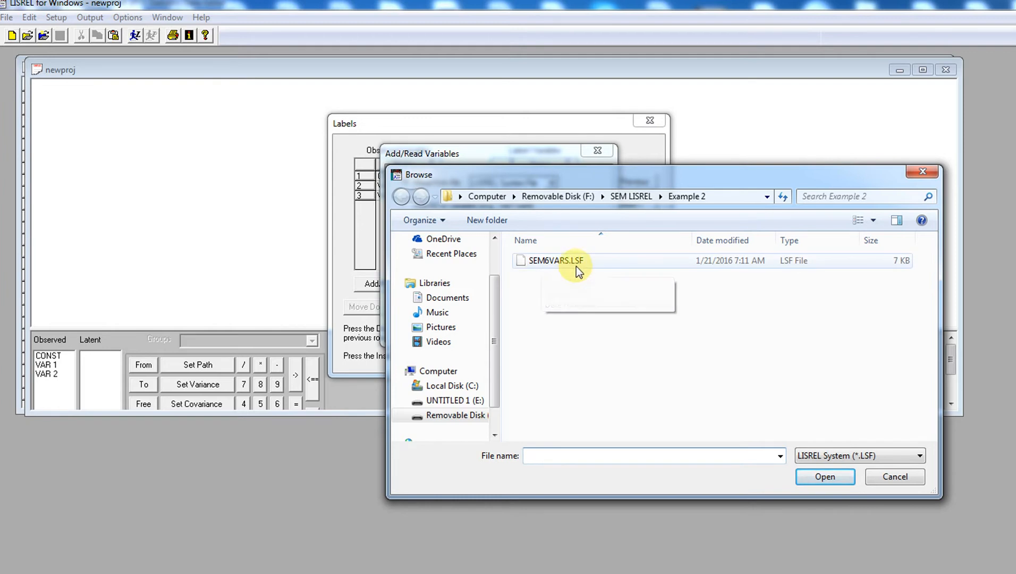
{"action": "left_click", "coordinate": [553, 262]}
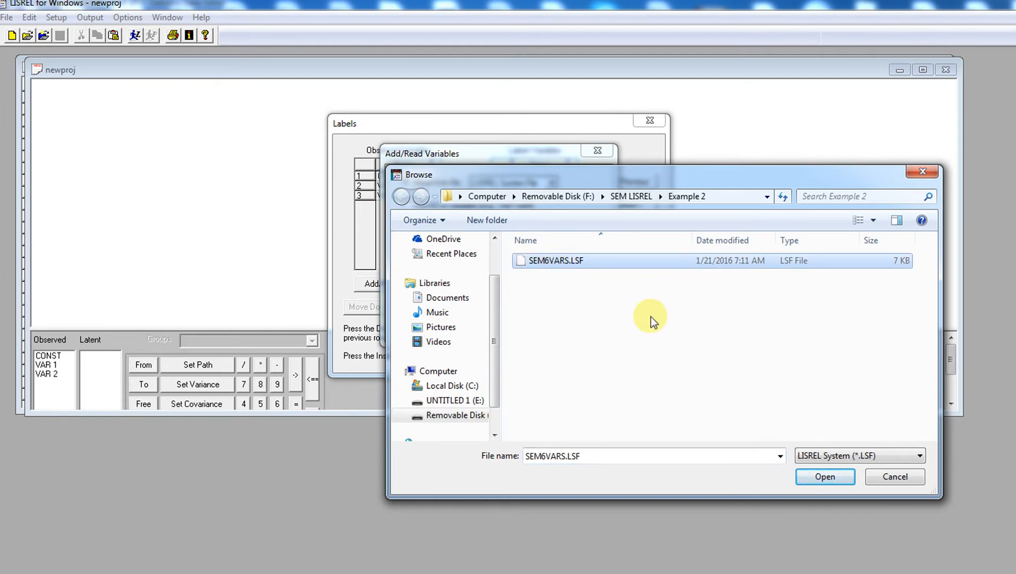
{"action": "left_click", "coordinate": [825, 476]}
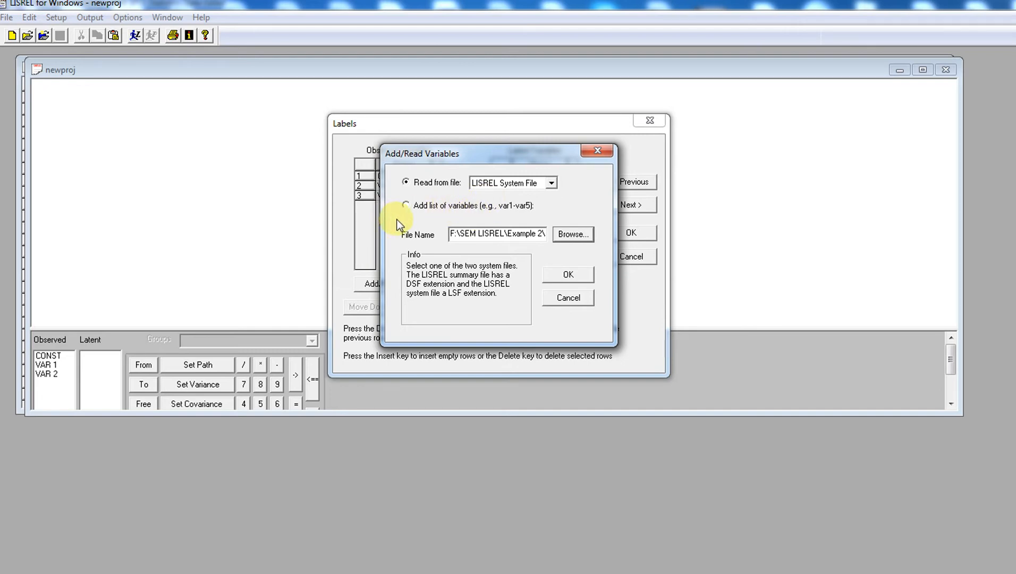
{"action": "left_click", "coordinate": [563, 273]}
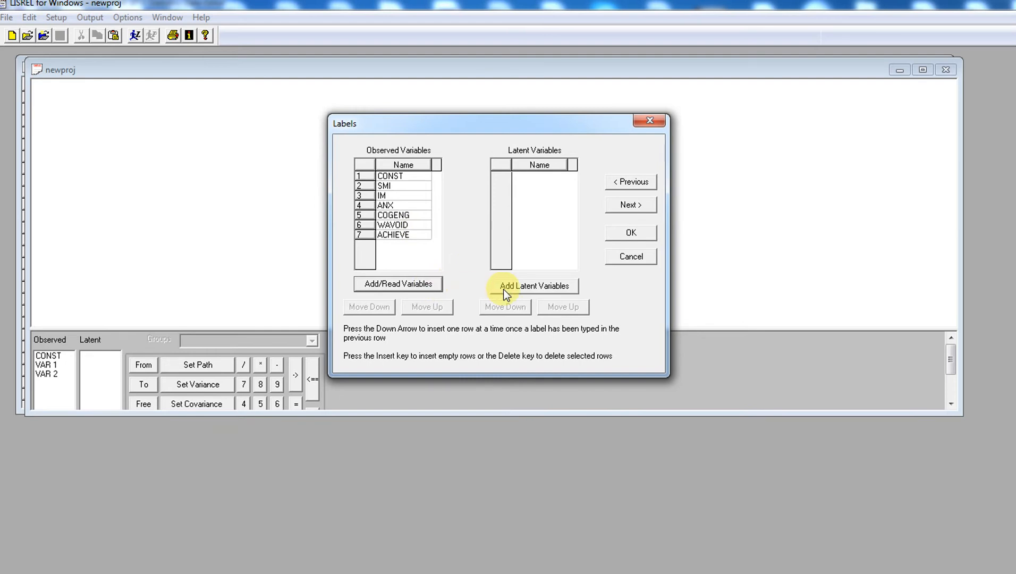
Accept the seven imported variable labels and the raw-data settings
{"action": "left_click", "coordinate": [637, 205]}
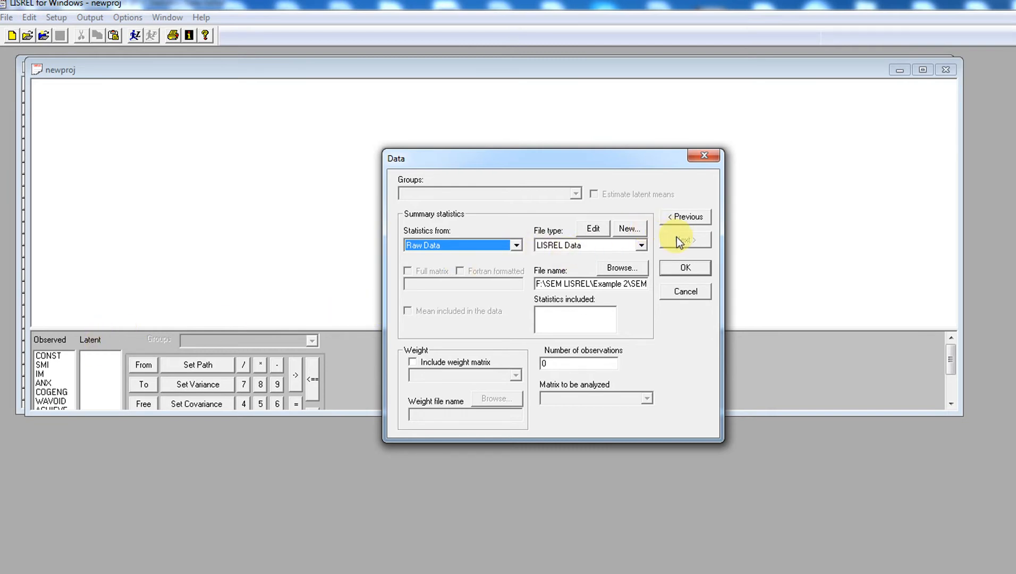
{"action": "left_click", "coordinate": [685, 267]}
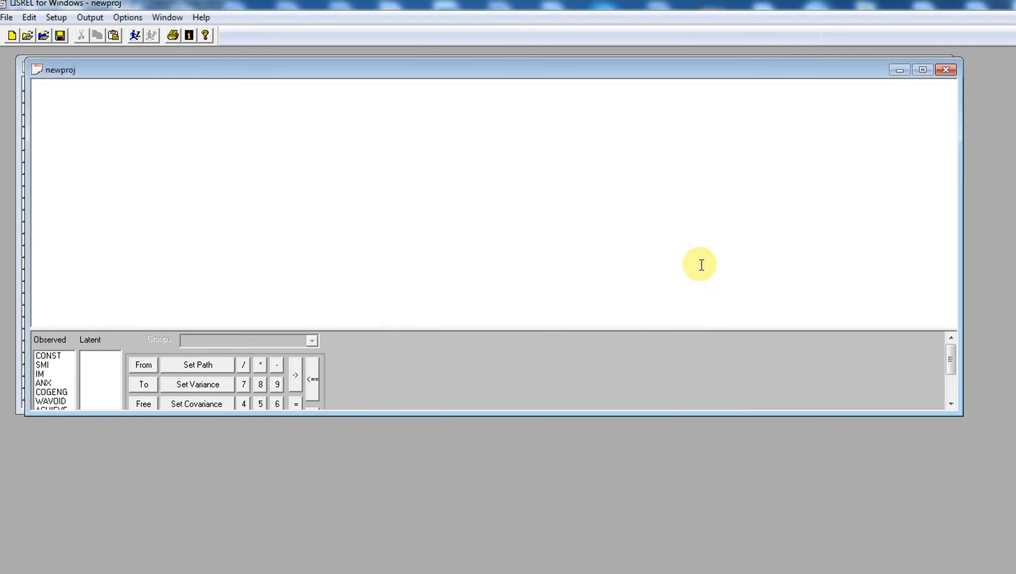
{"action": "left_click", "coordinate": [63, 17]}
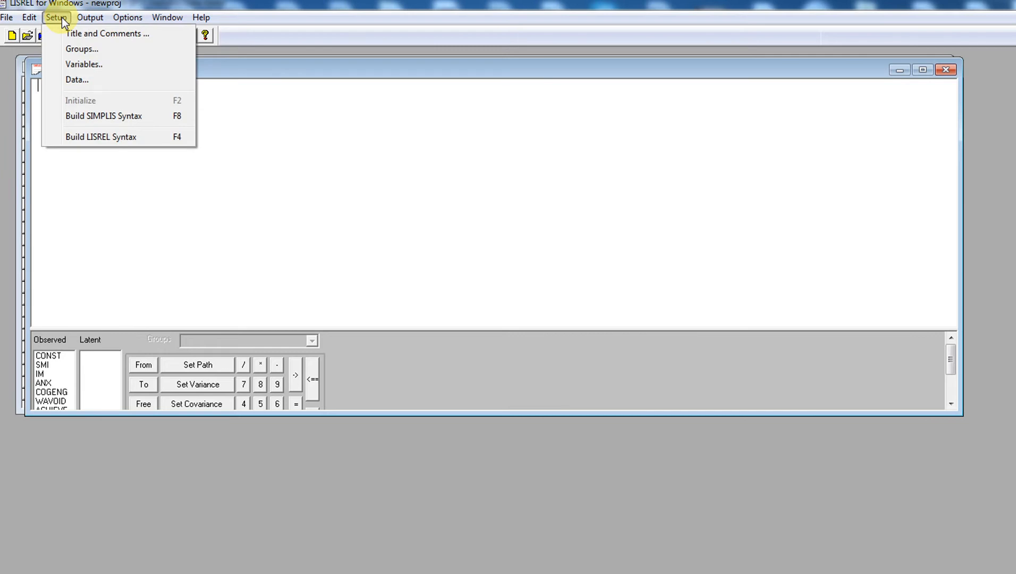
Build the SIMPLIS syntax and open an empty line under Relationships
{"action": "left_click", "coordinate": [83, 117]}
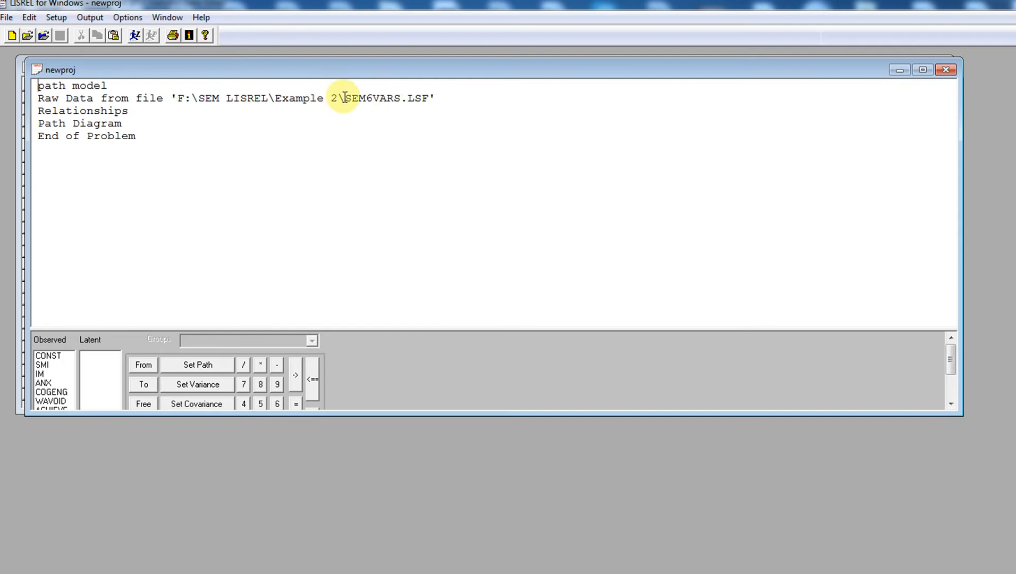
{"action": "left_click", "coordinate": [137, 111]}
{"action": "key", "text": "Return"}
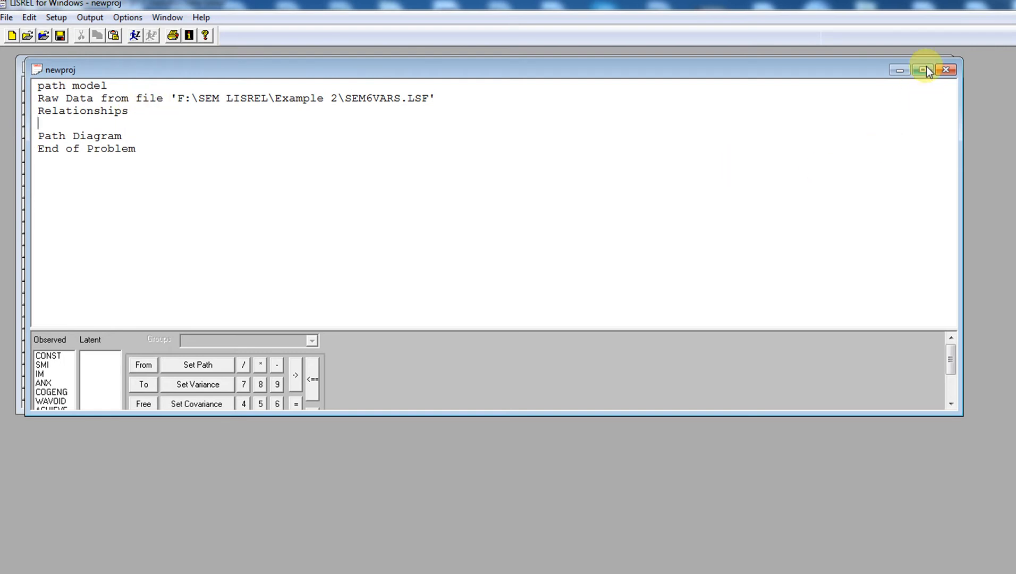
Enlarge the project window and drag ACHIEVE, IM and ANX onto the Relationships line
{"action": "left_click_drag", "start_coordinate": [896, 415], "coordinate": [943, 516]}
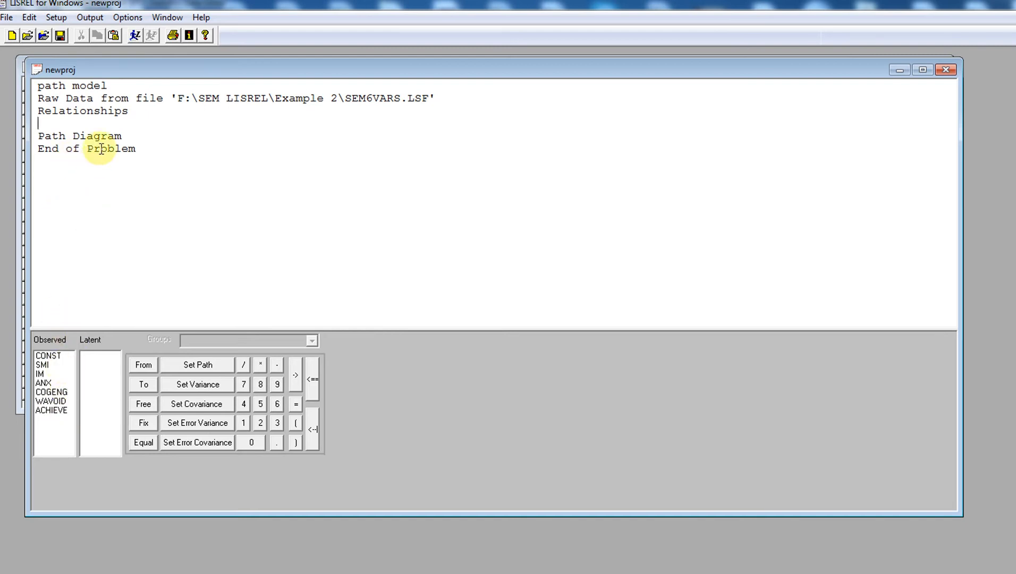
{"action": "left_click", "coordinate": [64, 411]}
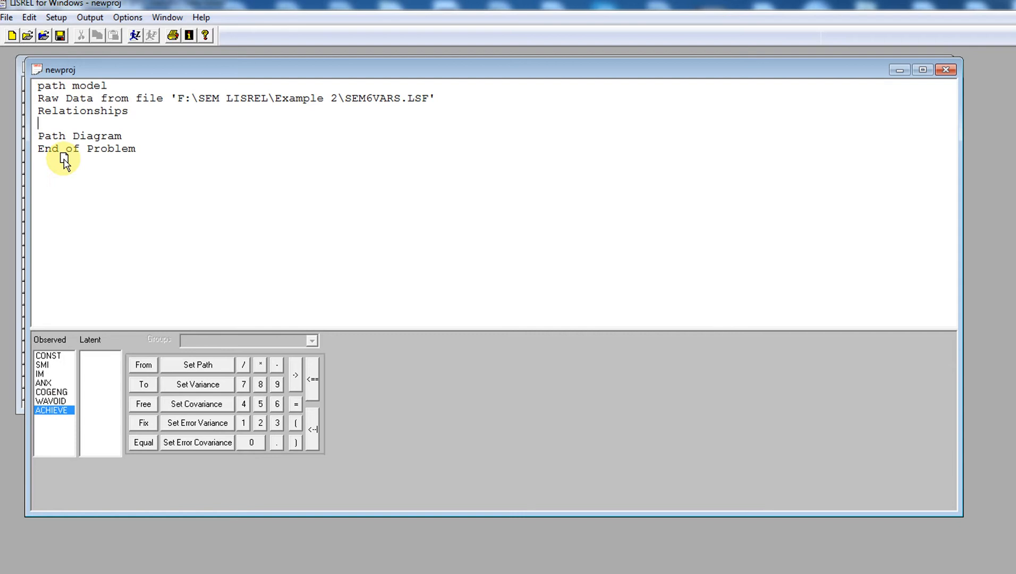
{"action": "left_click_drag", "start_coordinate": [63, 158], "coordinate": [65, 159]}
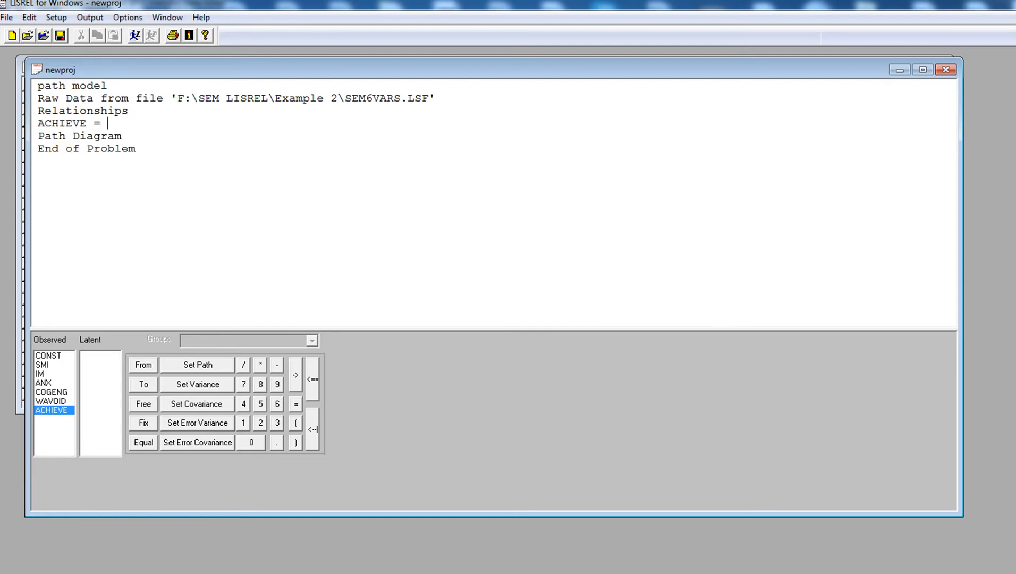
{"action": "left_click", "coordinate": [44, 375]}
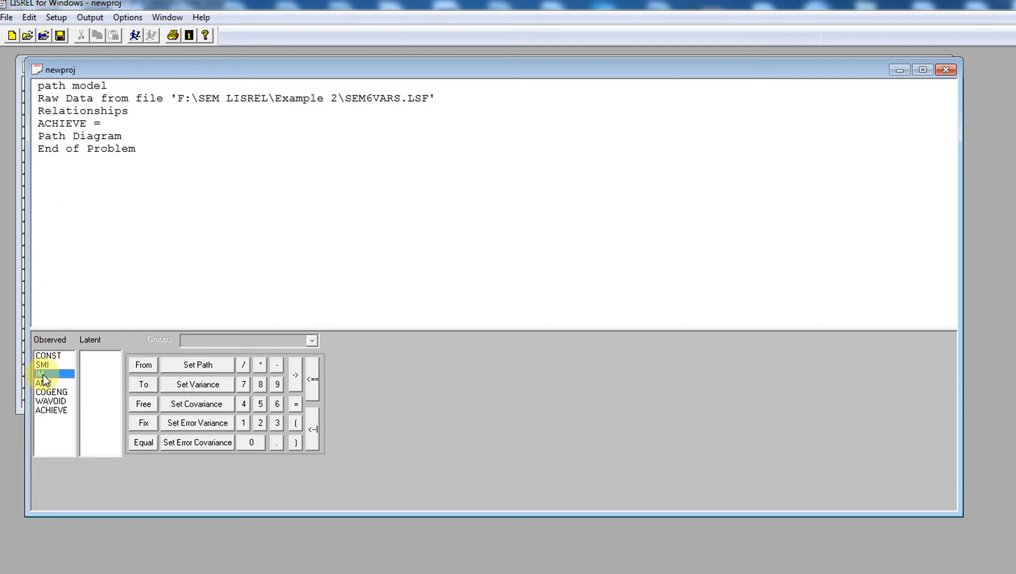
{"action": "left_click_drag", "start_coordinate": [125, 156], "coordinate": [125, 157]}
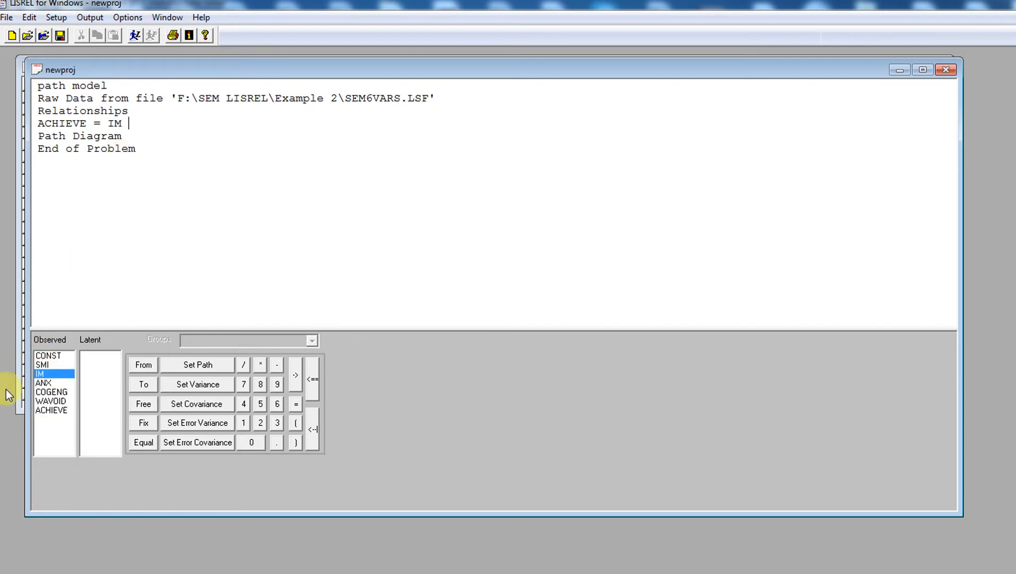
{"action": "left_click", "coordinate": [45, 383]}
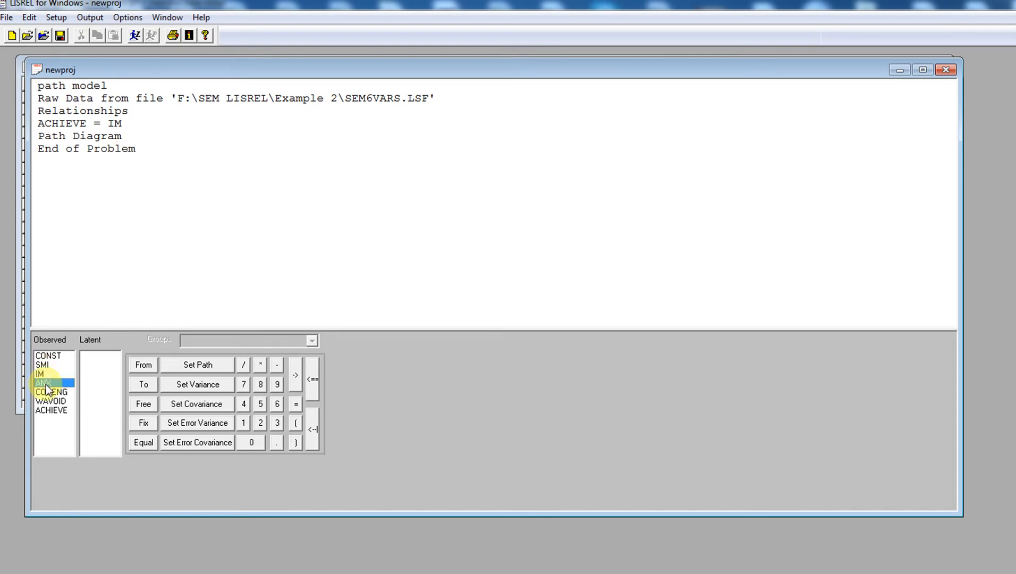
{"action": "left_click_drag", "start_coordinate": [48, 388], "coordinate": [146, 192]}
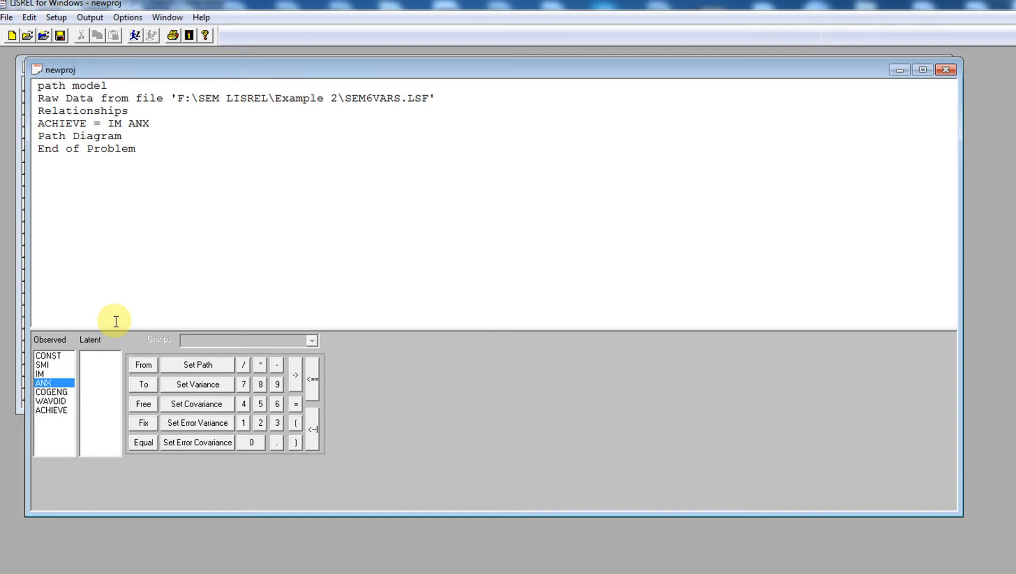
{"action": "left_click", "coordinate": [43, 366]}
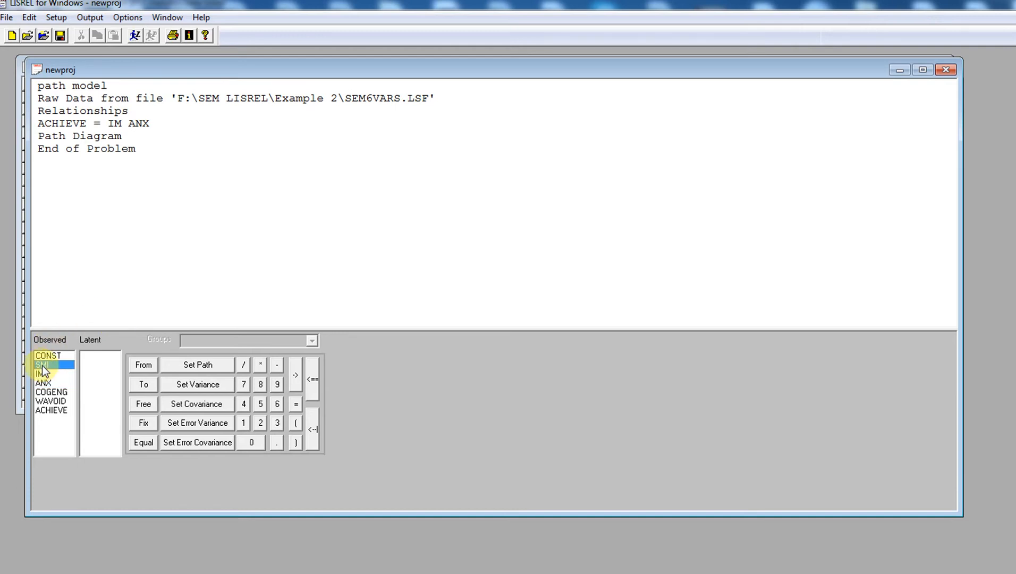
Add SMI and swap ACHIEVE for COGENG so the line reads COGENG = IM ANX SMI
{"action": "type", "text": "SMI"}
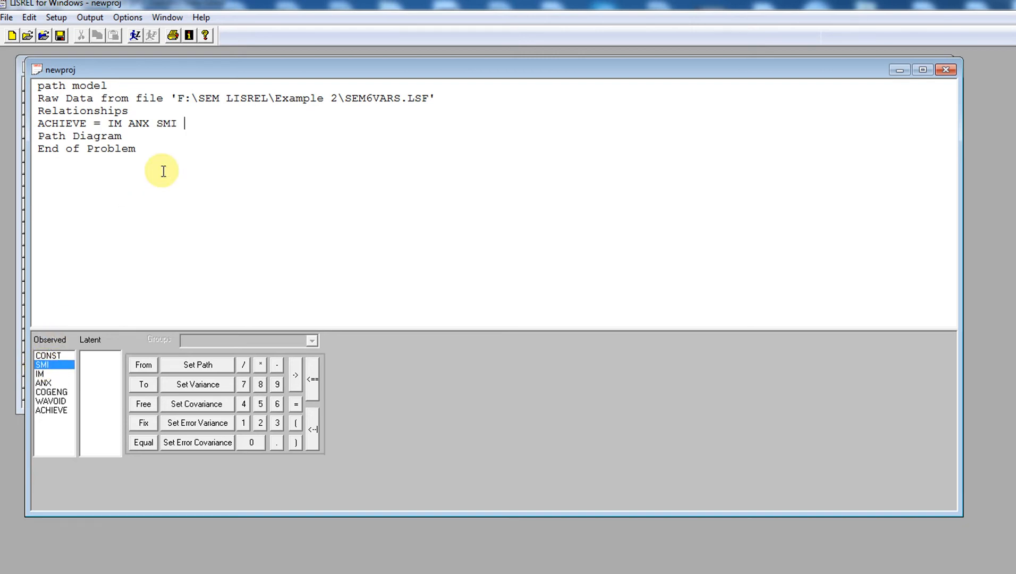
{"action": "key", "text": "Return"}
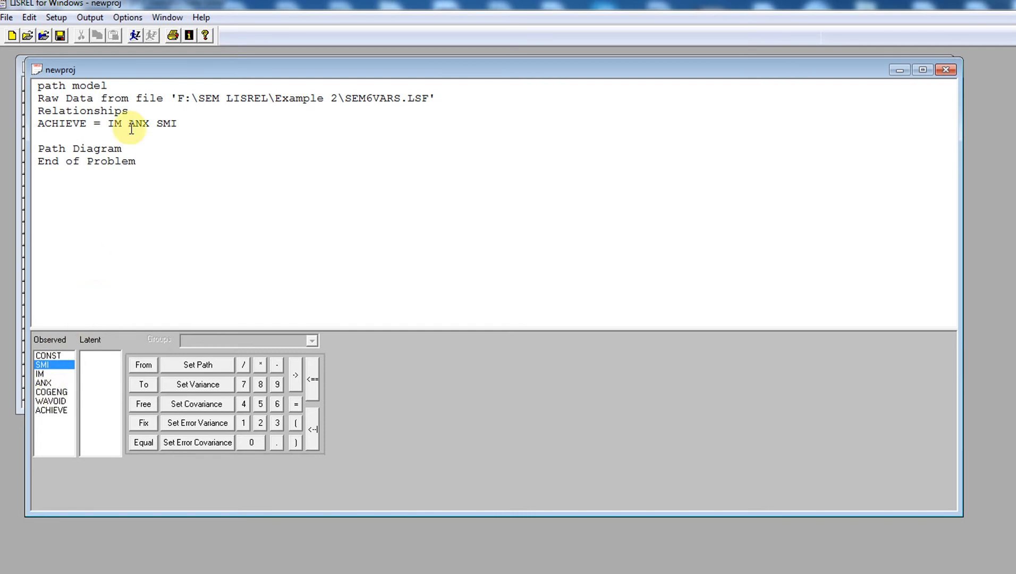
{"action": "left_click", "coordinate": [87, 126]}
{"action": "key", "text": "BackSpace"}
{"action": "key", "text": "BackSpace"}
{"action": "key", "text": "BackSpace"}
{"action": "key", "text": "BackSpace"}
{"action": "key", "text": "BackSpace"}
{"action": "key", "text": "BackSpace"}
{"action": "key", "text": "BackSpace"}
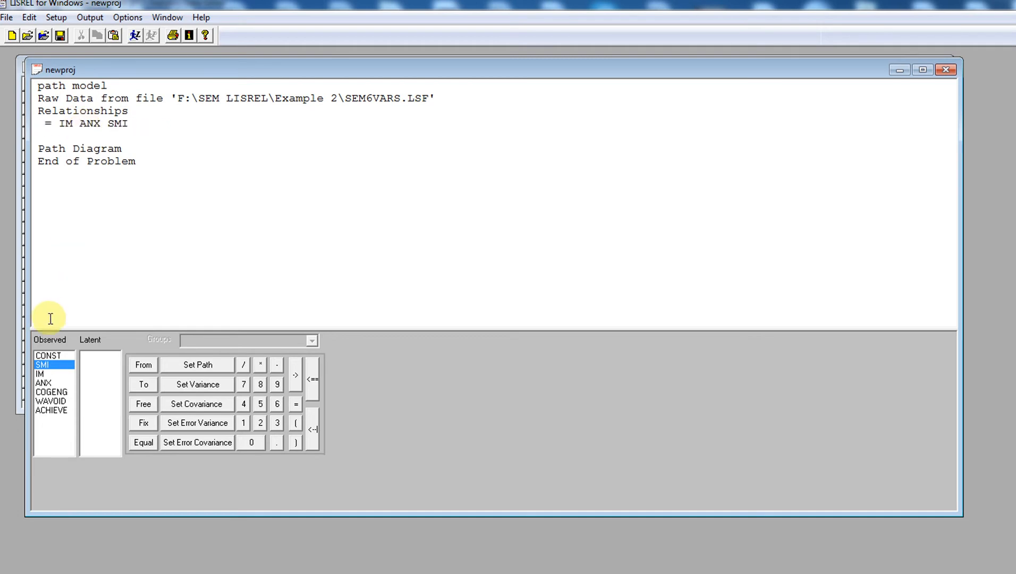
{"action": "left_click", "coordinate": [51, 394], "text": "ctrl"}
{"action": "left_click_drag", "start_coordinate": [51, 394], "coordinate": [44, 249]}
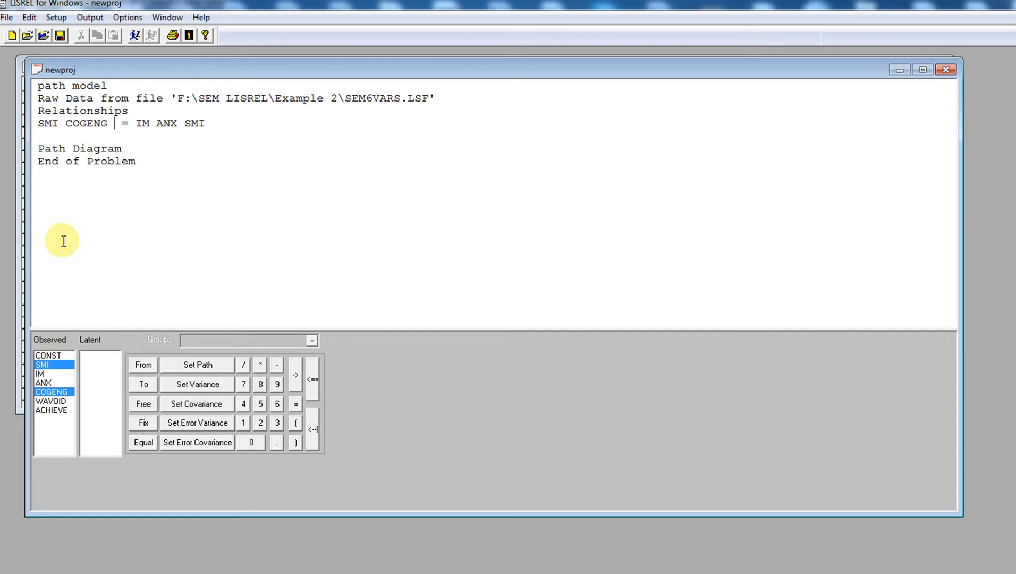
{"action": "left_click", "coordinate": [66, 123]}
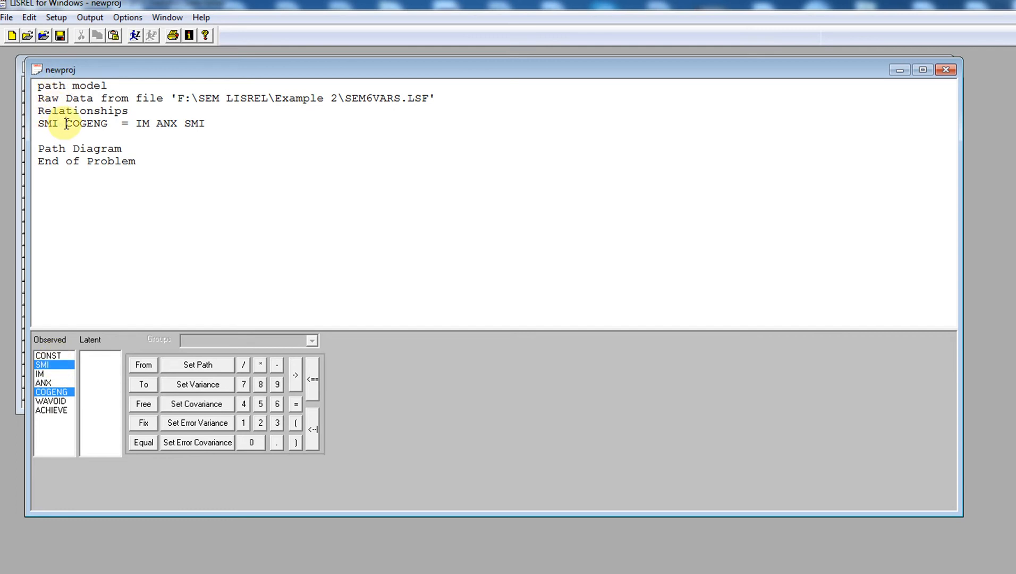
{"action": "key", "text": "BackSpace"}
{"action": "key", "text": "BackSpace"}
{"action": "key", "text": "BackSpace"}
{"action": "key", "text": "BackSpace"}
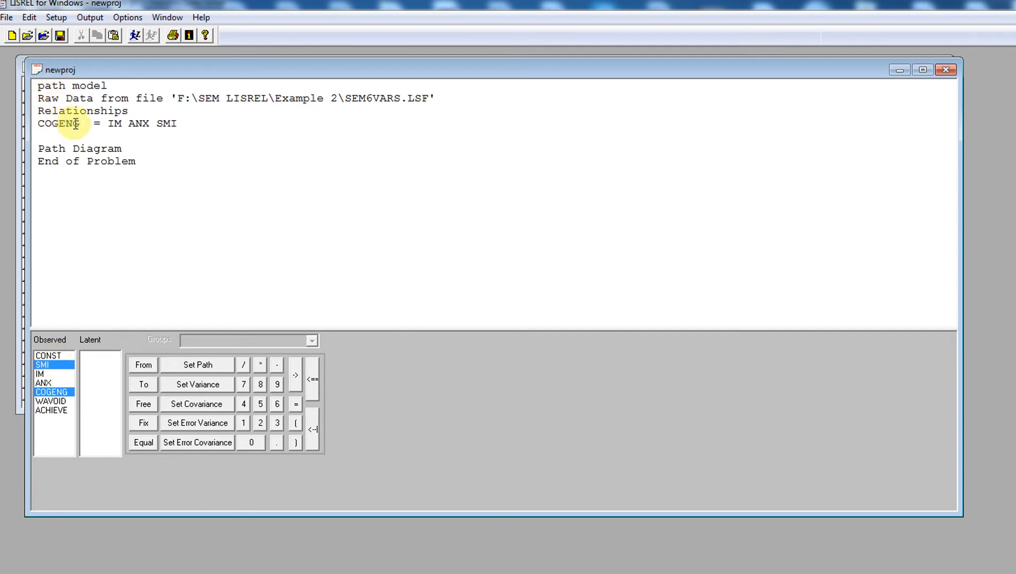
{"action": "left_click", "coordinate": [197, 124]}
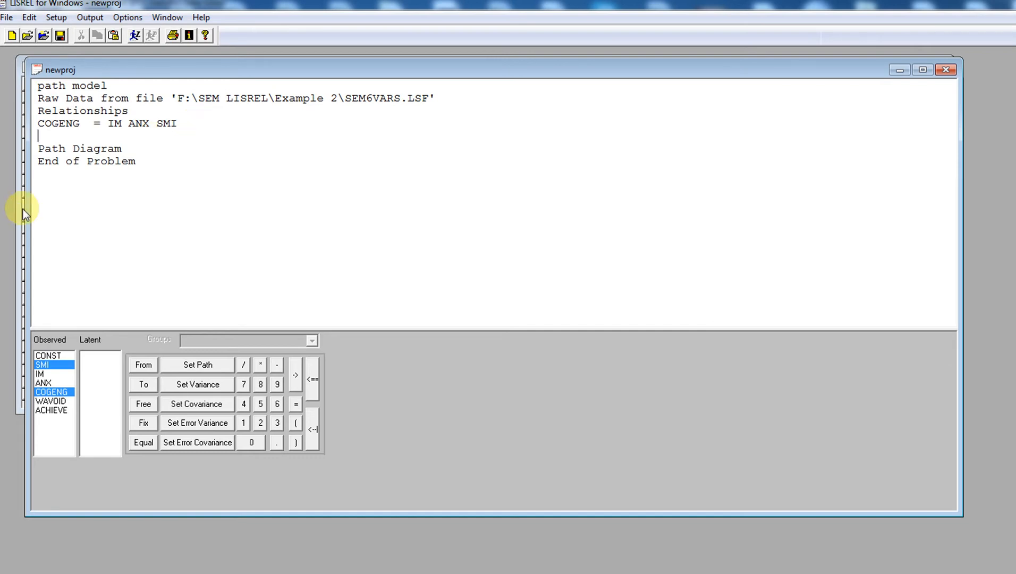
Add the equation WAVOID = SMI ANX under Relationships
{"action": "left_click", "coordinate": [48, 383]}
{"action": "left_click", "coordinate": [57, 402]}
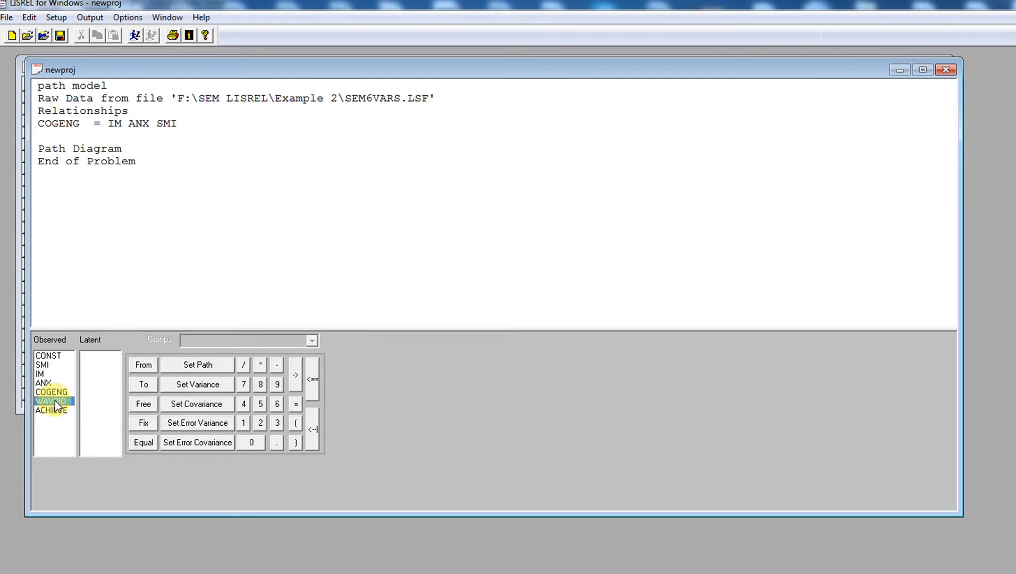
{"action": "left_click_drag", "start_coordinate": [57, 405], "coordinate": [68, 214]}
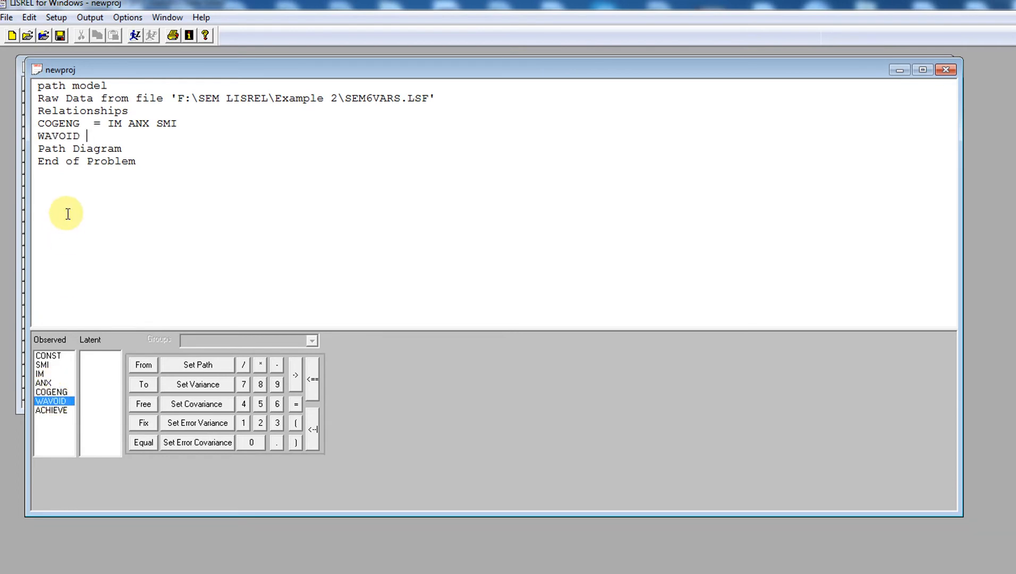
{"action": "type", "text": "="}
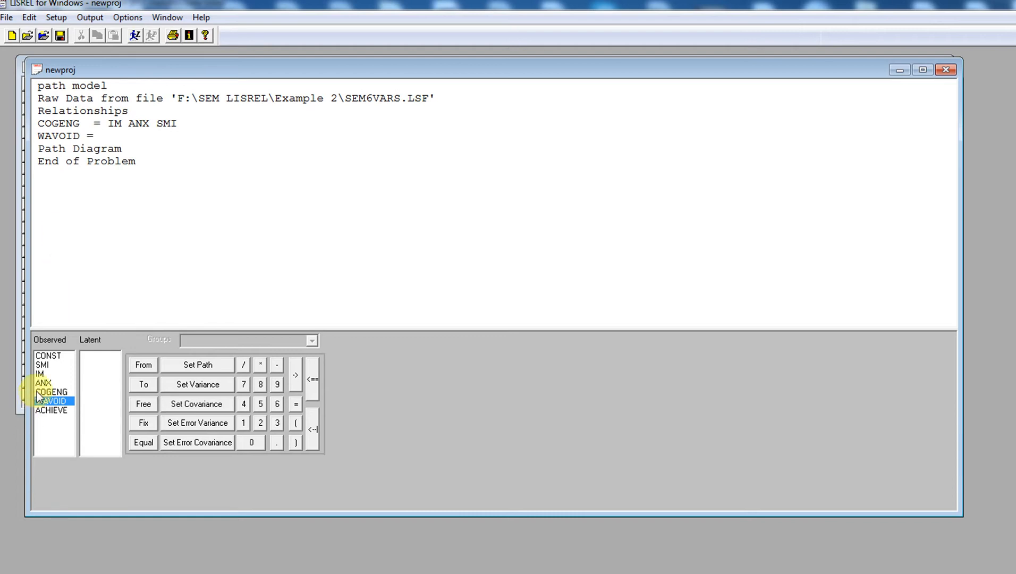
{"action": "left_click", "coordinate": [48, 365]}
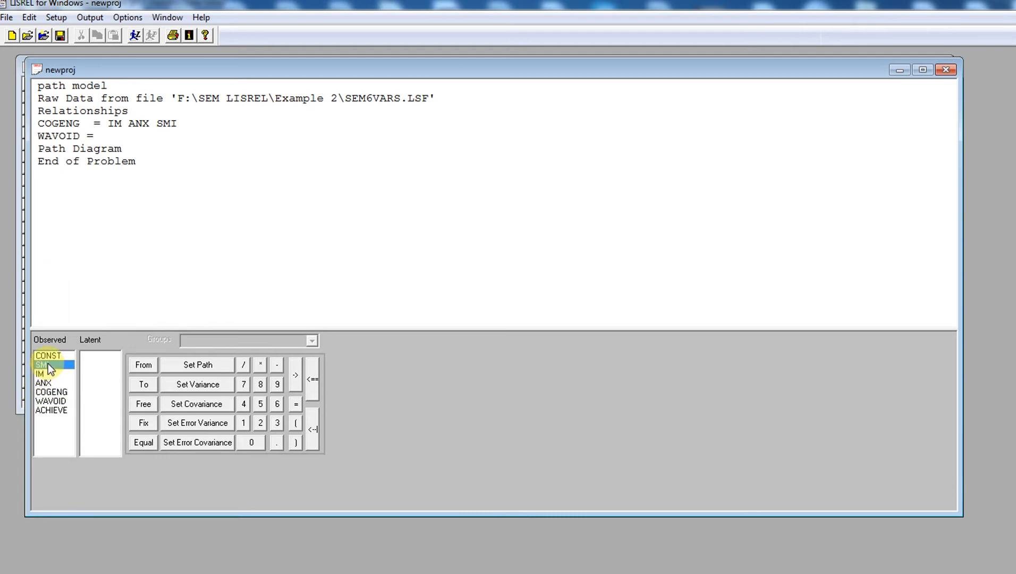
{"action": "left_click_drag", "start_coordinate": [48, 363], "coordinate": [95, 245]}
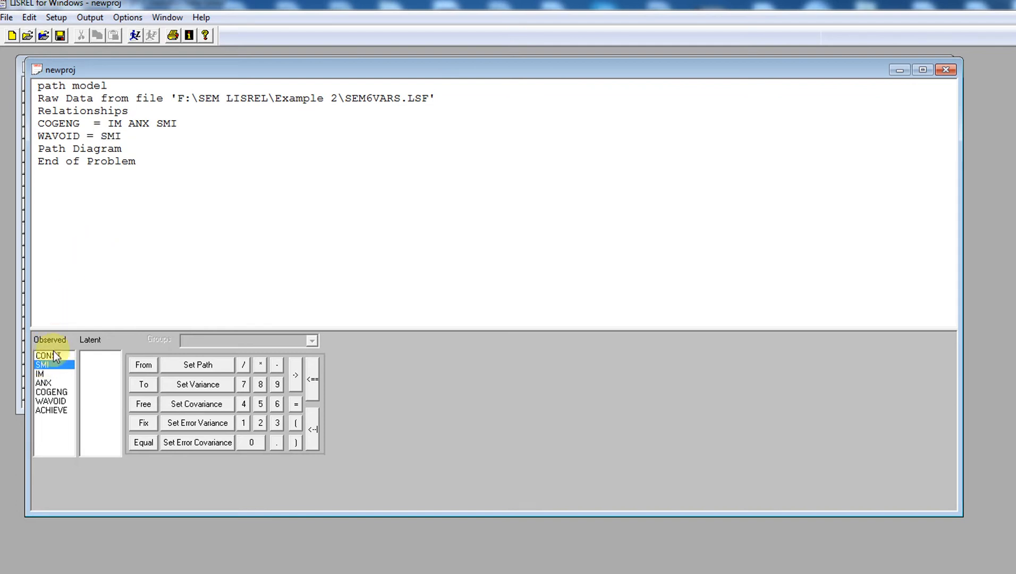
{"action": "left_click", "coordinate": [46, 384]}
{"action": "left_click_drag", "start_coordinate": [47, 385], "coordinate": [131, 248]}
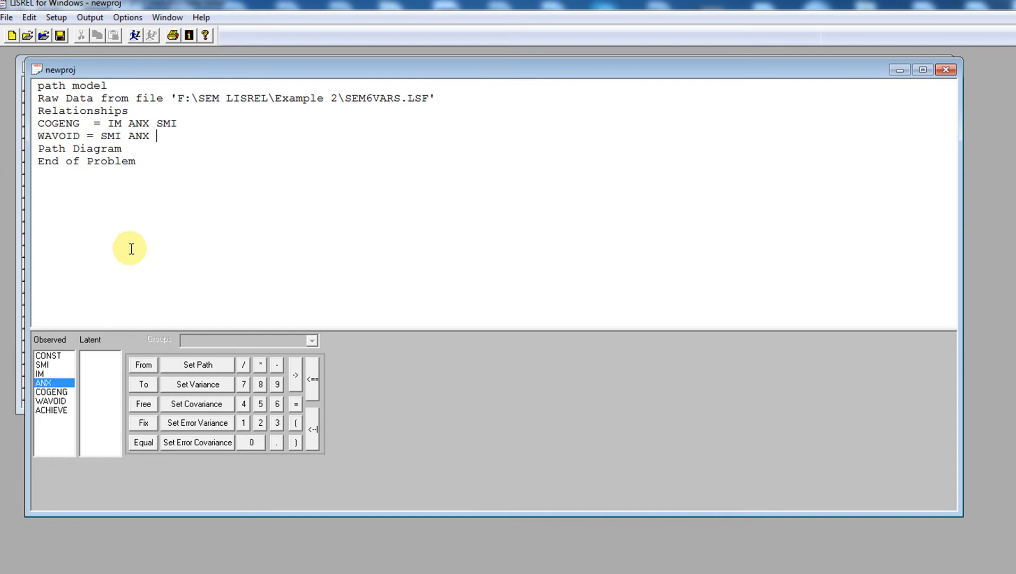
{"action": "key", "text": "Return"}
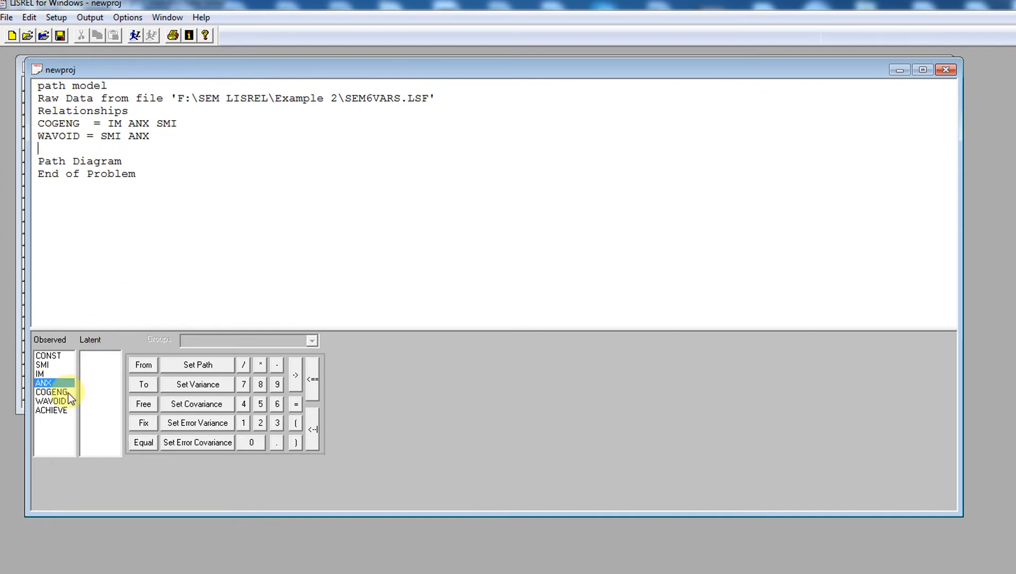
Add the equation ACHIEVE = COGENG WAVOID on the next line
{"action": "left_click", "coordinate": [64, 412]}
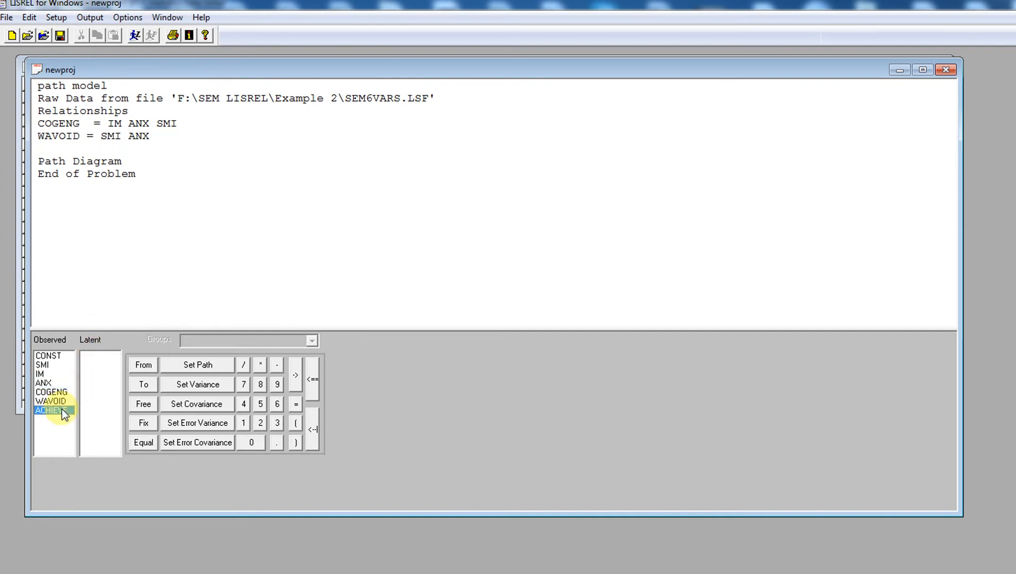
{"action": "left_click_drag", "start_coordinate": [64, 412], "coordinate": [73, 286]}
{"action": "type", "text": "="}
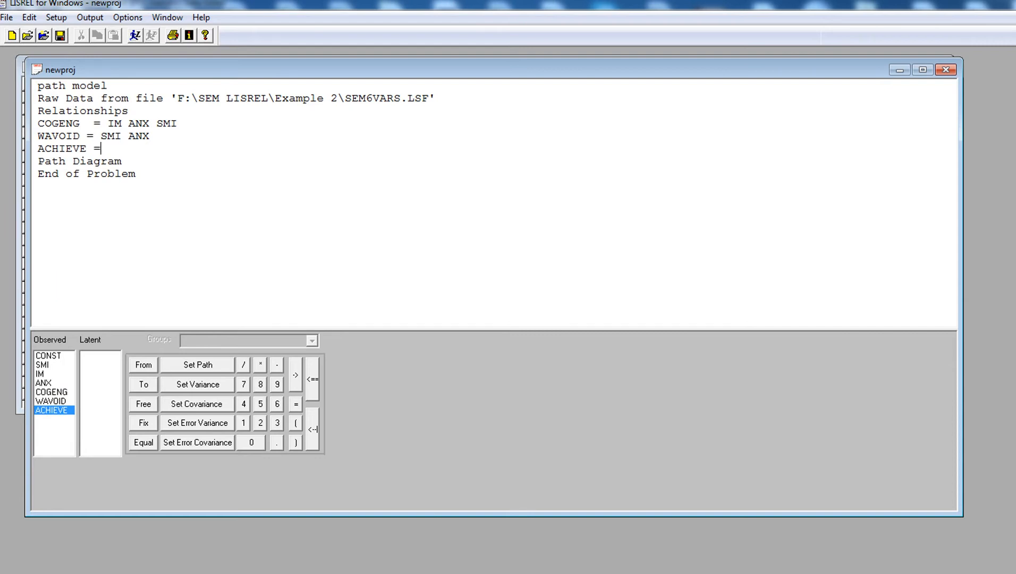
{"action": "left_click", "coordinate": [55, 393]}
{"action": "left_click_drag", "start_coordinate": [56, 396], "coordinate": [95, 234]}
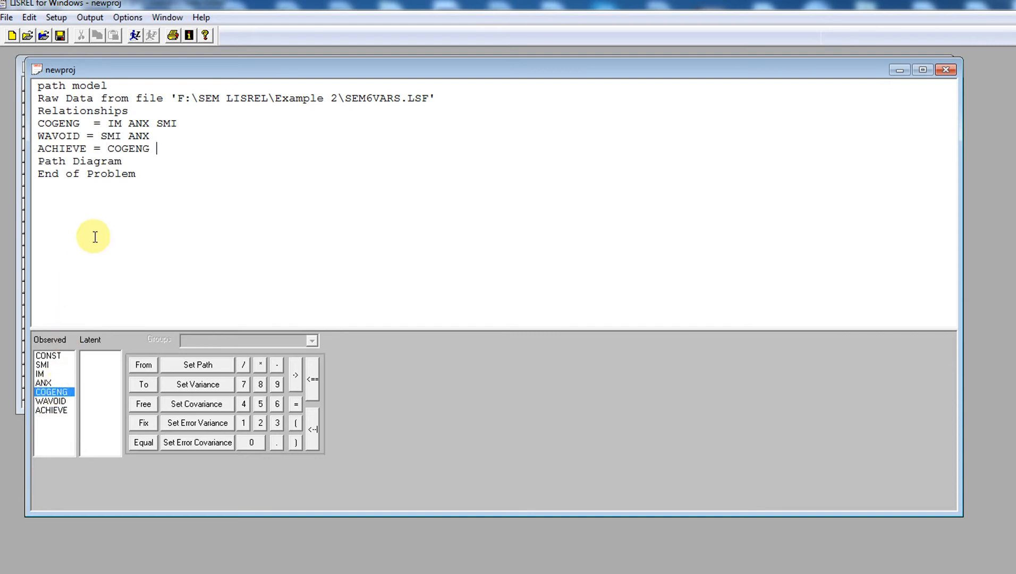
{"action": "left_click", "coordinate": [53, 402]}
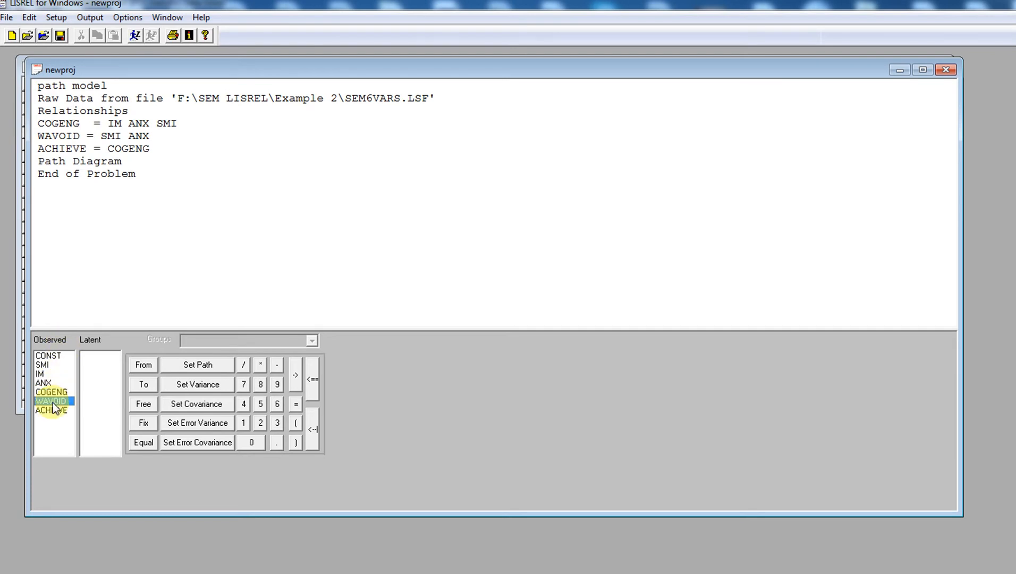
{"action": "left_click_drag", "start_coordinate": [53, 405], "coordinate": [129, 240]}
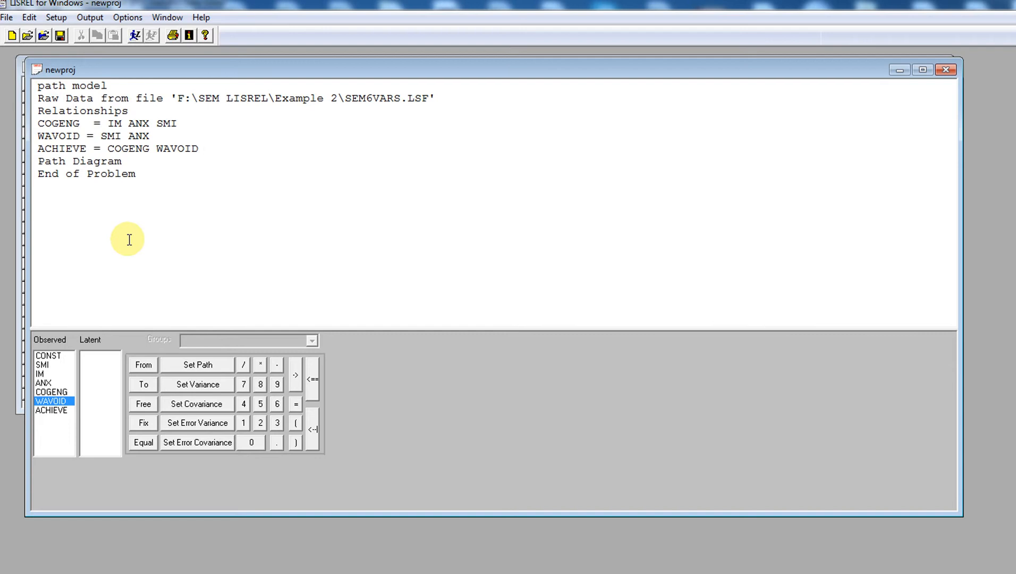
Select all the SIMPLIS syntax and run LISREL to estimate the path model
{"action": "left_click", "coordinate": [156, 175]}
{"action": "left_click_drag", "start_coordinate": [157, 175], "coordinate": [10, 80]}
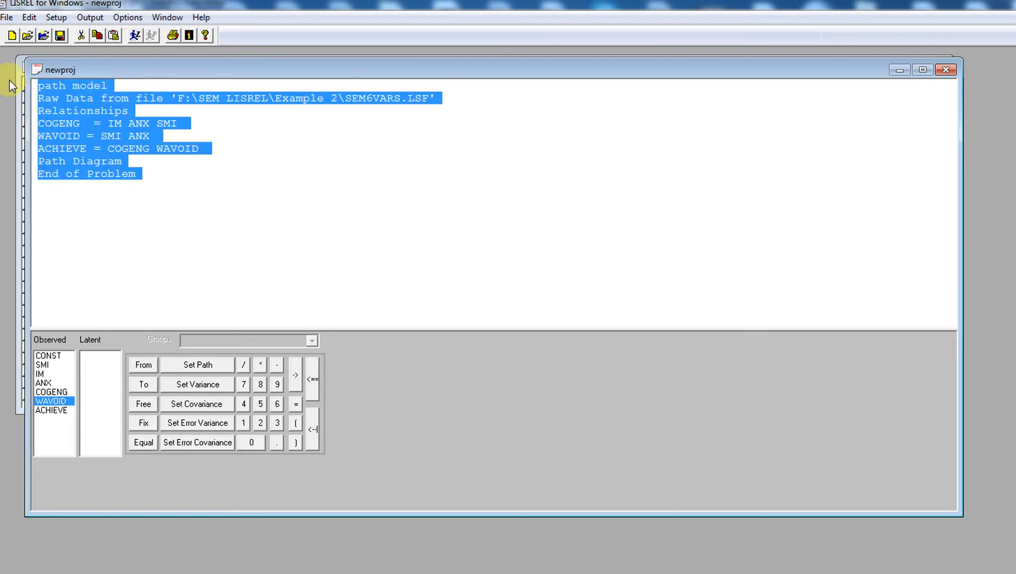
{"action": "left_click", "coordinate": [134, 35]}
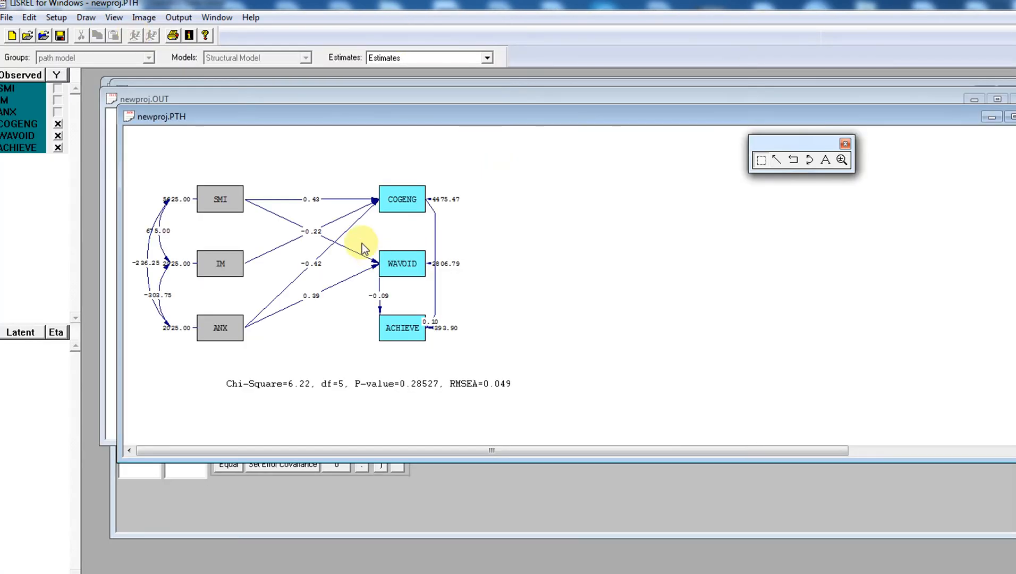
Reposition the ACHIEVE, COGENG and WAVOID boxes in the path diagram
{"action": "left_click_drag", "start_coordinate": [419, 335], "coordinate": [451, 339]}
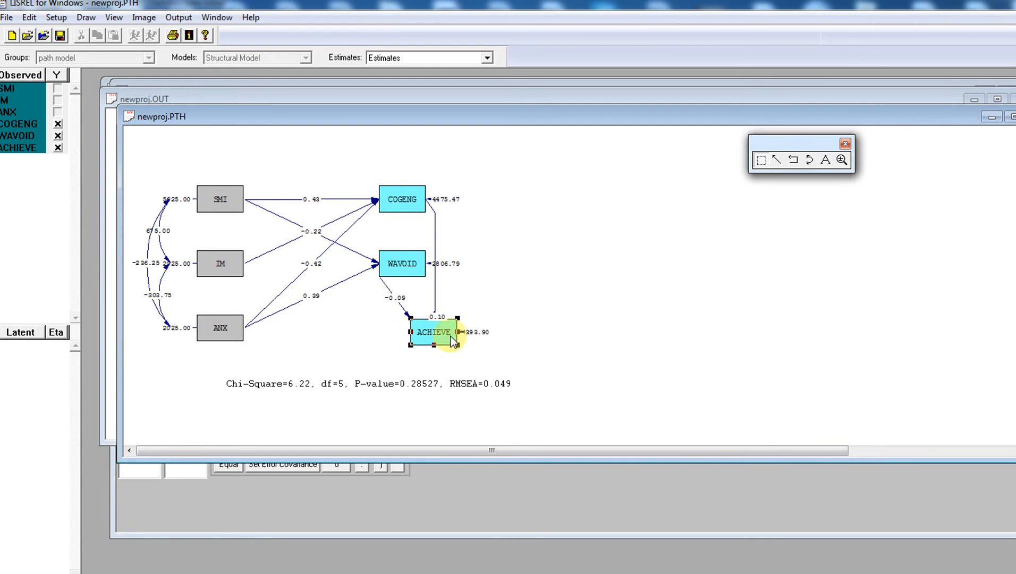
{"action": "left_click_drag", "start_coordinate": [402, 203], "coordinate": [451, 184]}
{"action": "left_click_drag", "start_coordinate": [407, 266], "coordinate": [431, 280]}
{"action": "left_click", "coordinate": [607, 273]}
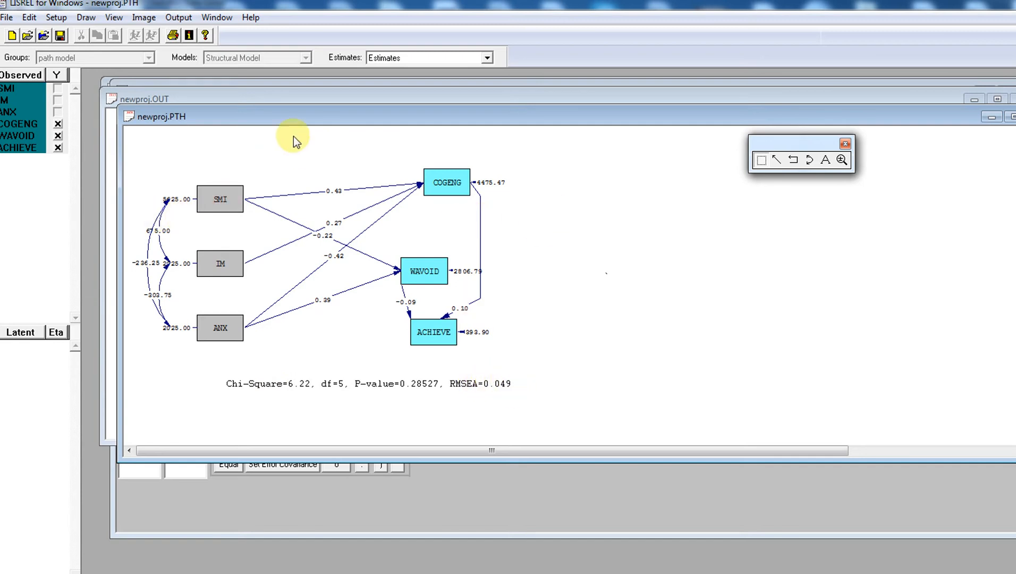
{"action": "left_click", "coordinate": [434, 58]}
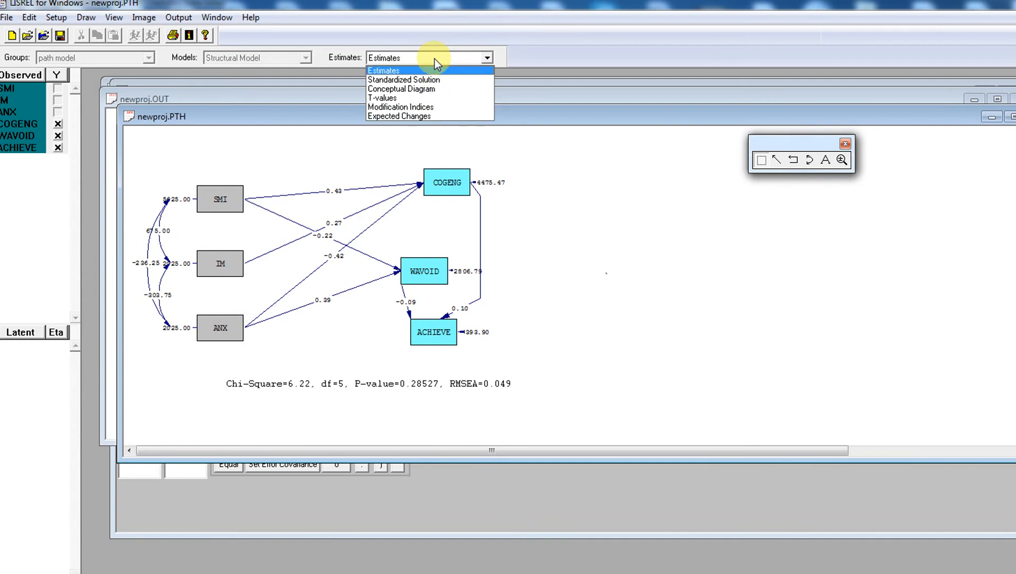
{"action": "left_click", "coordinate": [434, 59]}
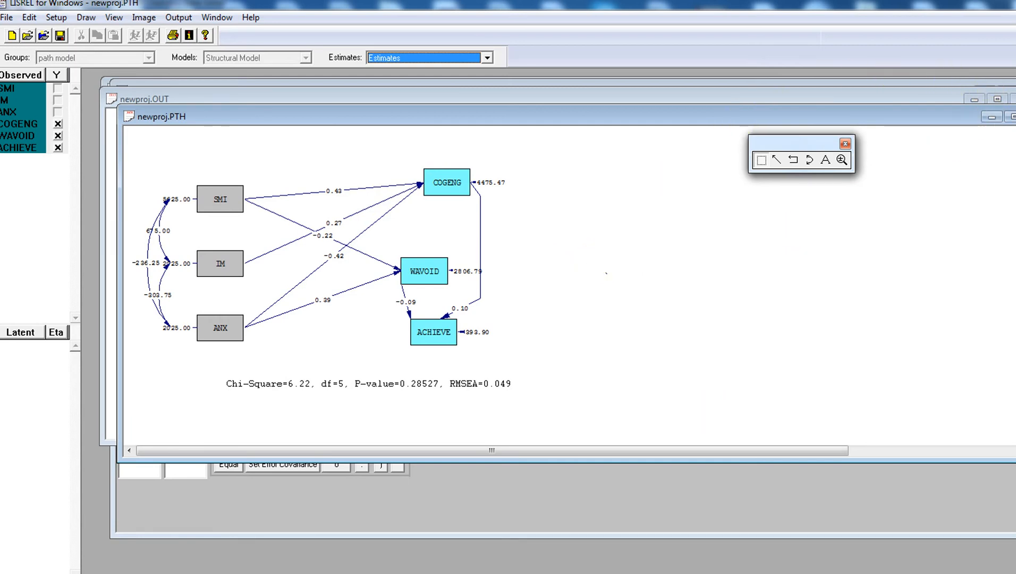
Close newproj.PTH without saving and scroll newproj.OUT down to the Structural Equations
{"action": "left_click", "coordinate": [1013, 116]}
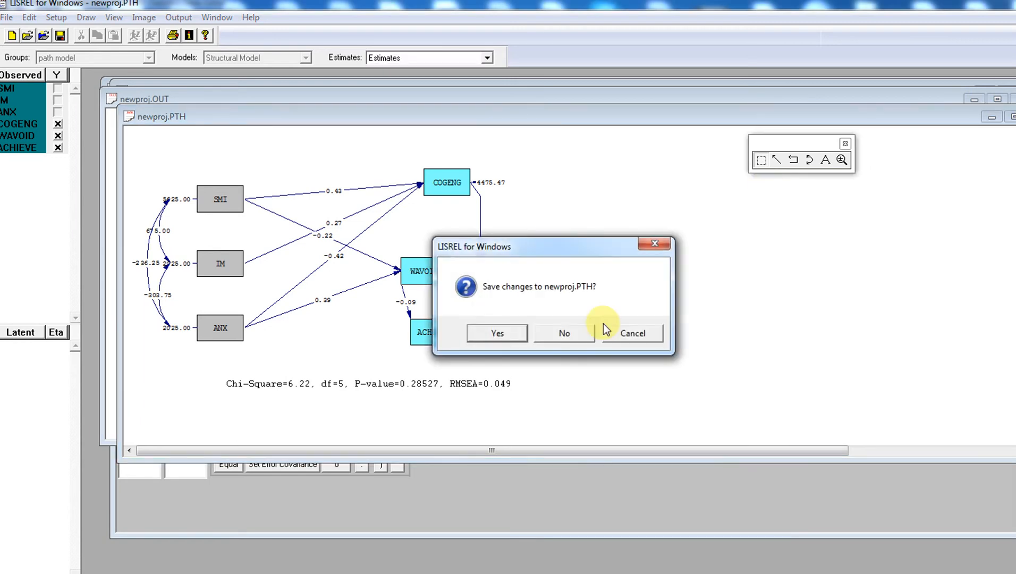
{"action": "left_click", "coordinate": [577, 332]}
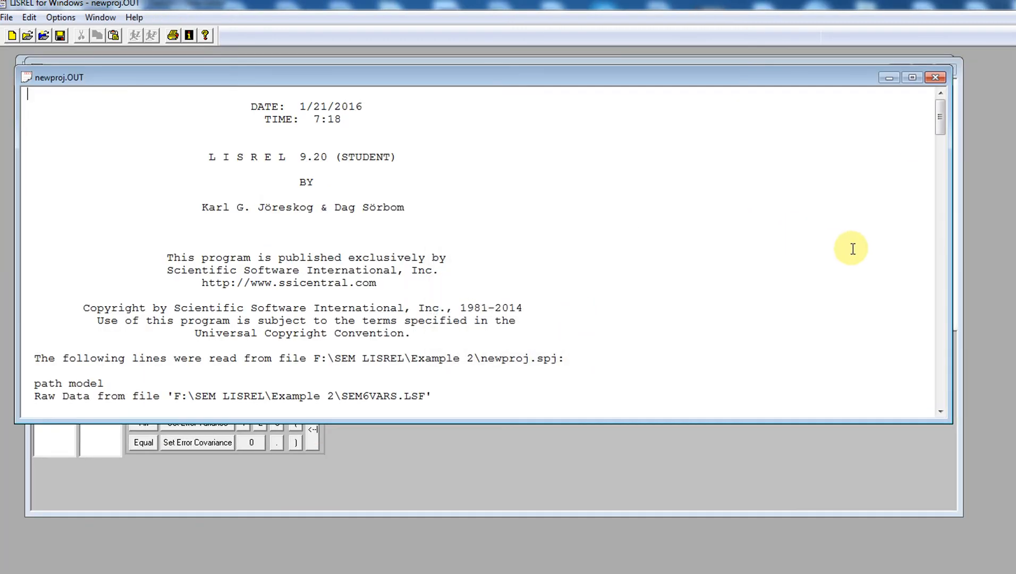
{"action": "left_click_drag", "start_coordinate": [941, 122], "coordinate": [960, 158]}
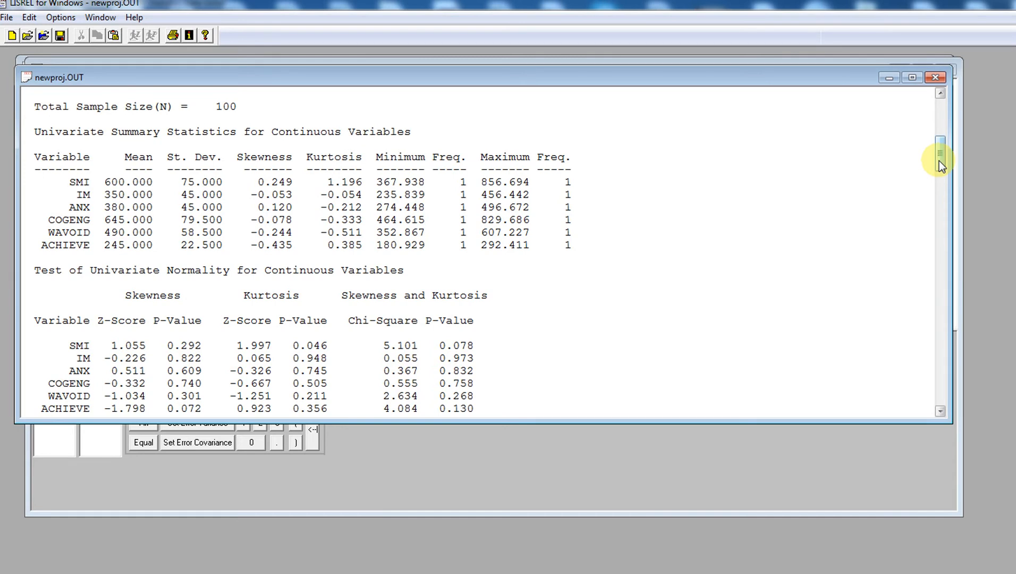
{"action": "left_click_drag", "start_coordinate": [939, 160], "coordinate": [942, 176]}
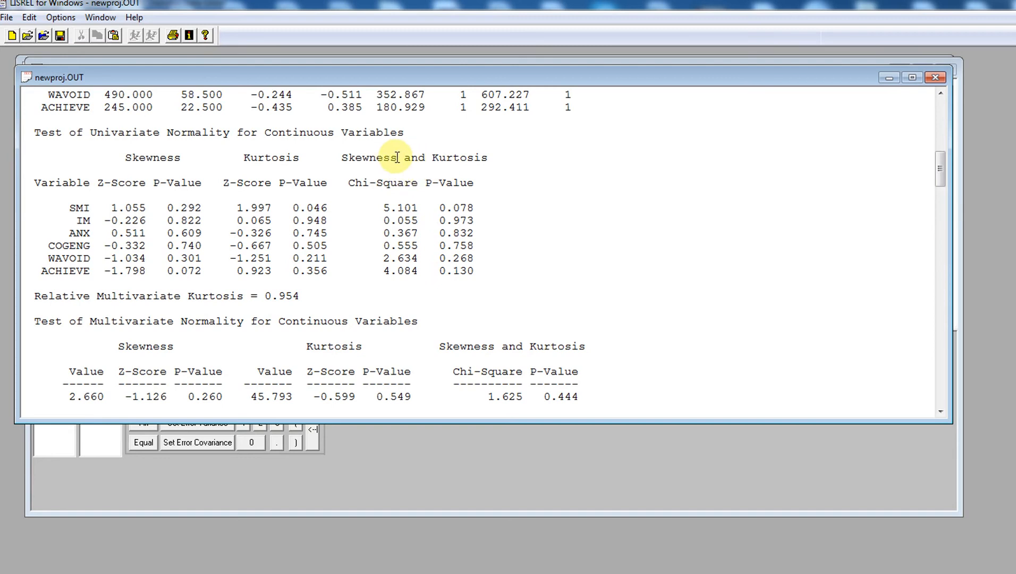
{"action": "left_click_drag", "start_coordinate": [939, 182], "coordinate": [942, 201]}
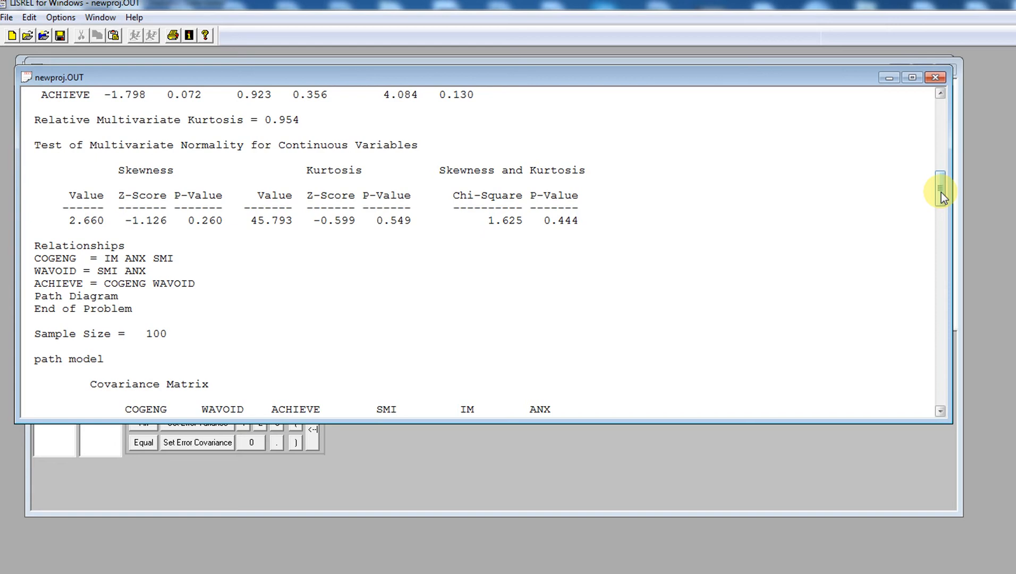
{"action": "mouse_move", "coordinate": [941, 192]}
{"action": "left_mouse_down"}
{"action": "mouse_move", "coordinate": [943, 217]}
{"action": "mouse_move", "coordinate": [943, 203]}
{"action": "left_mouse_up"}
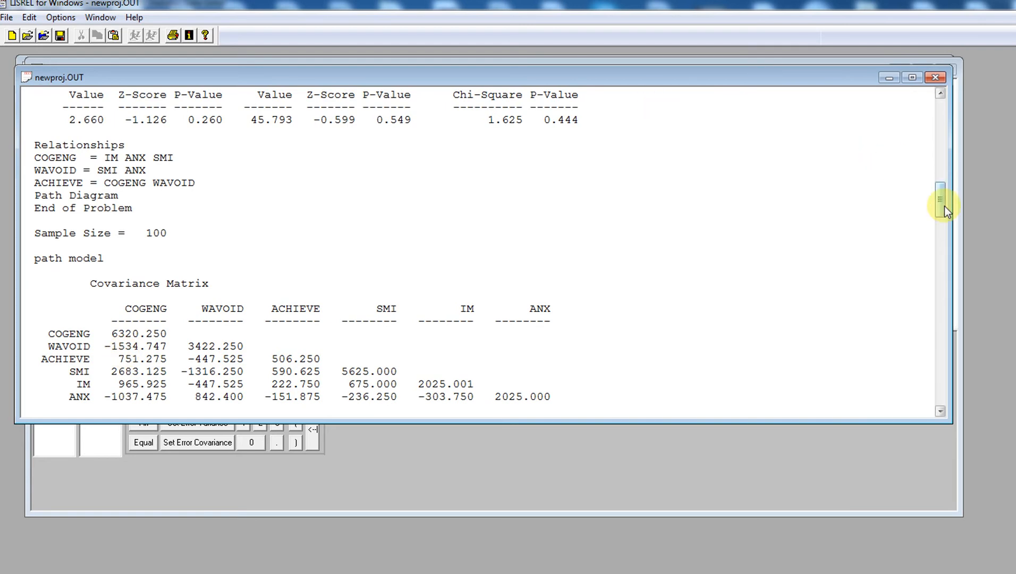
{"action": "left_click_drag", "start_coordinate": [944, 206], "coordinate": [948, 224]}
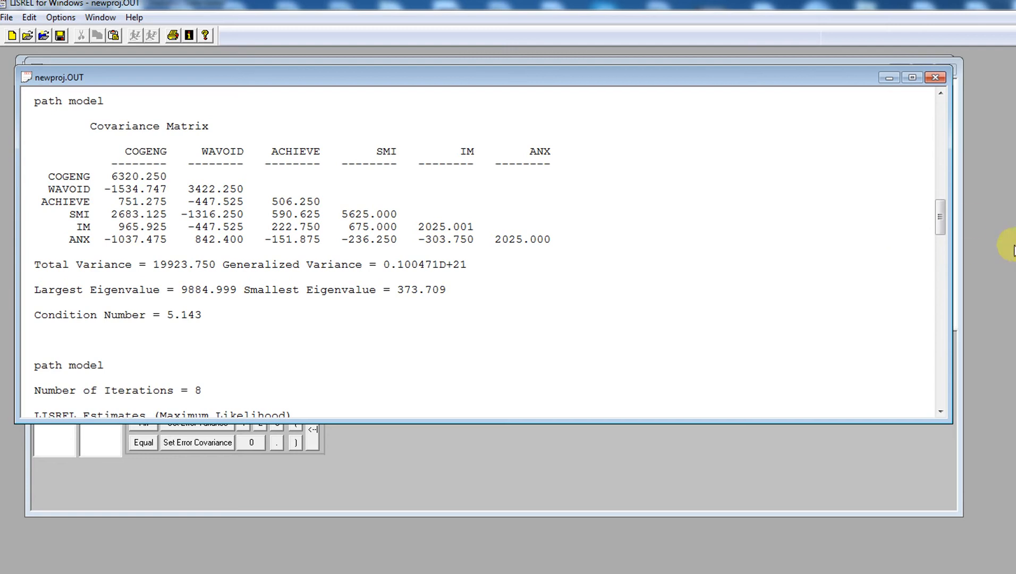
{"action": "left_click_drag", "start_coordinate": [942, 215], "coordinate": [942, 218]}
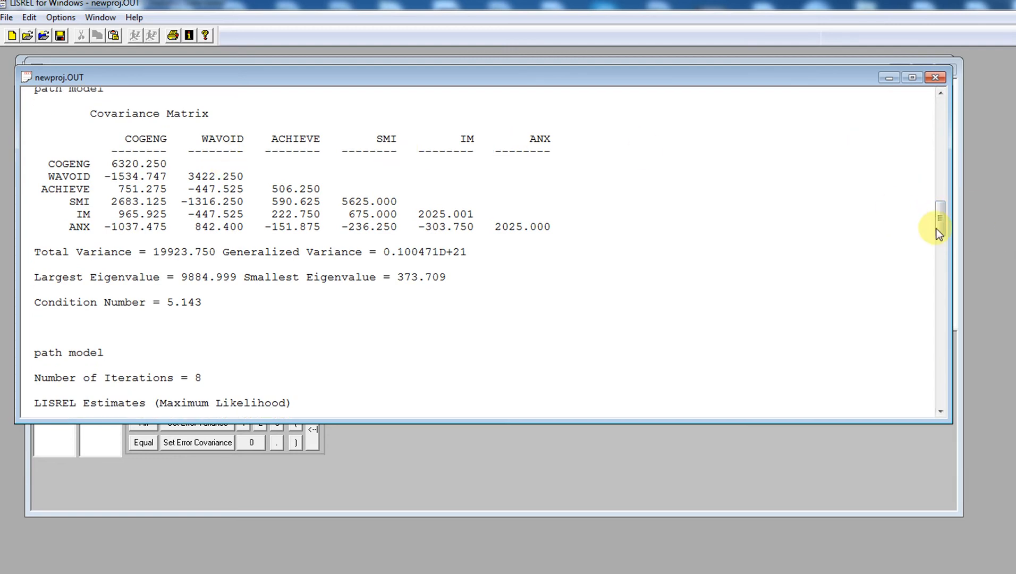
{"action": "left_click_drag", "start_coordinate": [940, 232], "coordinate": [946, 264]}
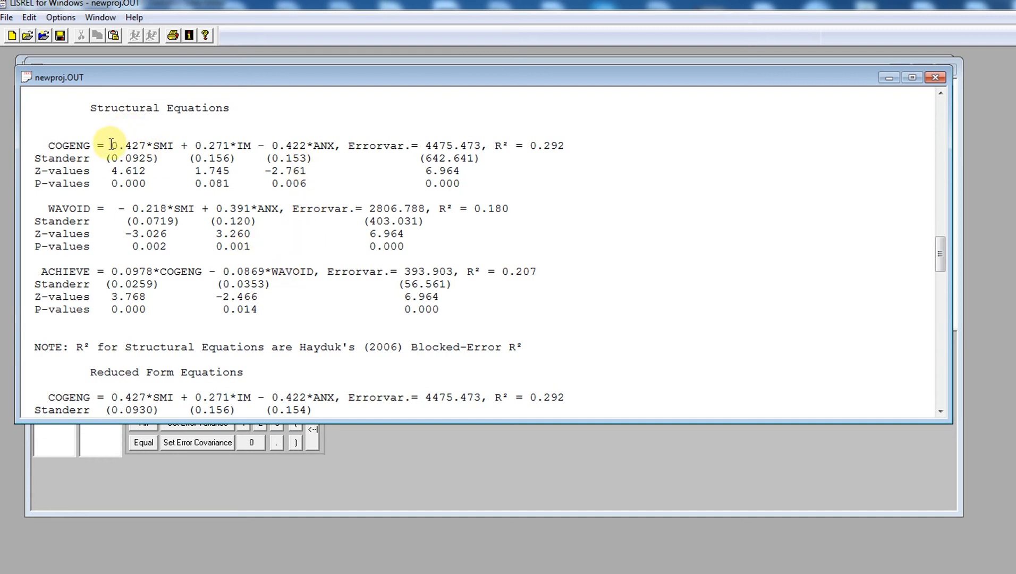
Highlight the 0.427*SMI and IM coefficients, then scroll to the Goodness-of-Fit Statistics
{"action": "double_click", "coordinate": [161, 143]}
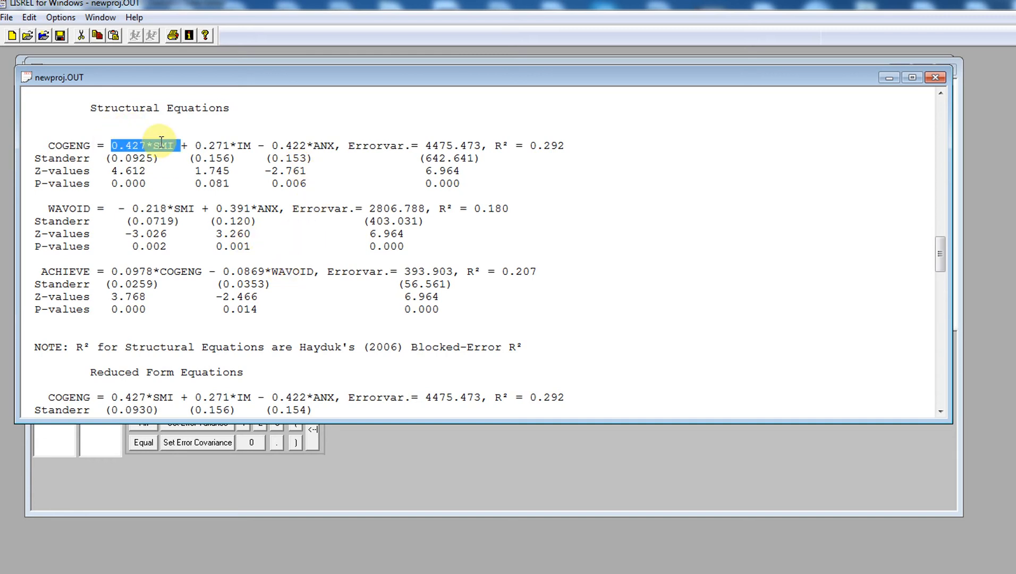
{"action": "double_click", "coordinate": [219, 145]}
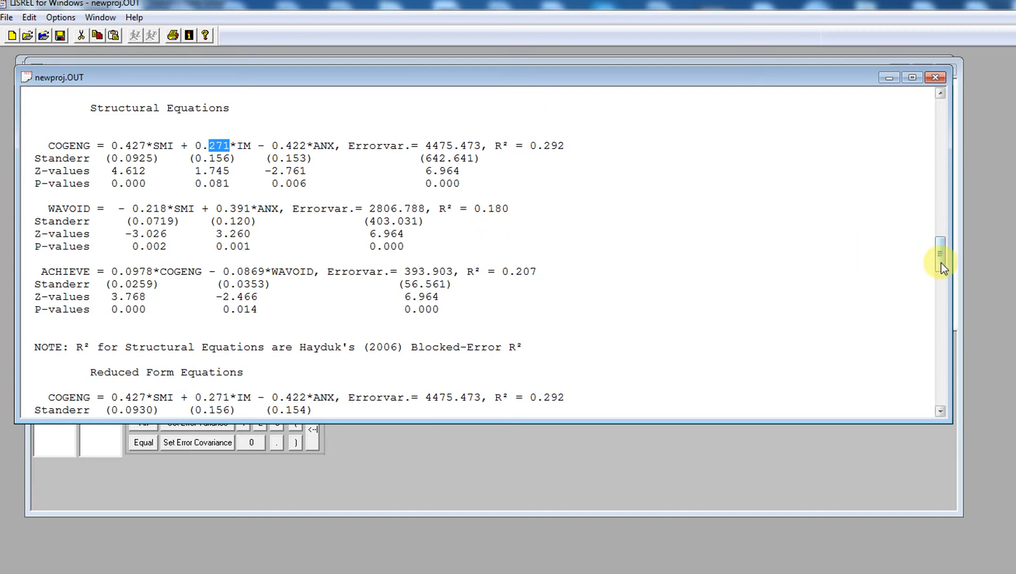
{"action": "left_click_drag", "start_coordinate": [942, 262], "coordinate": [960, 314]}
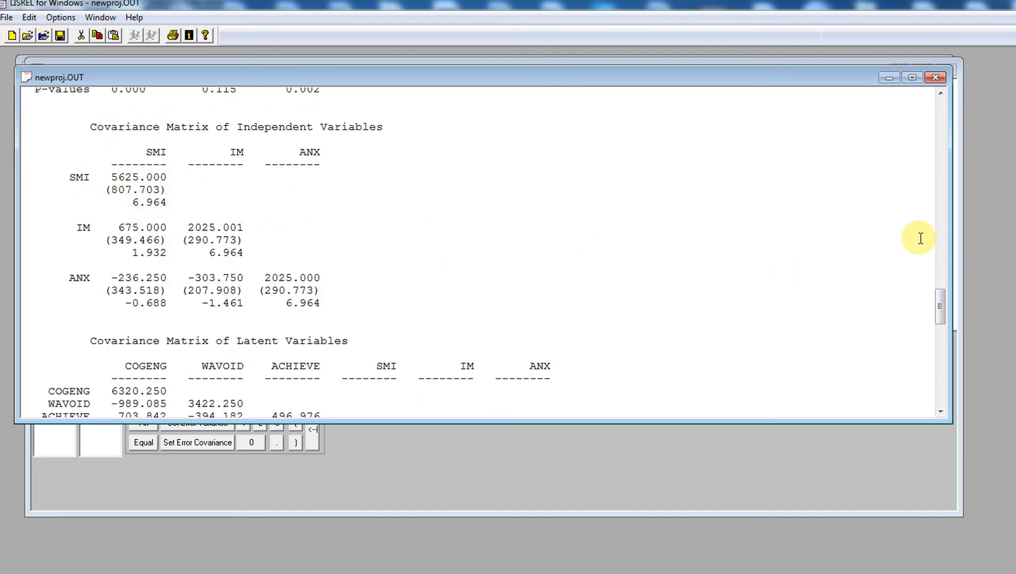
{"action": "left_click_drag", "start_coordinate": [939, 316], "coordinate": [955, 368]}
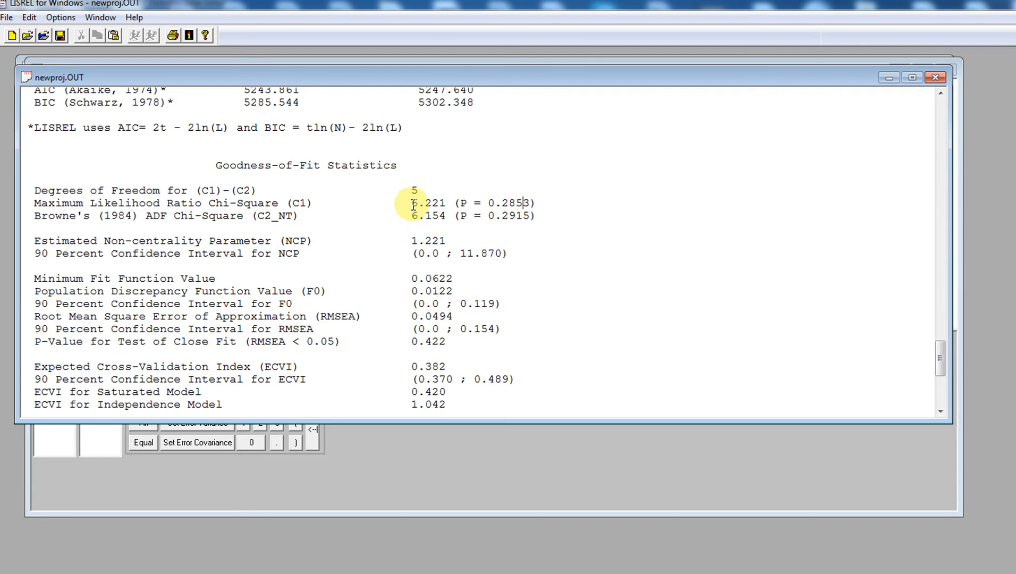
{"action": "left_click_drag", "start_coordinate": [414, 205], "coordinate": [542, 205]}
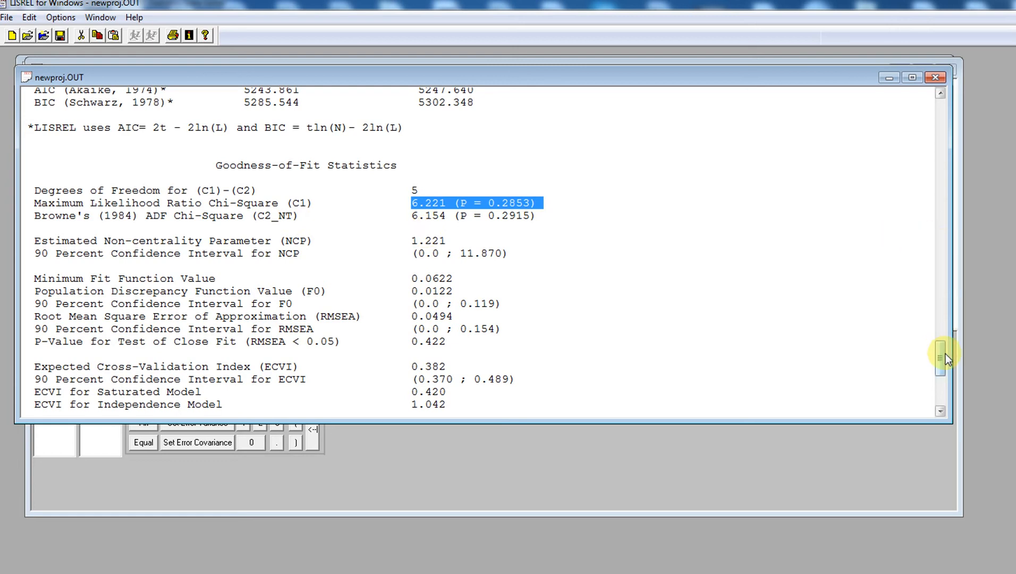
{"action": "left_click_drag", "start_coordinate": [945, 354], "coordinate": [946, 371]}
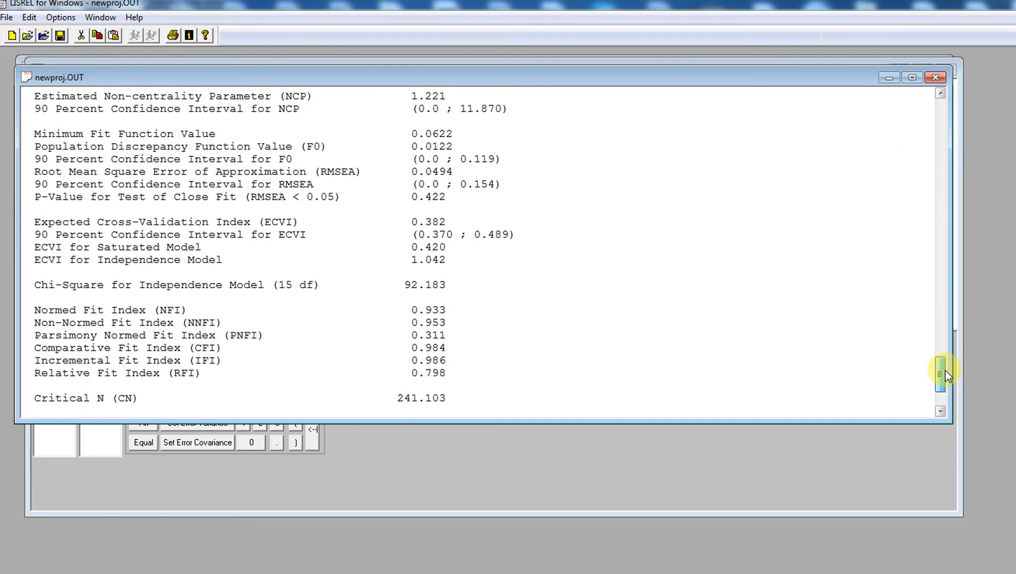
{"action": "left_click_drag", "start_coordinate": [408, 170], "coordinate": [453, 173]}
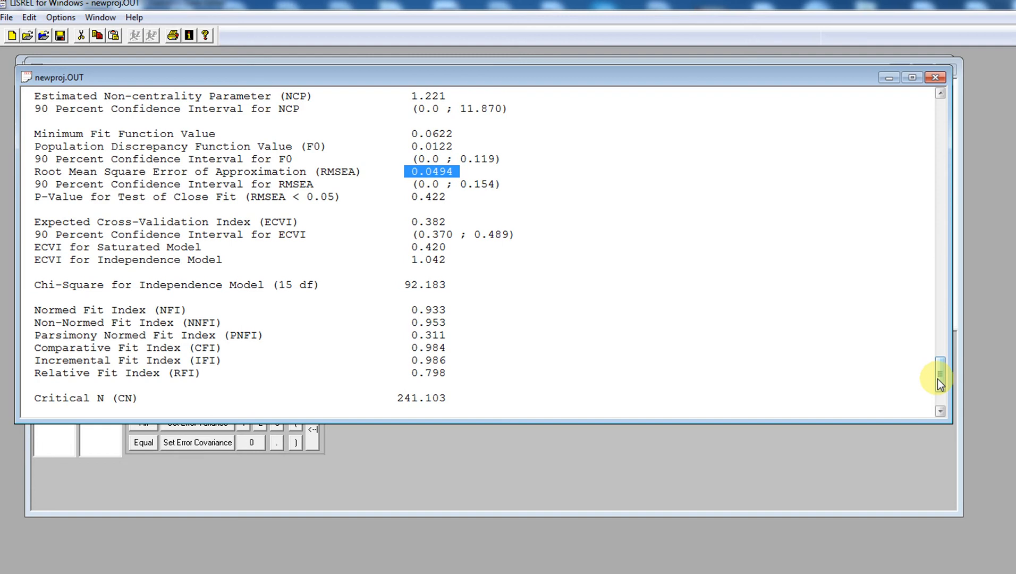
{"action": "left_click_drag", "start_coordinate": [939, 384], "coordinate": [939, 386]}
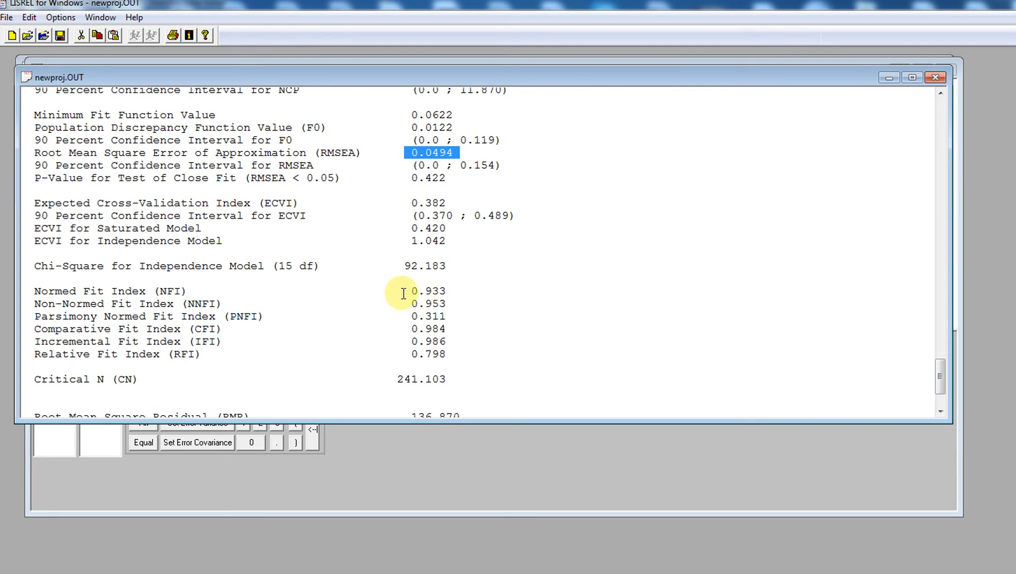
{"action": "left_click_drag", "start_coordinate": [406, 294], "coordinate": [434, 299]}
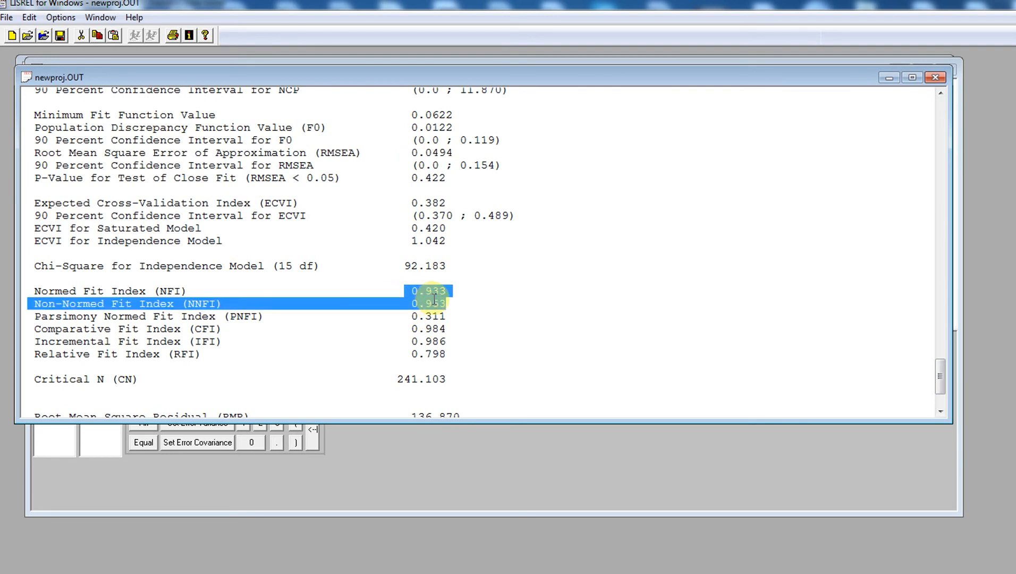
{"action": "left_click", "coordinate": [517, 300]}
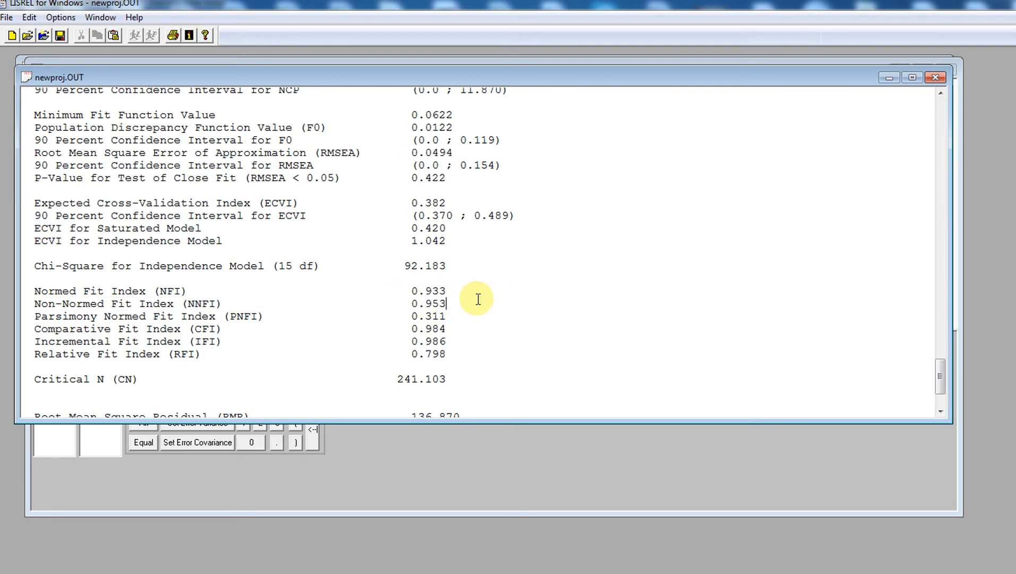
{"action": "left_click", "coordinate": [448, 303]}
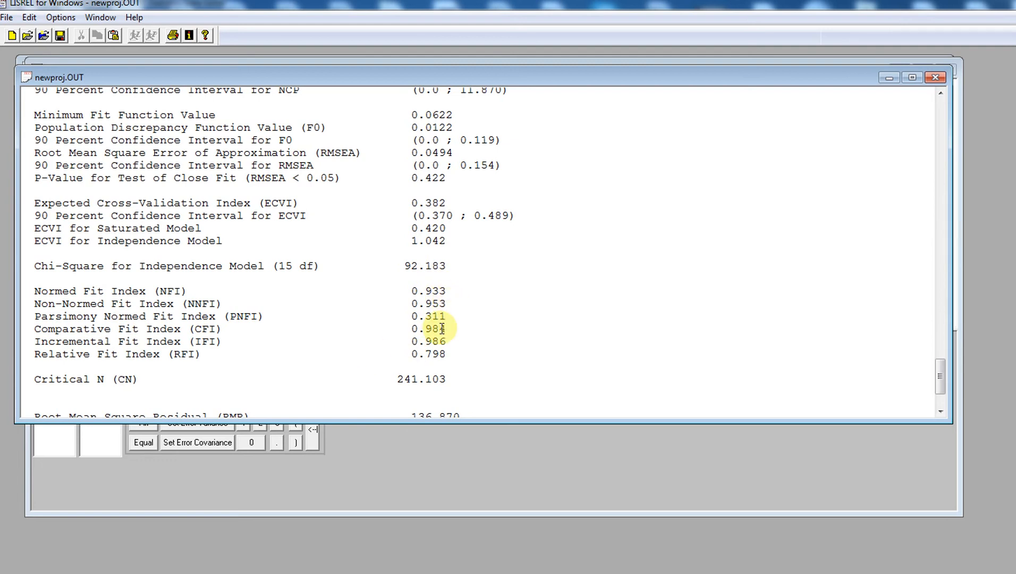
{"action": "left_click_drag", "start_coordinate": [419, 330], "coordinate": [444, 335]}
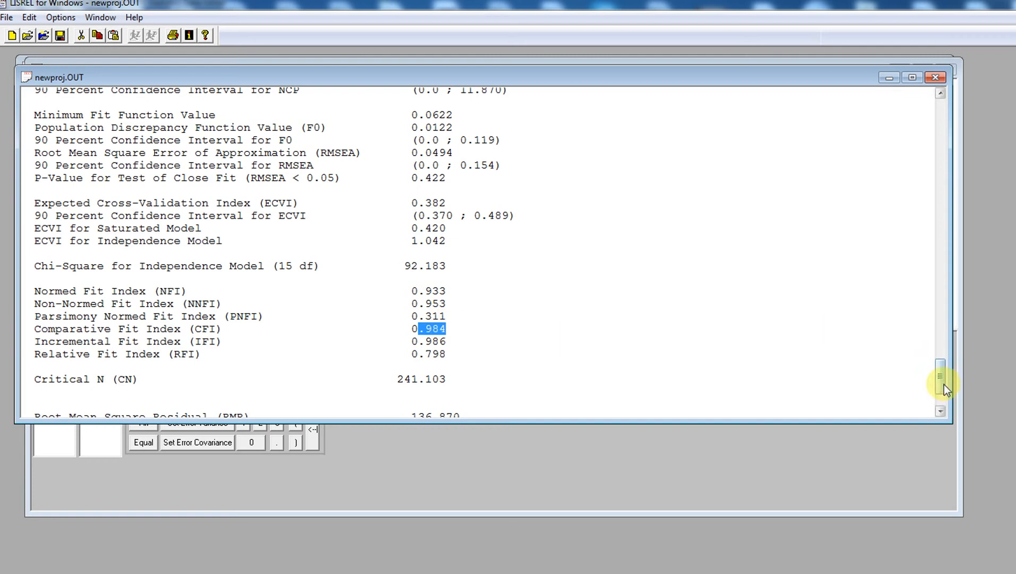
{"action": "left_click_drag", "start_coordinate": [943, 384], "coordinate": [944, 386]}
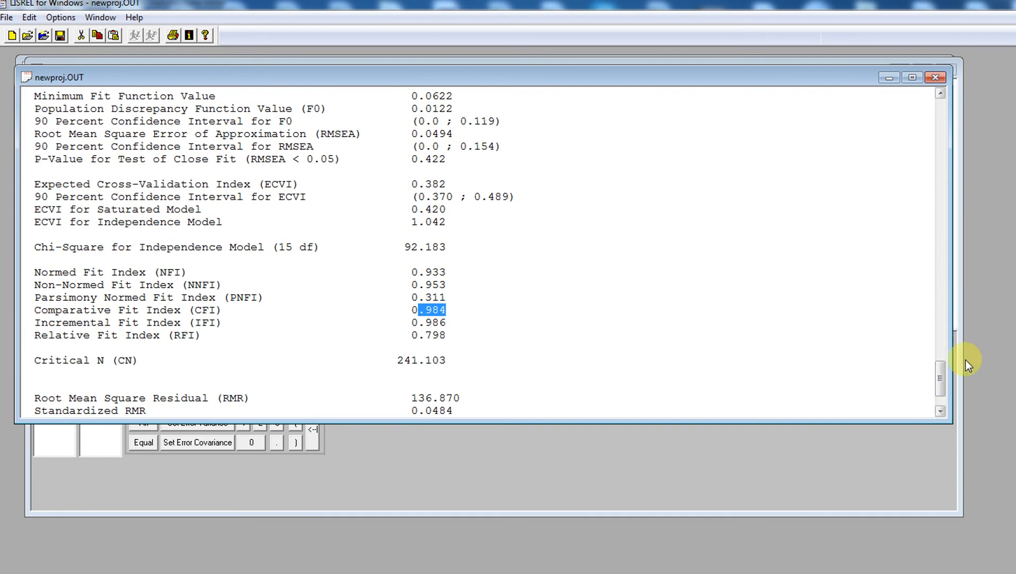
{"action": "left_click_drag", "start_coordinate": [943, 372], "coordinate": [946, 390]}
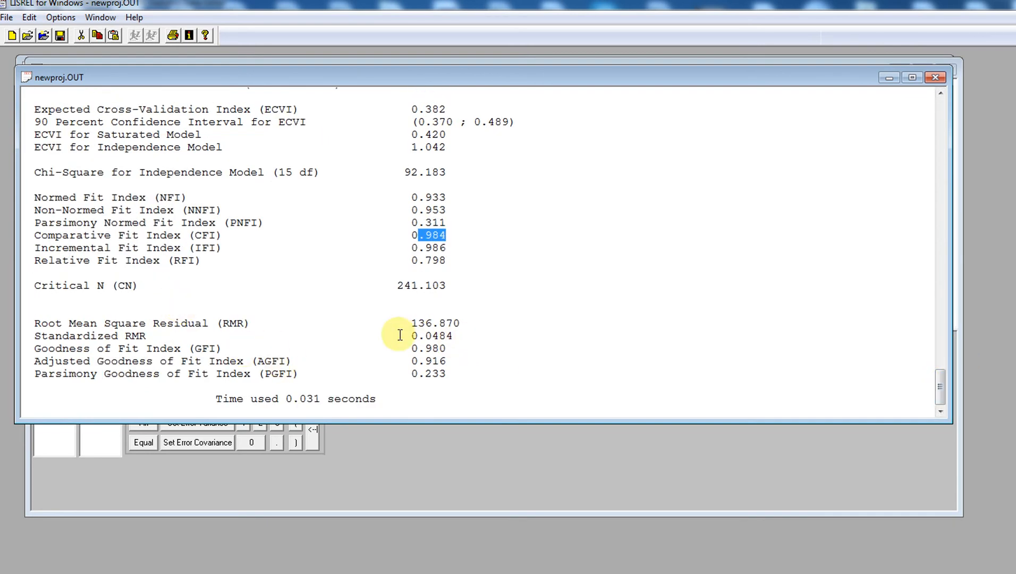
{"action": "left_click_drag", "start_coordinate": [409, 336], "coordinate": [445, 338]}
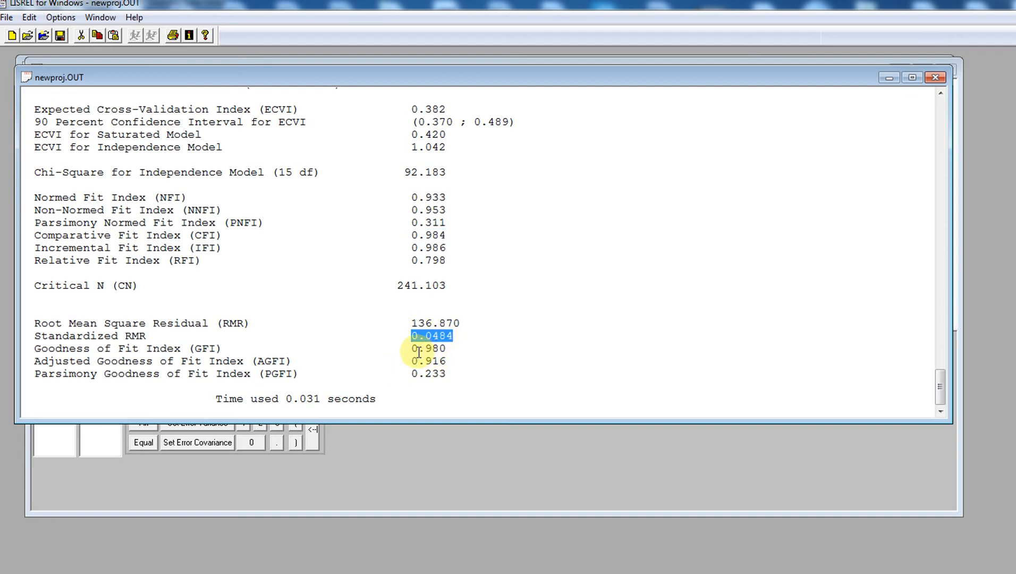
{"action": "left_click_drag", "start_coordinate": [419, 352], "coordinate": [435, 361]}
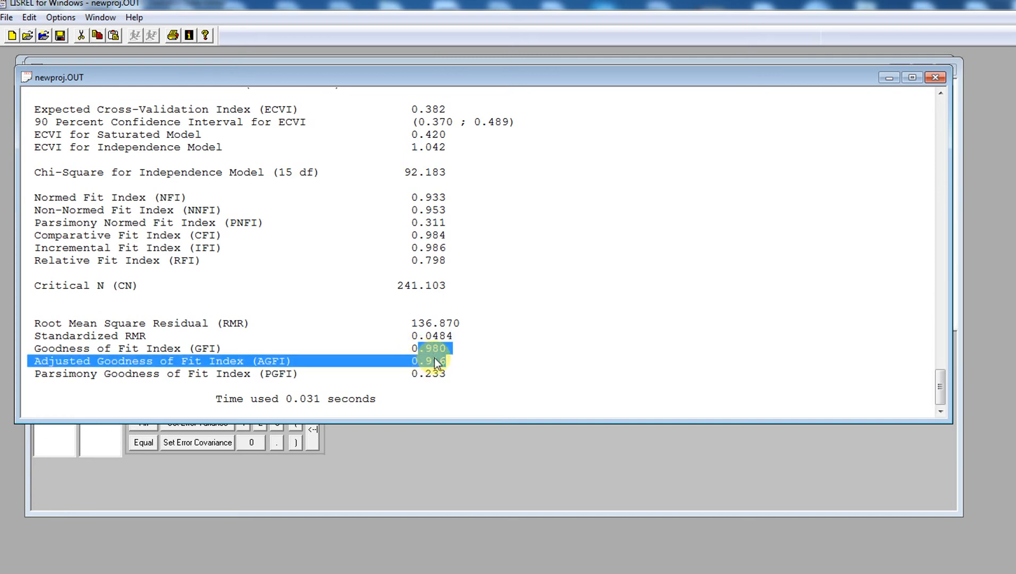
{"action": "left_click", "coordinate": [744, 350]}
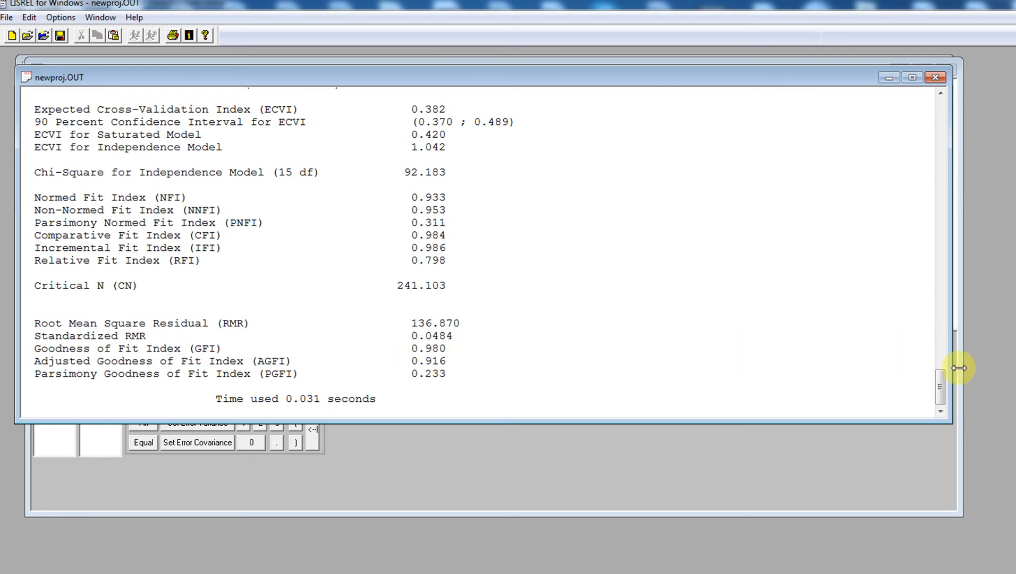
{"action": "left_click_drag", "start_coordinate": [942, 387], "coordinate": [935, 97]}
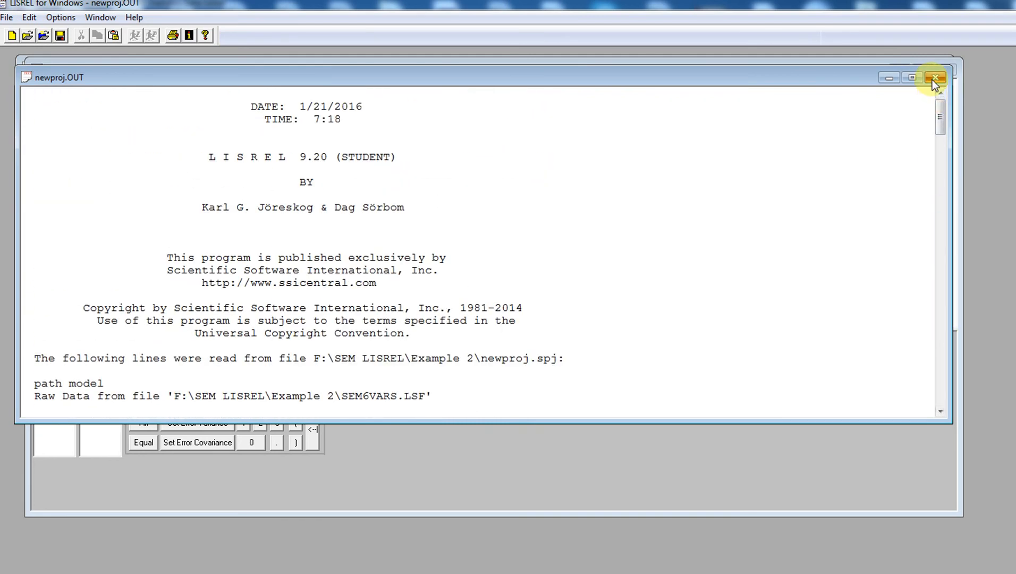
Rerun LISREL and display the path diagram as the Standardized Solution
{"action": "left_click", "coordinate": [933, 79]}
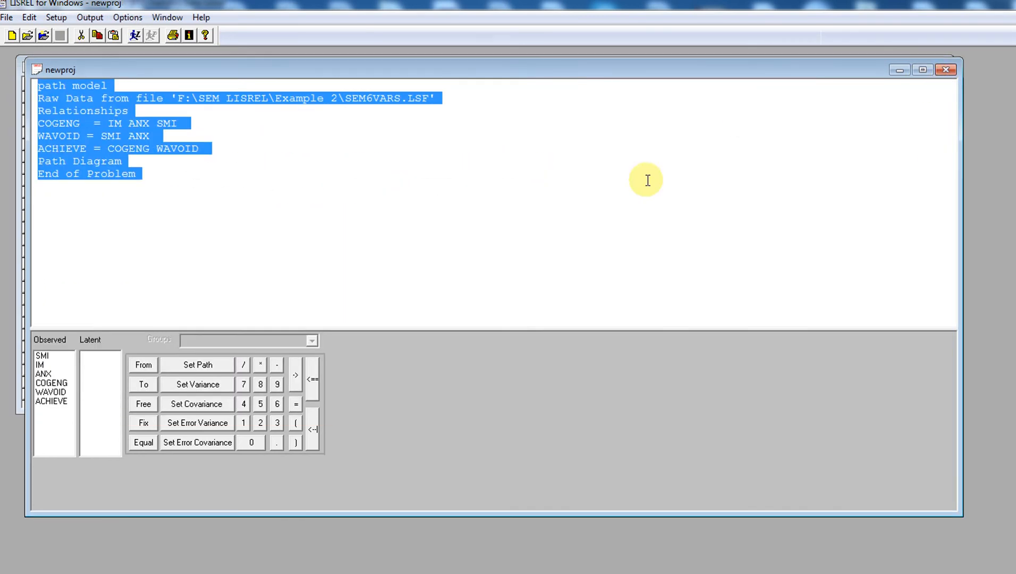
{"action": "left_click", "coordinate": [134, 35]}
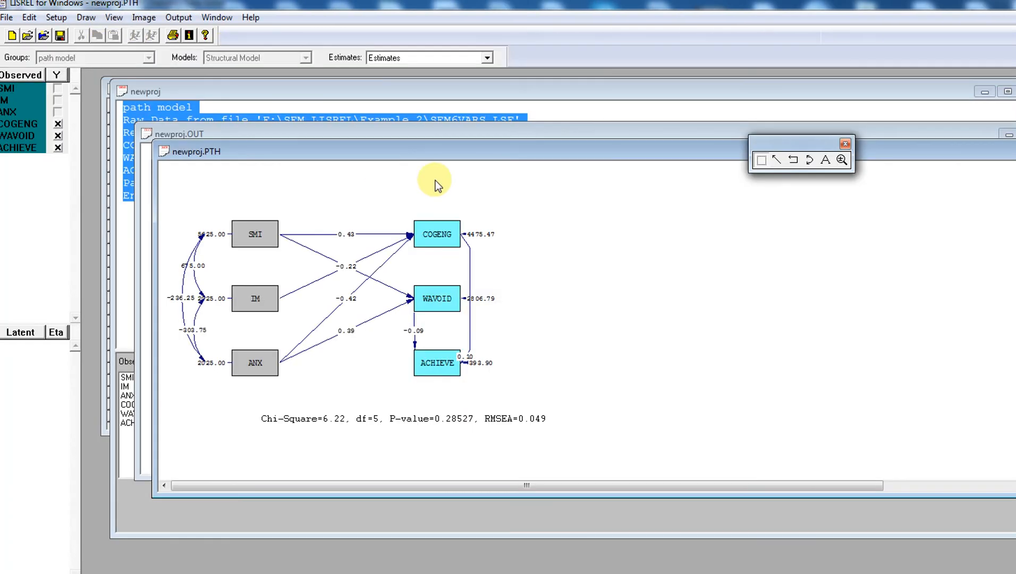
{"action": "left_click", "coordinate": [438, 56]}
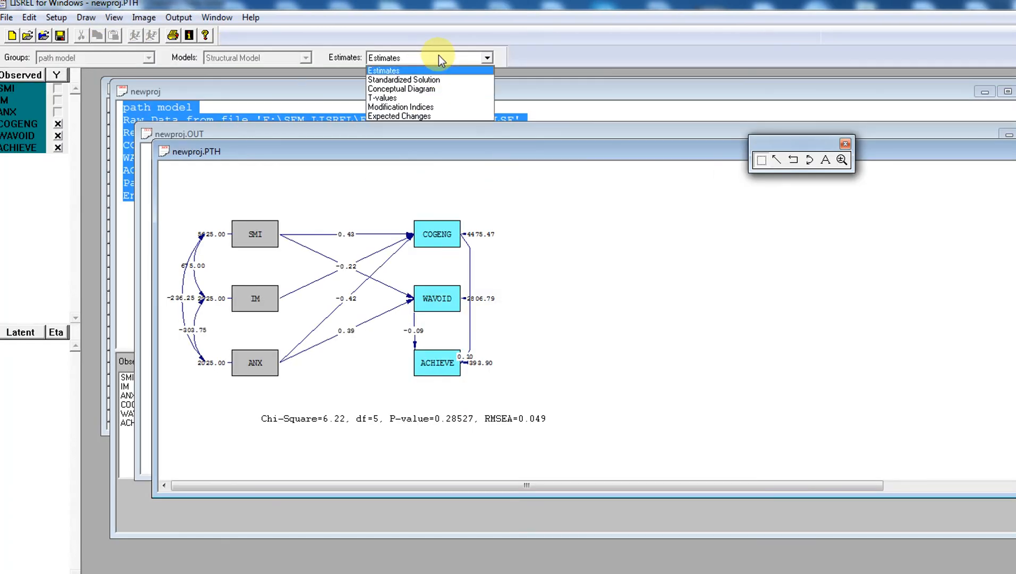
{"action": "left_click", "coordinate": [438, 56]}
{"action": "left_click", "coordinate": [438, 56]}
{"action": "left_click", "coordinate": [437, 85]}
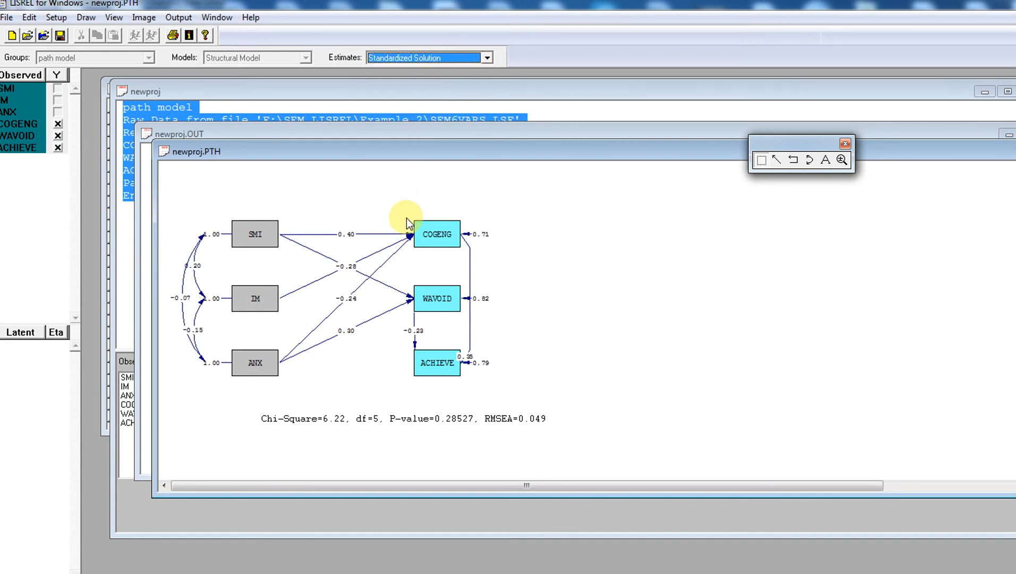
Reposition the COGENG, ACHIEVE and WAVOID boxes, then close the path diagram
{"action": "left_click_drag", "start_coordinate": [433, 234], "coordinate": [529, 206]}
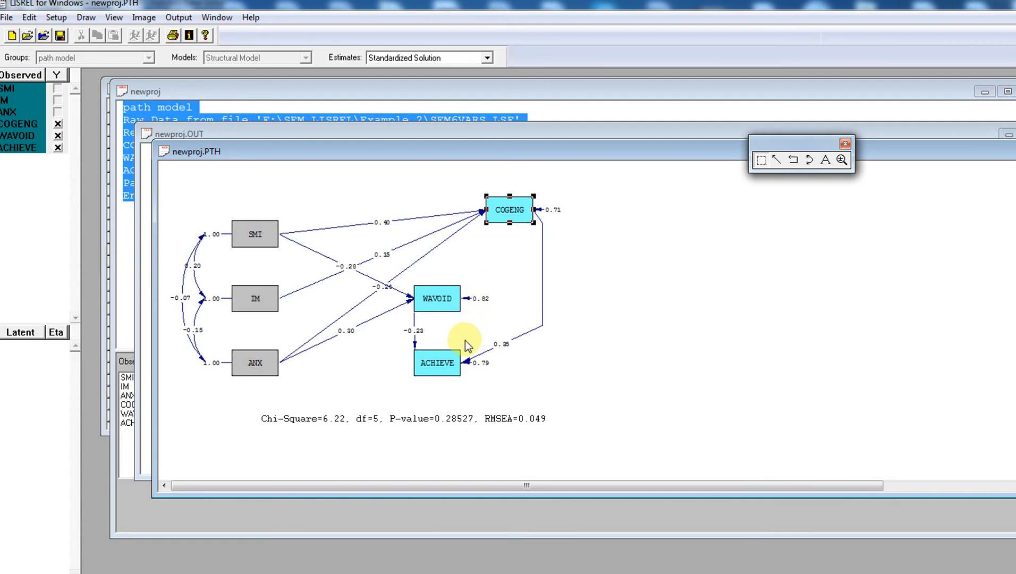
{"action": "left_click_drag", "start_coordinate": [460, 366], "coordinate": [497, 376]}
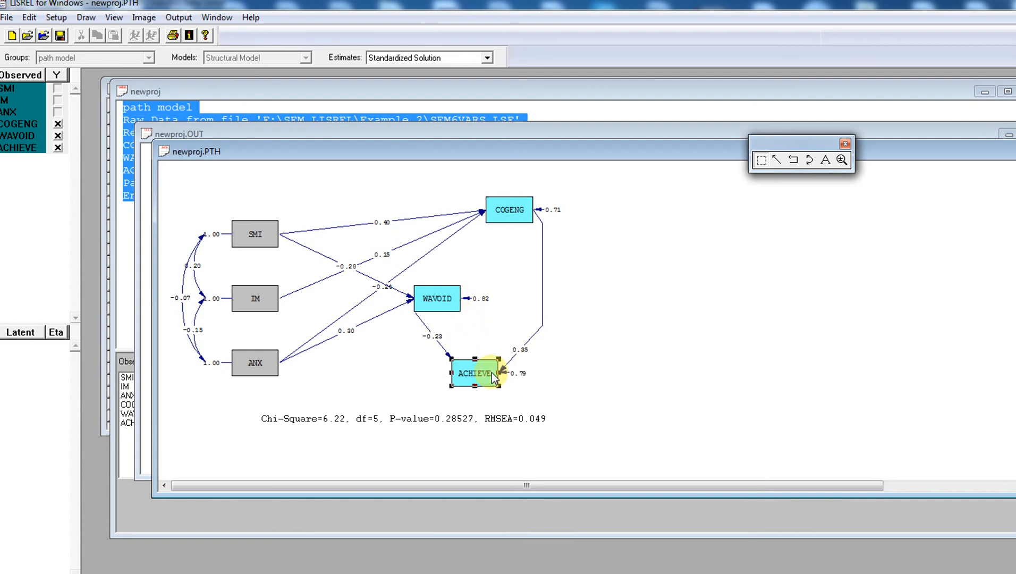
{"action": "left_click", "coordinate": [447, 305]}
{"action": "left_click_drag", "start_coordinate": [447, 303], "coordinate": [477, 305]}
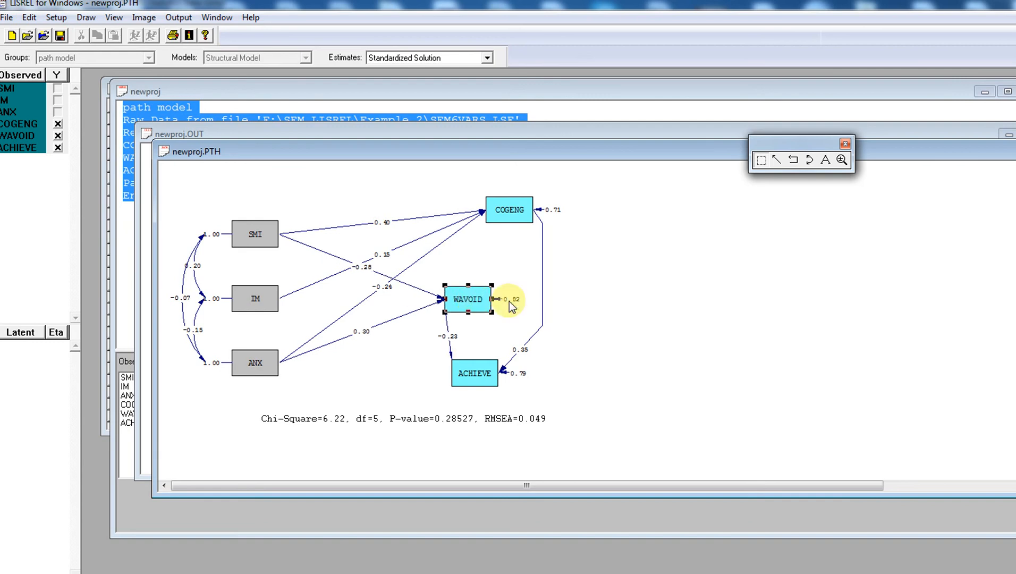
{"action": "left_click", "coordinate": [590, 304]}
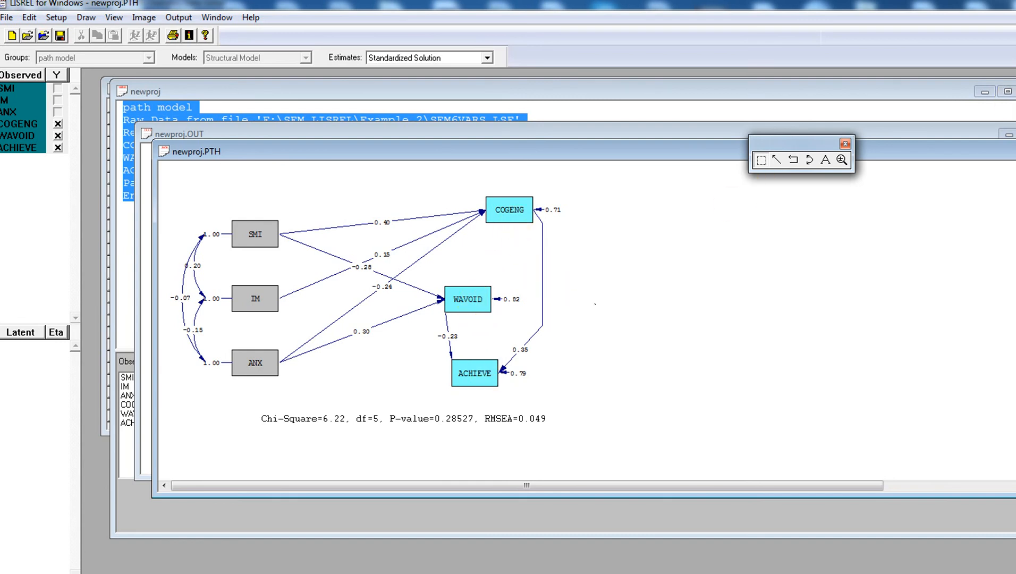
{"action": "key", "text": "ctrl+F4"}
Discard the path diagram changes and close the newproj.OUT output
{"action": "left_click", "coordinate": [558, 332]}
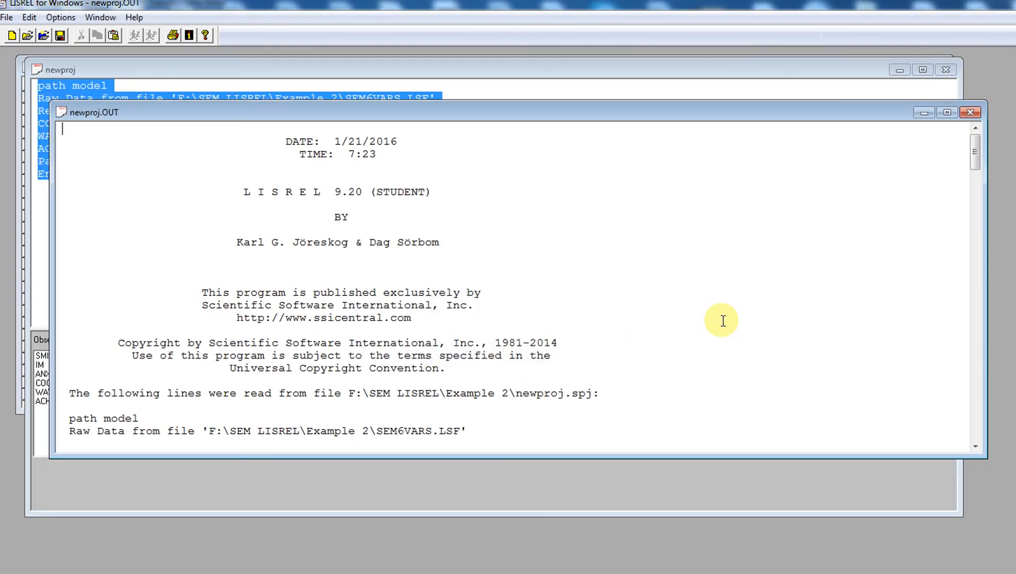
{"action": "left_click_drag", "start_coordinate": [978, 165], "coordinate": [1011, 287]}
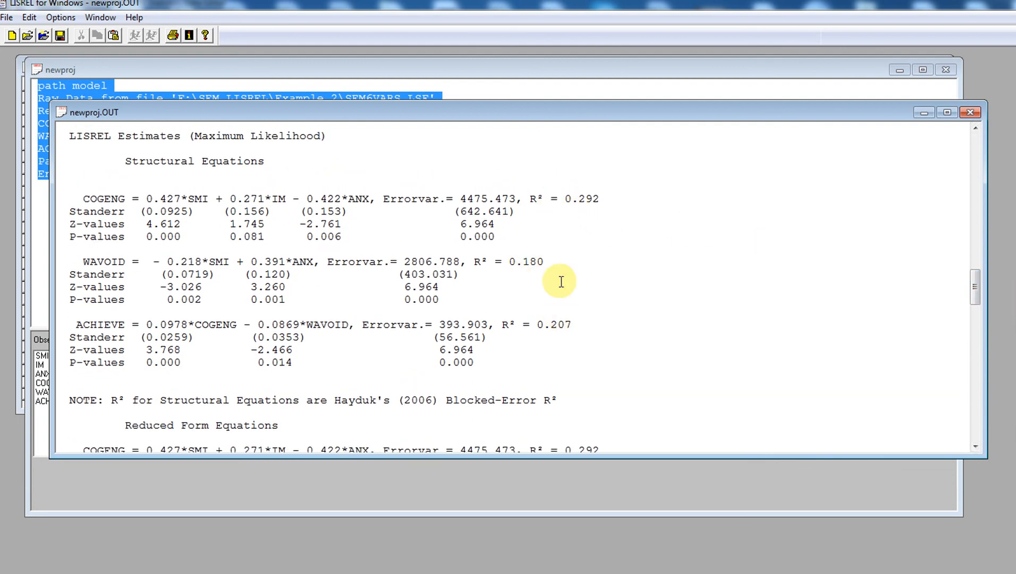
{"action": "left_click", "coordinate": [971, 112]}
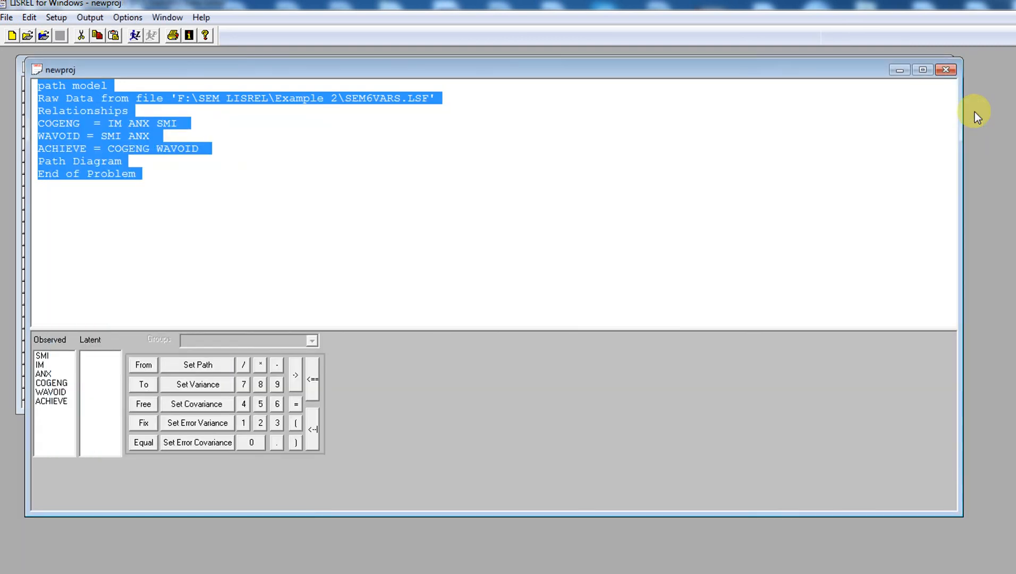
{"action": "left_click", "coordinate": [509, 208]}
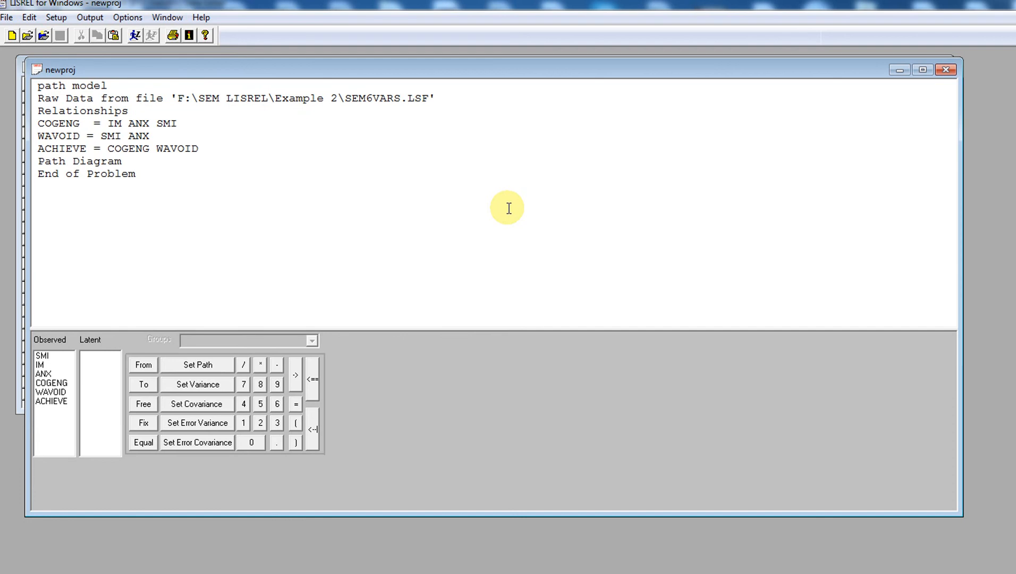
Close the newproj syntax and the sem6vars.LSF data windows
{"action": "left_click", "coordinate": [950, 71]}
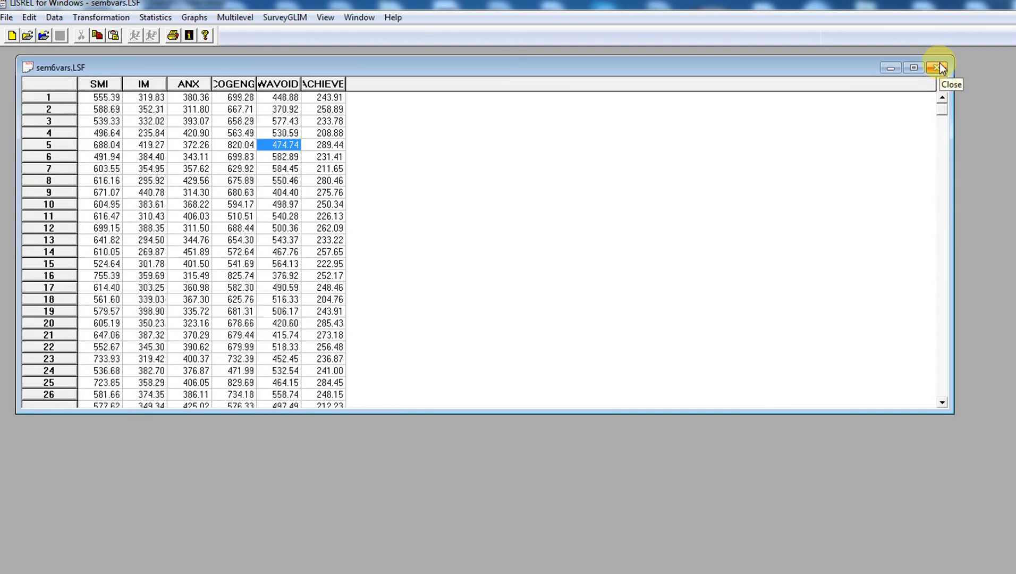
{"action": "left_click", "coordinate": [941, 67]}
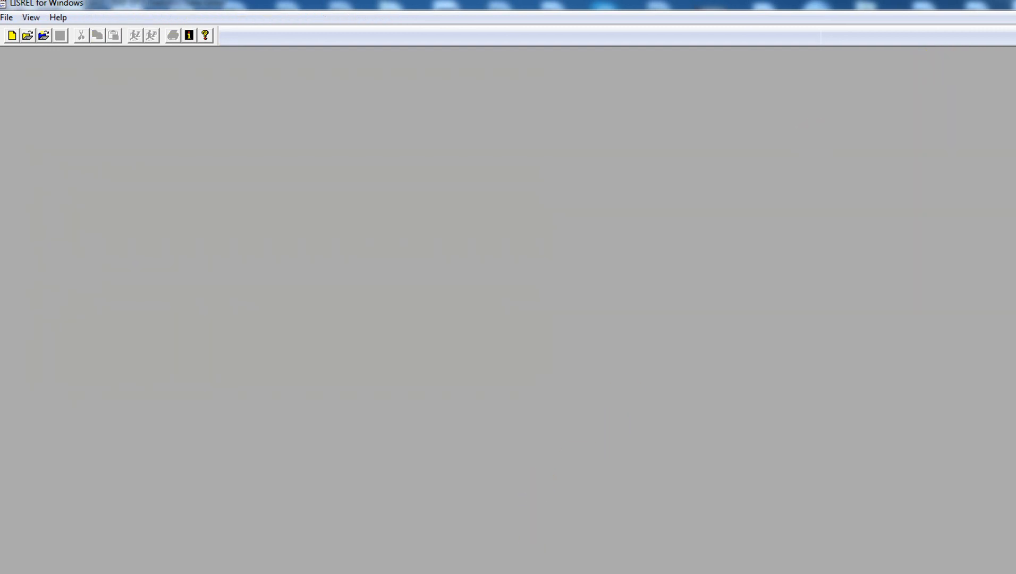
{"action": "left_click", "coordinate": [534, 573]}
Undo the removal of the cogeng and im values in the SPSS data
{"action": "left_click", "coordinate": [371, 144]}
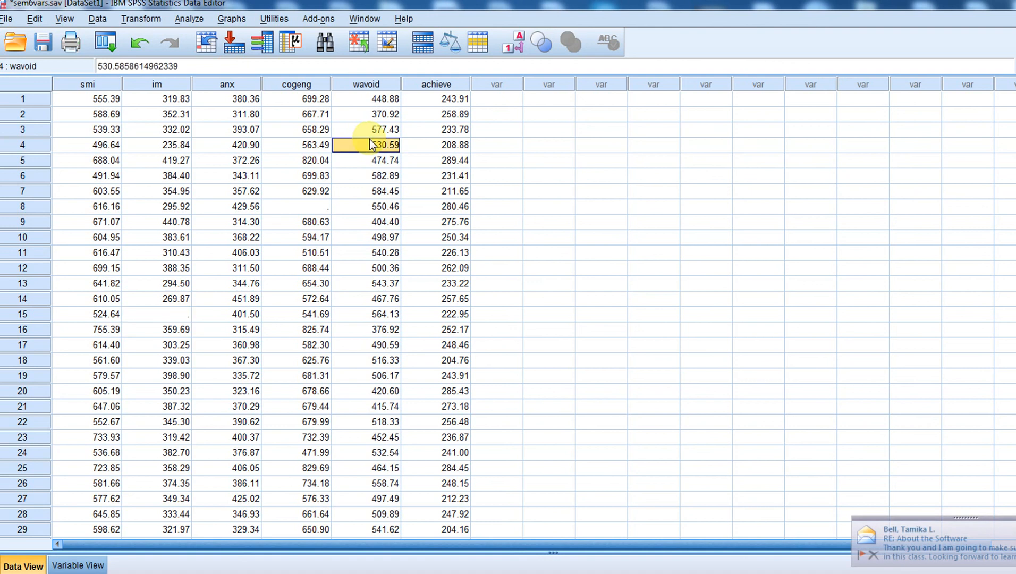
{"action": "left_click", "coordinate": [135, 47]}
{"action": "left_click", "coordinate": [135, 48]}
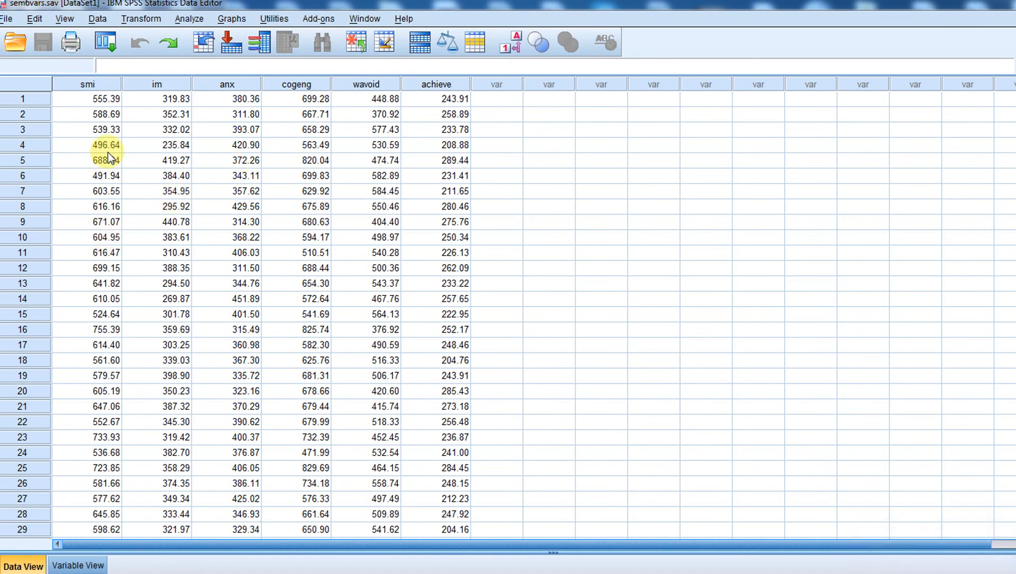
Save the data as comma-delimited sem6vars.csv in the Example 2 folder
{"action": "left_click", "coordinate": [8, 20]}
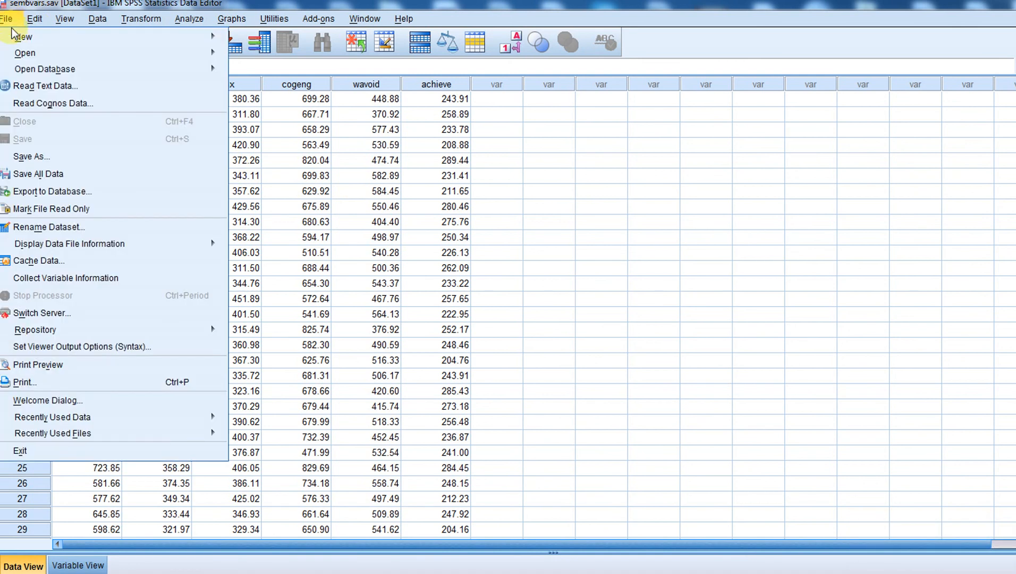
{"action": "left_click", "coordinate": [55, 155]}
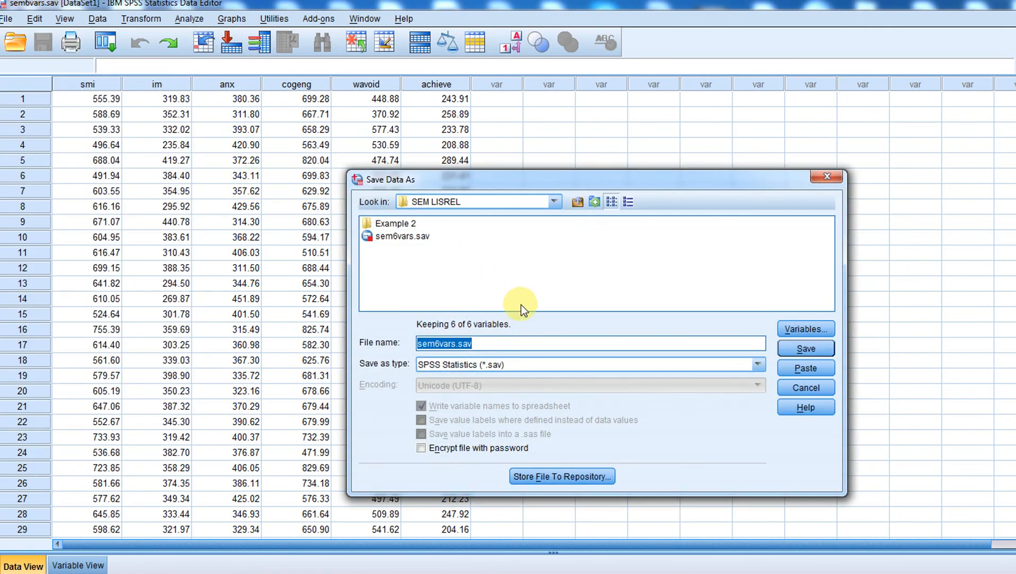
{"action": "double_click", "coordinate": [394, 224]}
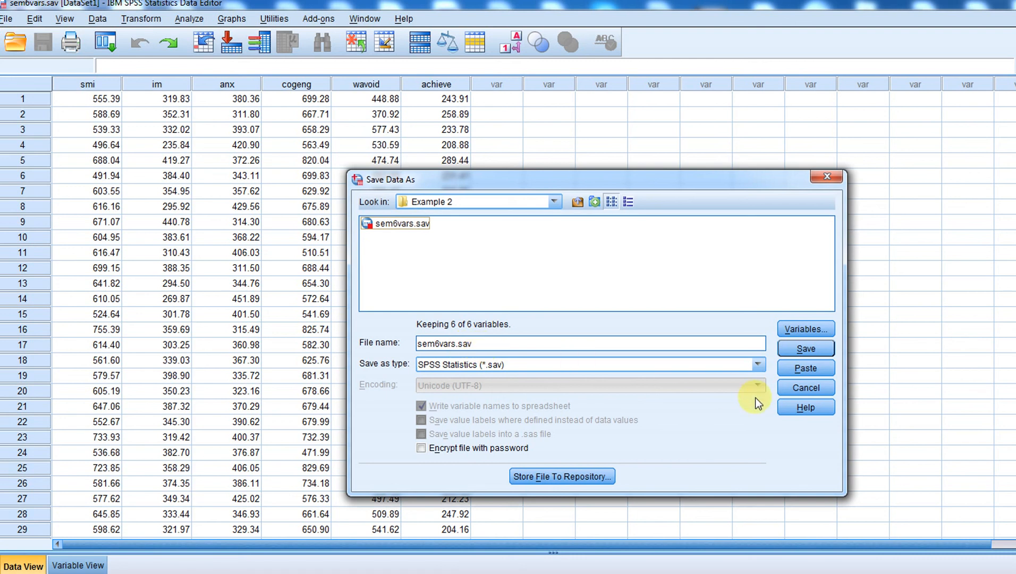
{"action": "left_click", "coordinate": [757, 364]}
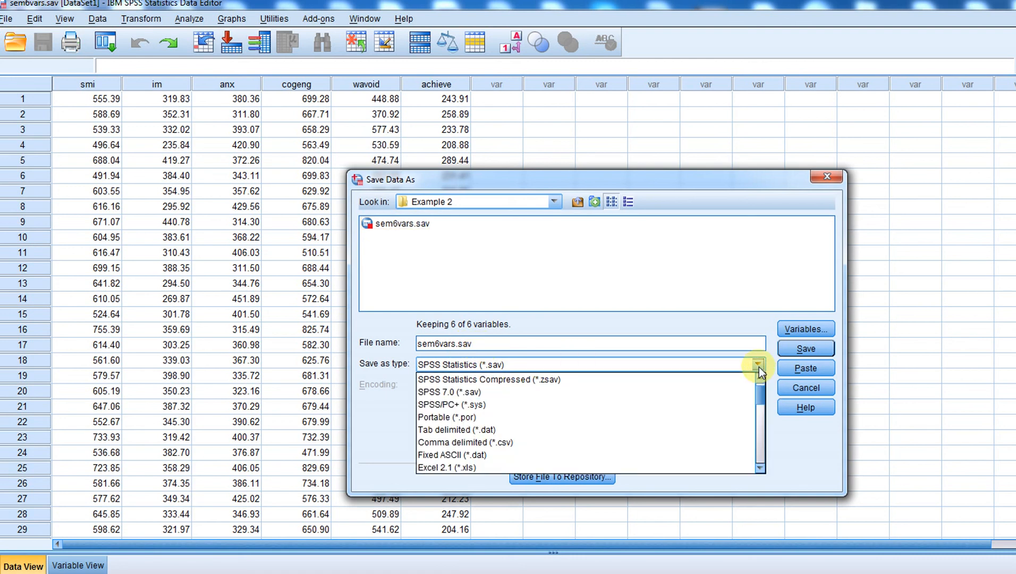
{"action": "left_click", "coordinate": [721, 442]}
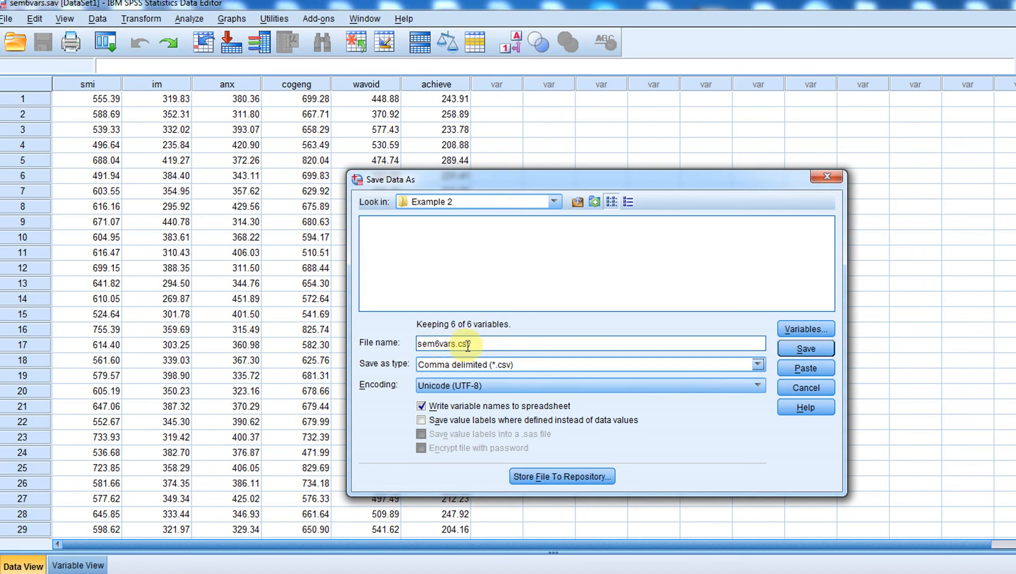
{"action": "left_click", "coordinate": [818, 349]}
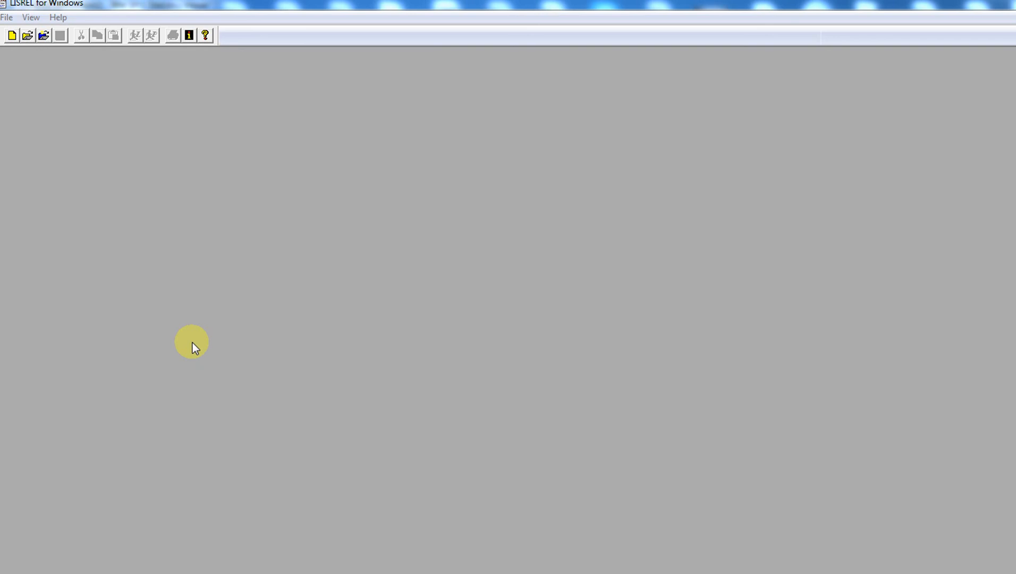
Import sem6vars.csv as comma-delimited data and save it as sem6vars1.lsf
{"action": "left_click", "coordinate": [8, 18]}
{"action": "left_click", "coordinate": [26, 65]}
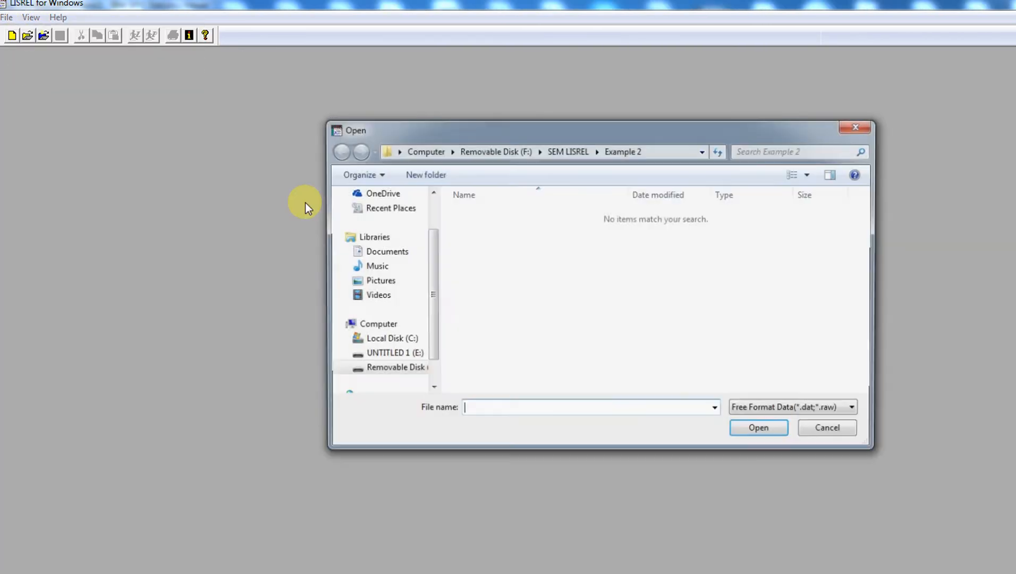
{"action": "left_click", "coordinate": [814, 410]}
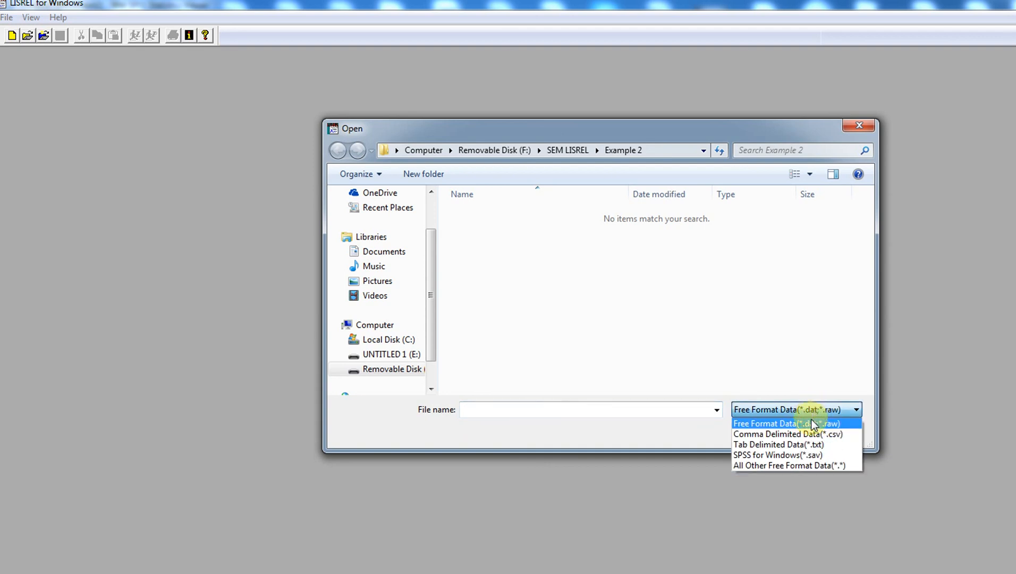
{"action": "left_click", "coordinate": [786, 433]}
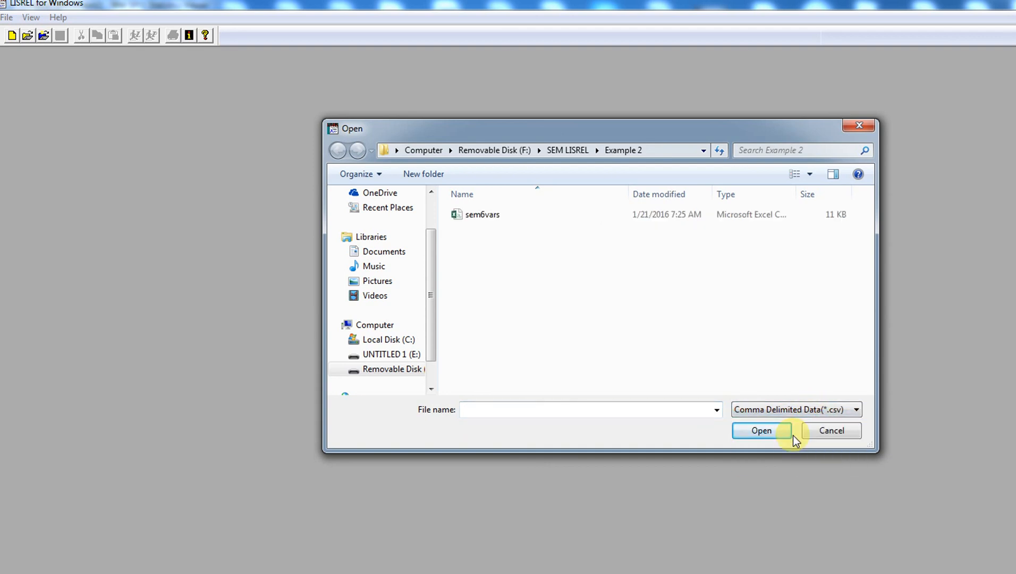
{"action": "double_click", "coordinate": [482, 215]}
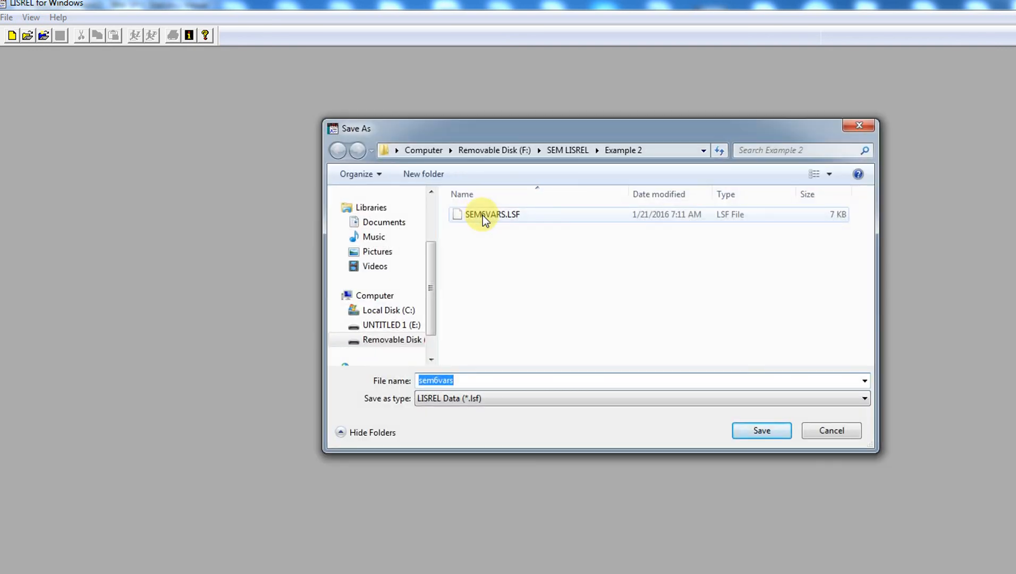
{"action": "left_click", "coordinate": [482, 380]}
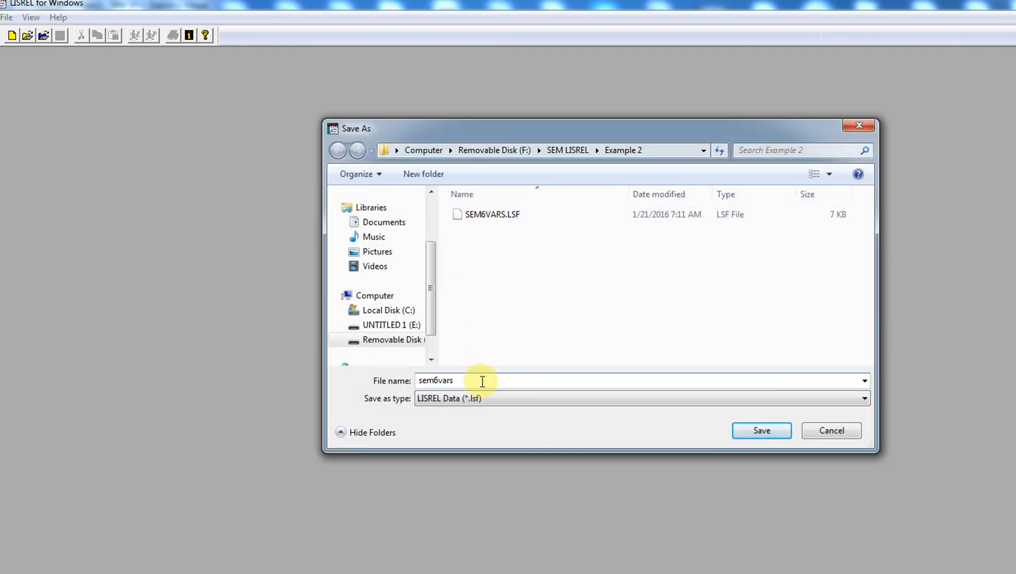
{"action": "type", "text": "1"}
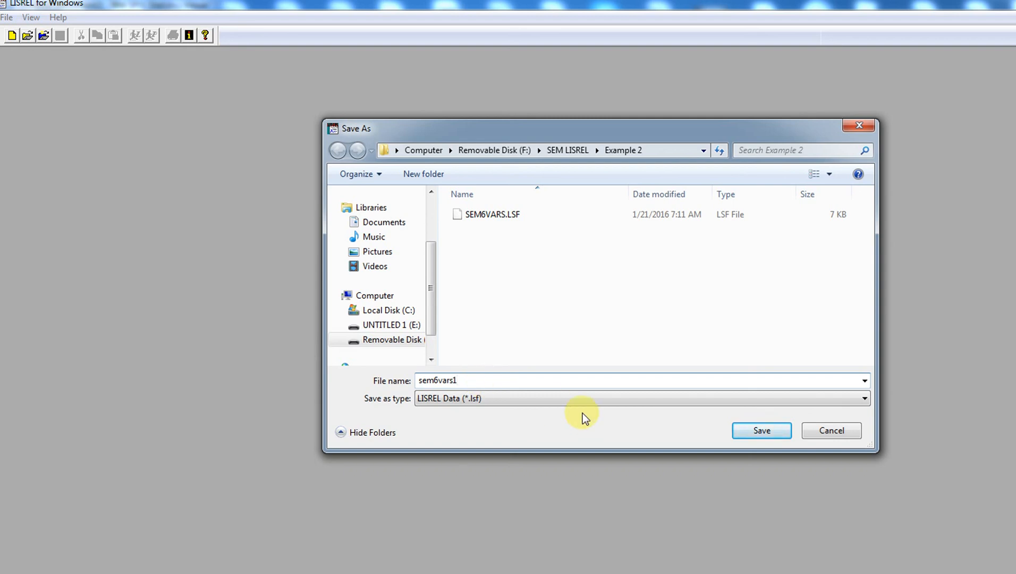
{"action": "left_click", "coordinate": [774, 431]}
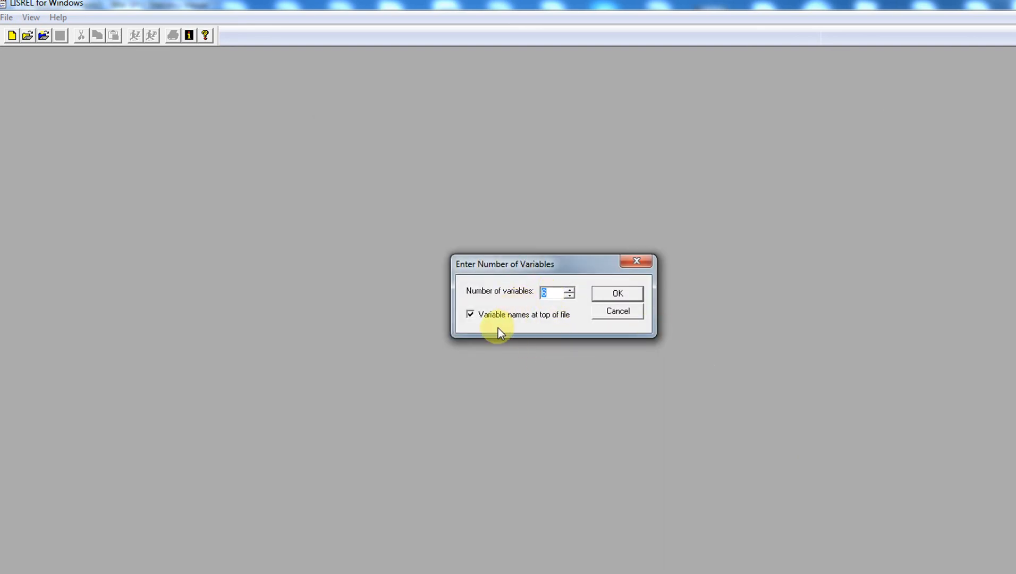
{"action": "left_click", "coordinate": [625, 292]}
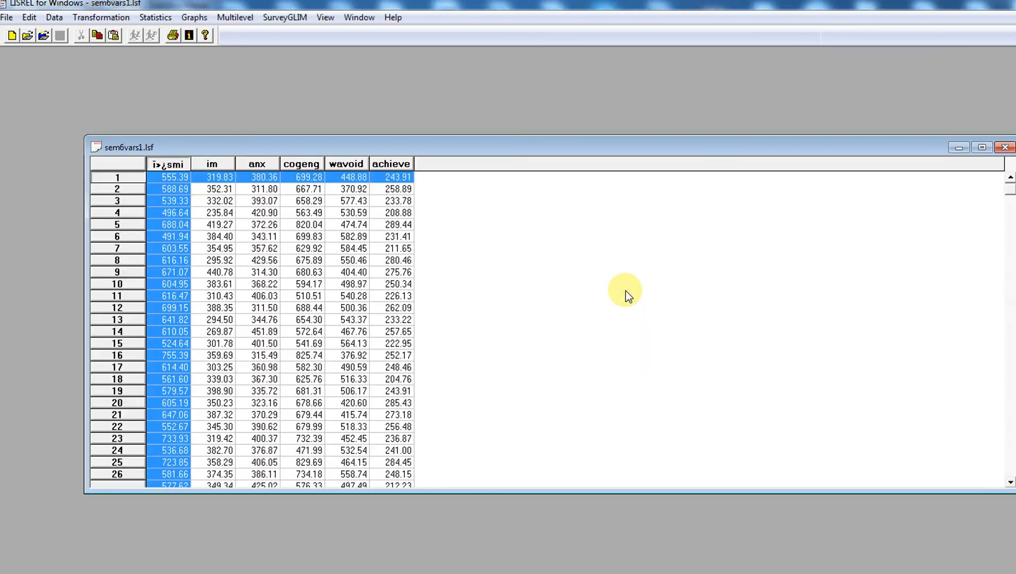
Rename the garbled first variable to smi in Define Variables
{"action": "left_click", "coordinate": [355, 223]}
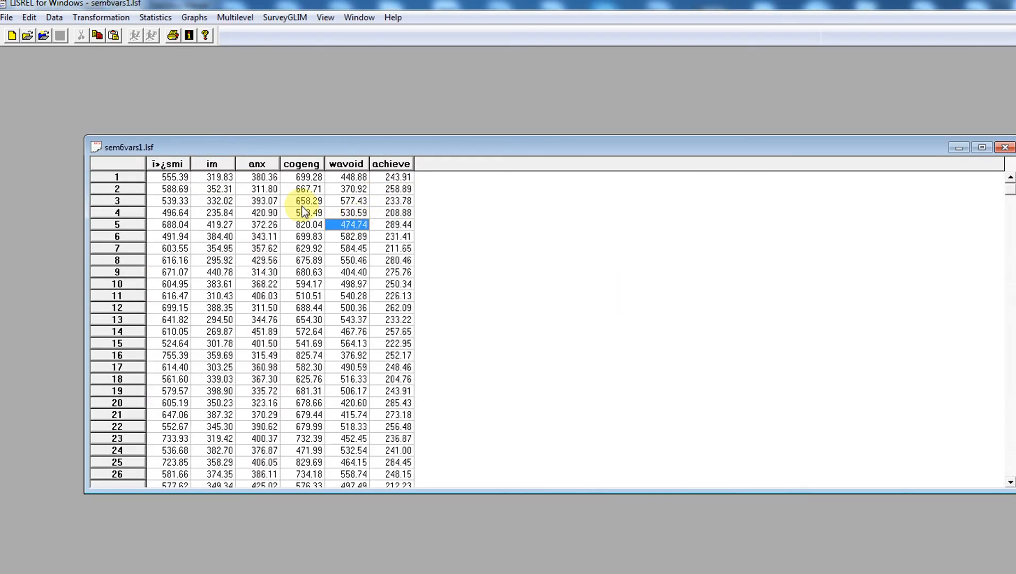
{"action": "left_click", "coordinate": [165, 162]}
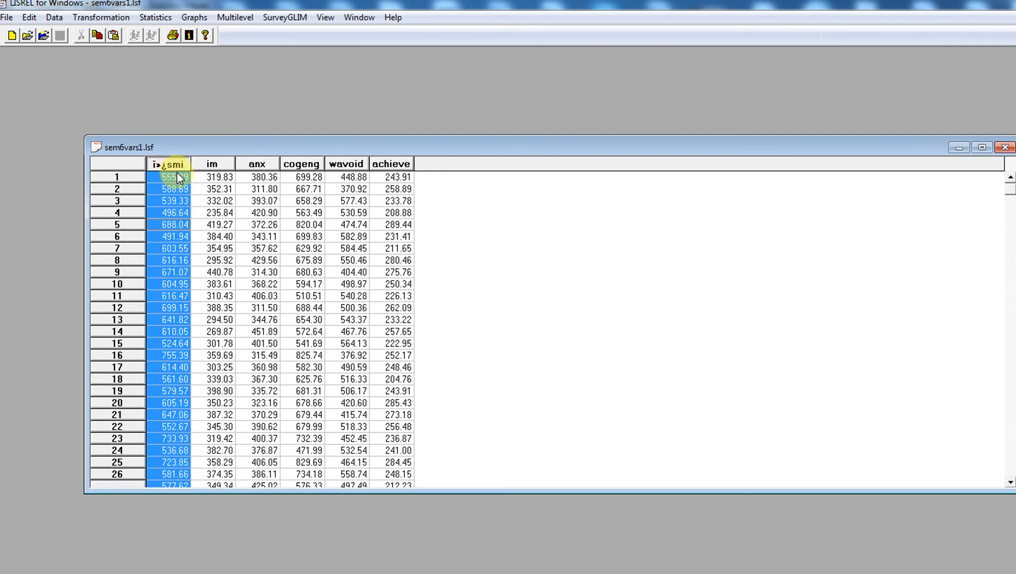
{"action": "left_click", "coordinate": [213, 177]}
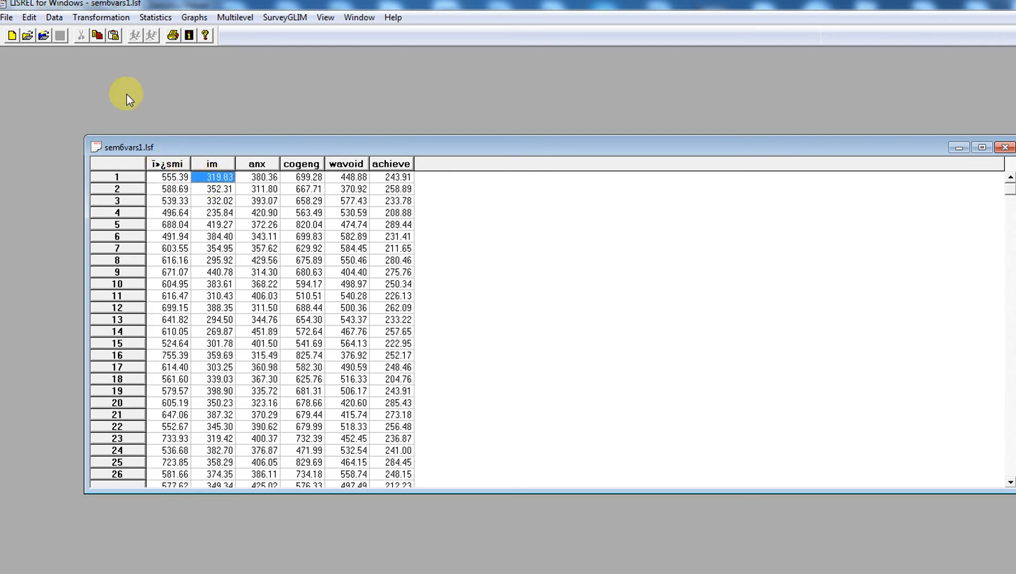
{"action": "left_click", "coordinate": [54, 17]}
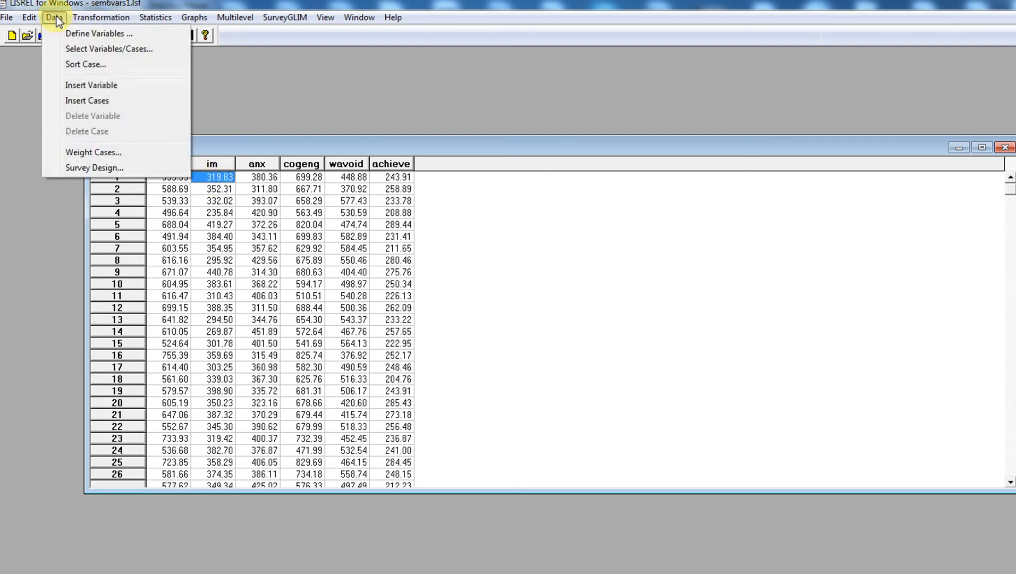
{"action": "left_click", "coordinate": [79, 33]}
{"action": "left_click", "coordinate": [502, 217]}
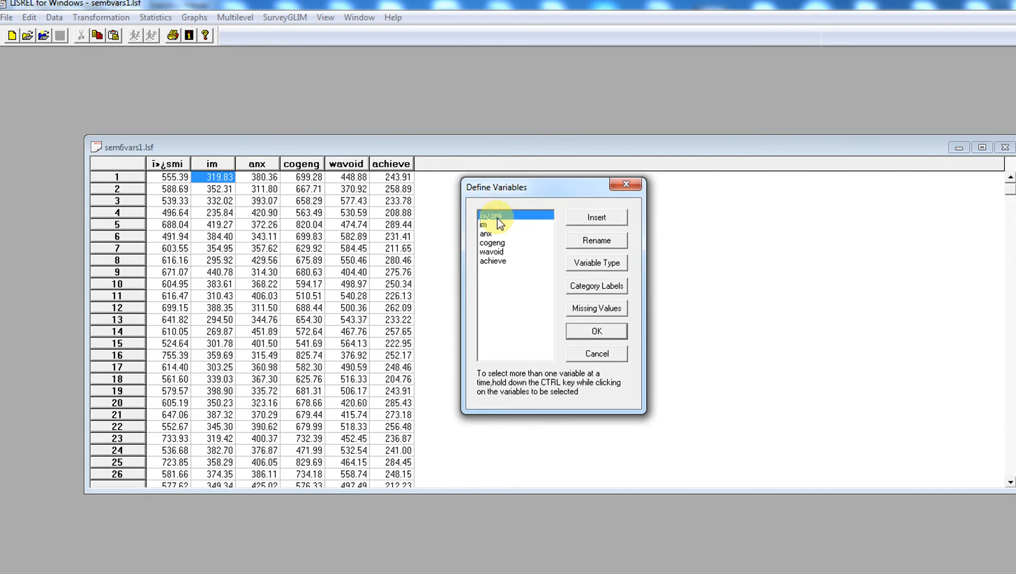
{"action": "left_click", "coordinate": [598, 242]}
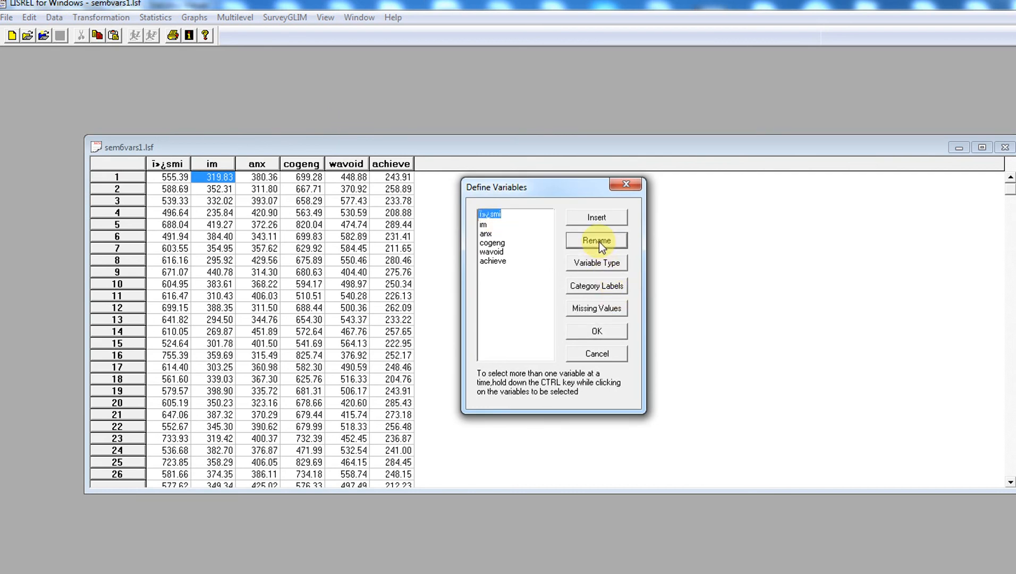
{"action": "type", "text": "smi"}
{"action": "left_click", "coordinate": [526, 252]}
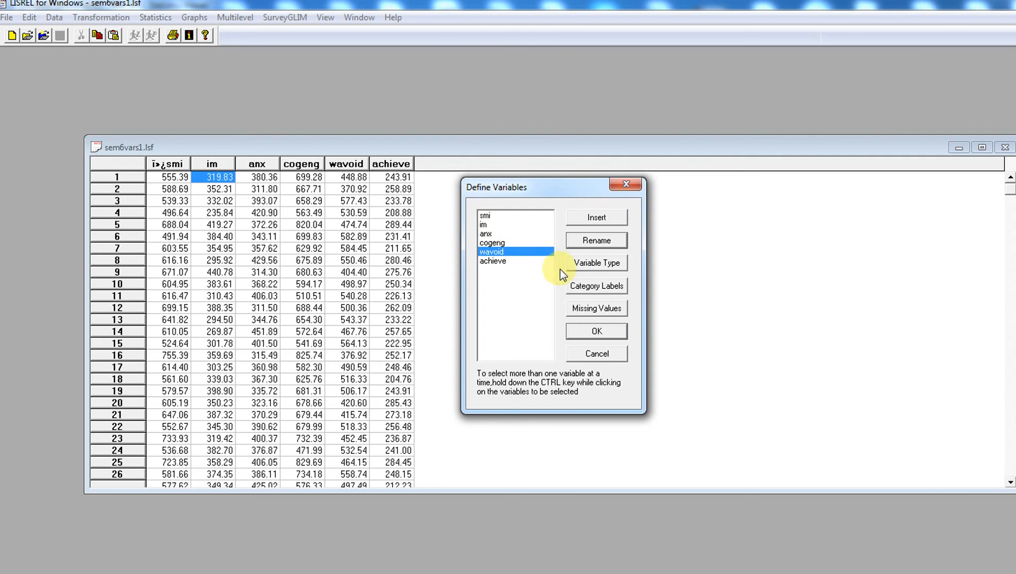
{"action": "left_click", "coordinate": [576, 331]}
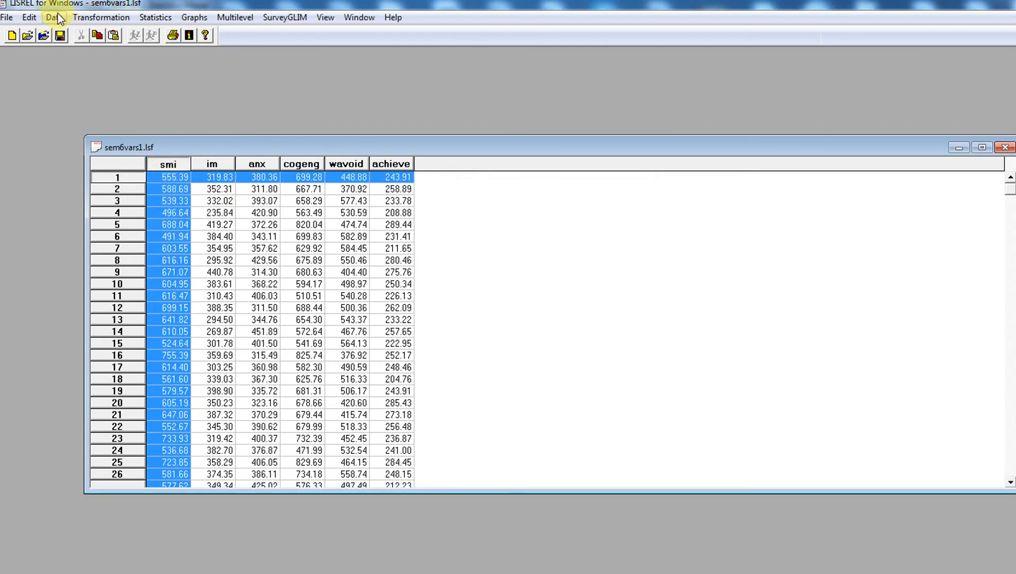
{"action": "left_click", "coordinate": [92, 18]}
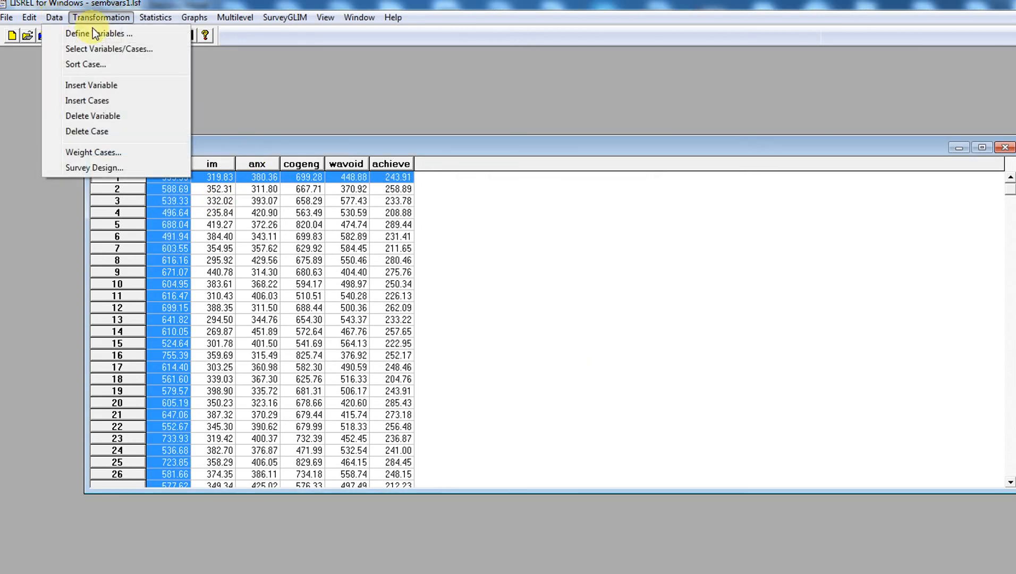
Check the variable names in Define Variables, then save sem6vars1.lsf
{"action": "left_click", "coordinate": [54, 18]}
{"action": "left_click", "coordinate": [63, 33]}
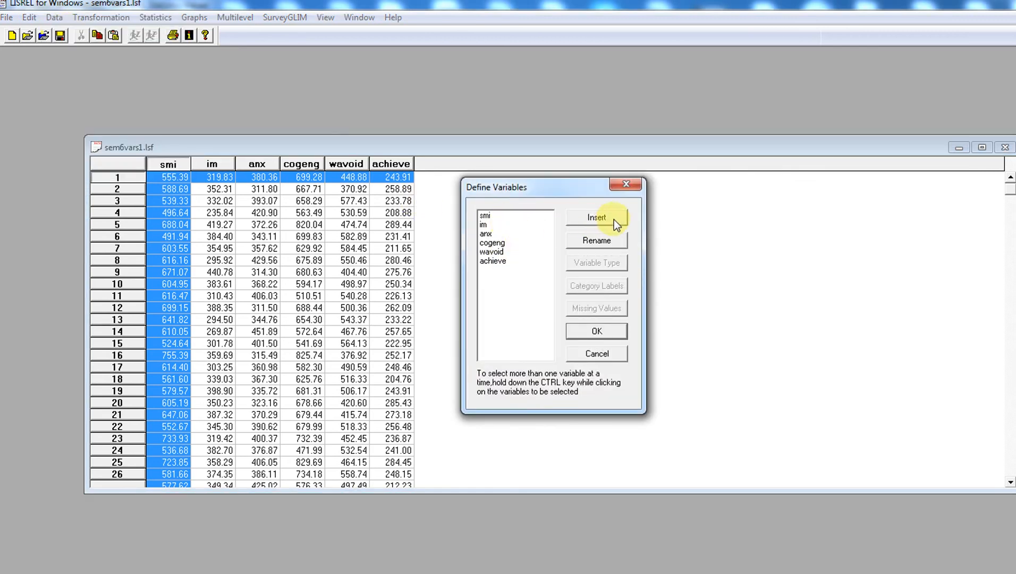
{"action": "left_click", "coordinate": [632, 187]}
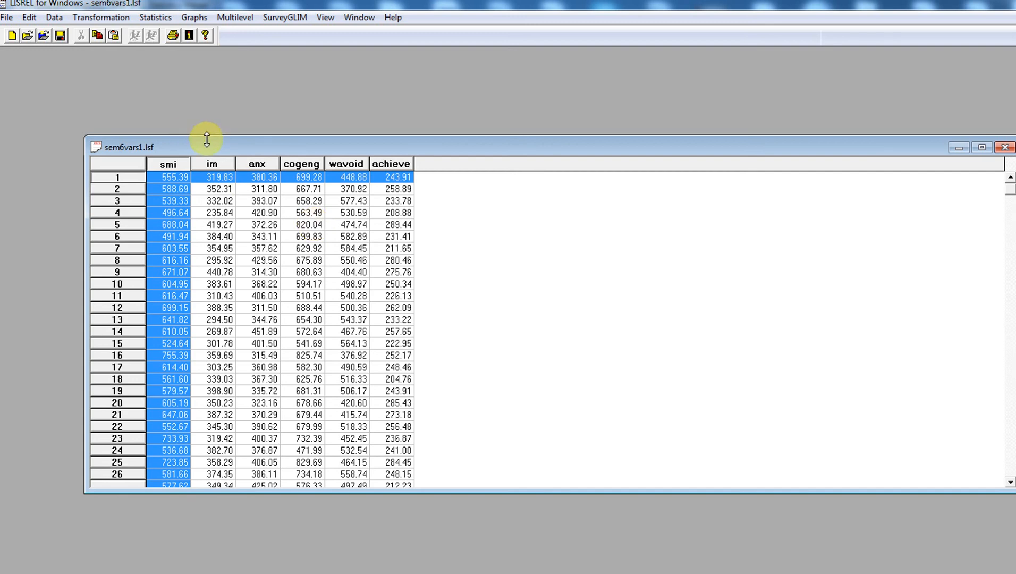
{"action": "left_click", "coordinate": [61, 36]}
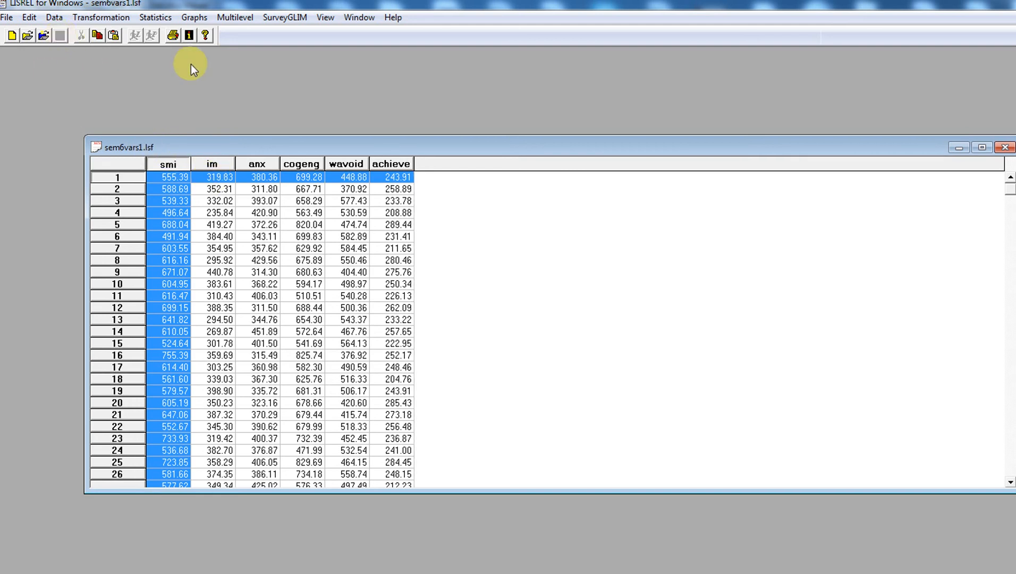